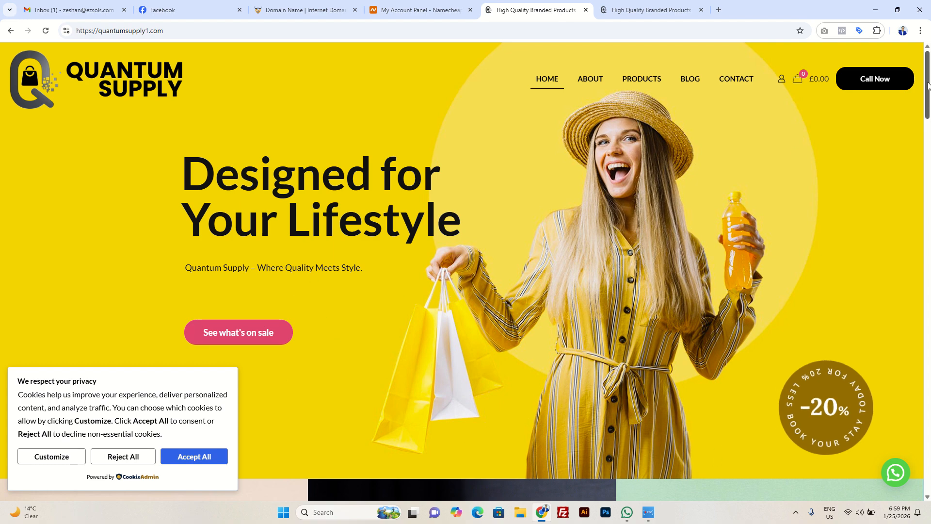
Step: Accept all cookies in the privacy notice on the Quantum Supply homepage
scroll(929, 106, "down", 2)
left_click_drag(930, 113, 930, 153)
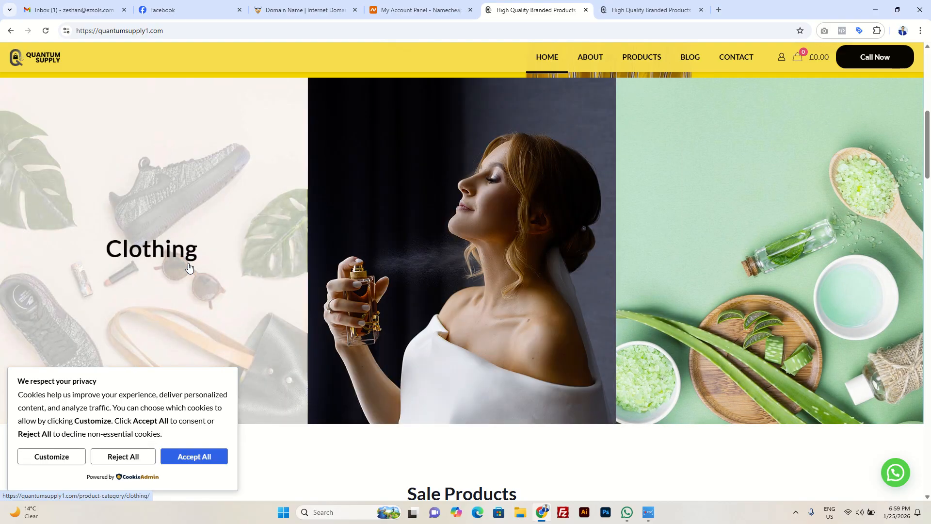
scroll(198, 497, "down", 3)
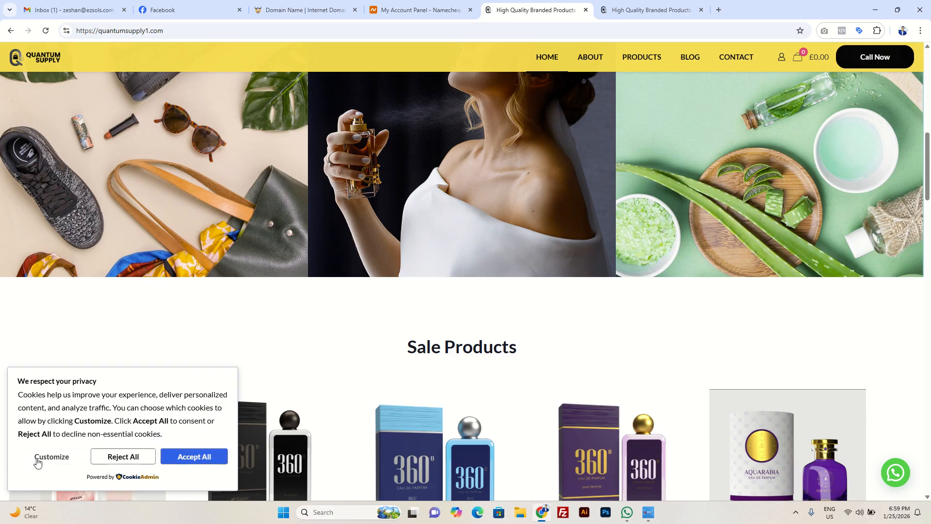
left_click(190, 461)
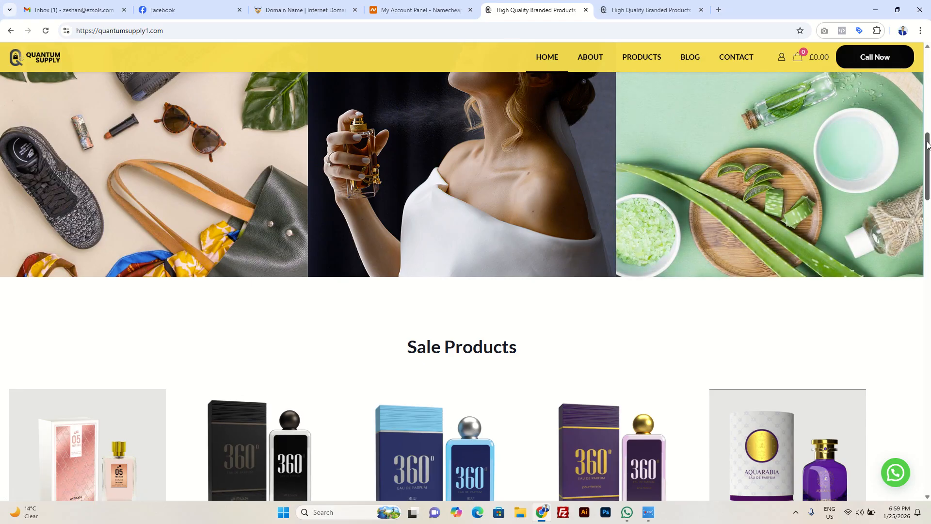
Step: Examine the homepage from the Sale Products and Best Selling products sections down to the footer, and return to its beginning
left_click_drag(927, 144, 928, 183)
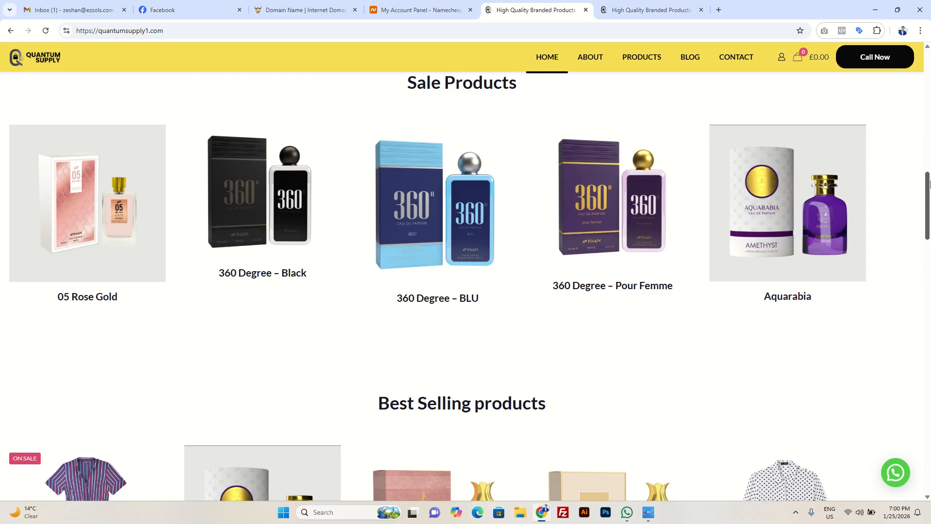
left_click_drag(929, 184, 929, 235)
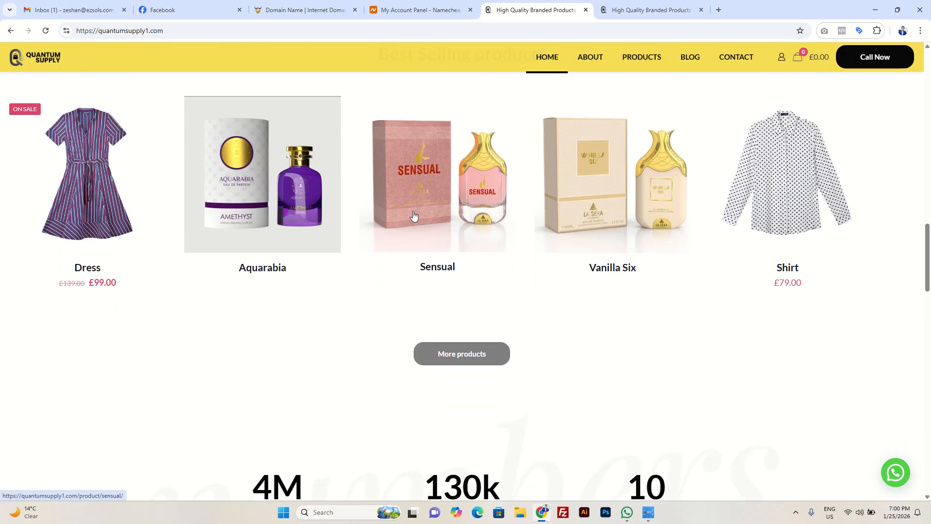
left_click_drag(926, 270, 925, 487)
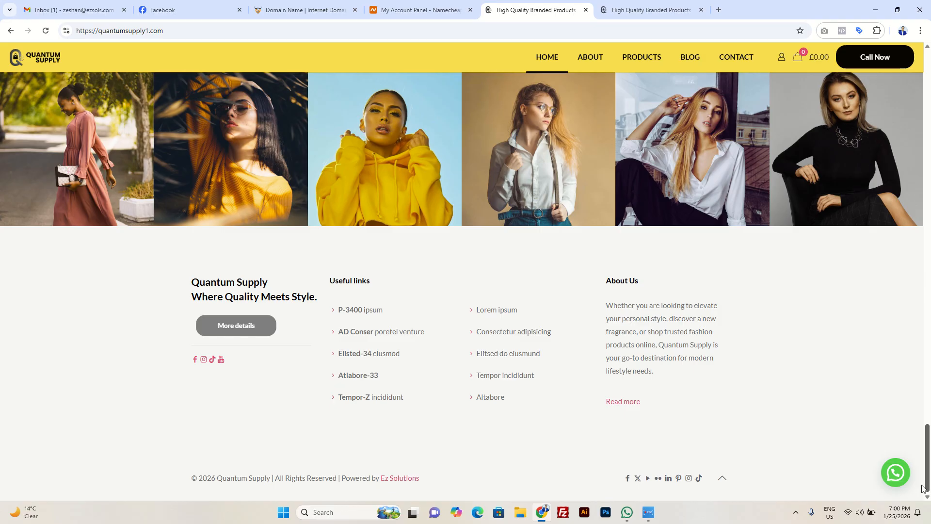
left_click_drag(925, 487, 929, 63)
left_click(650, 11)
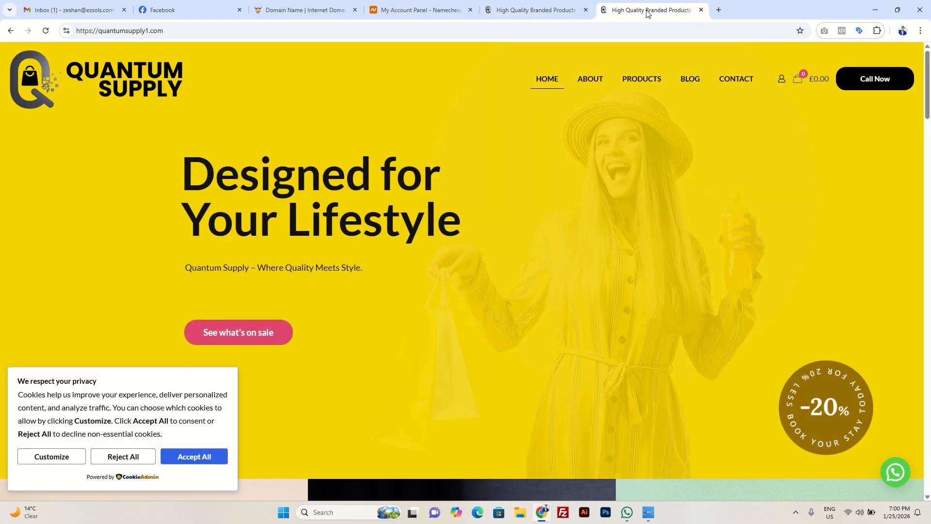
left_click(298, 31)
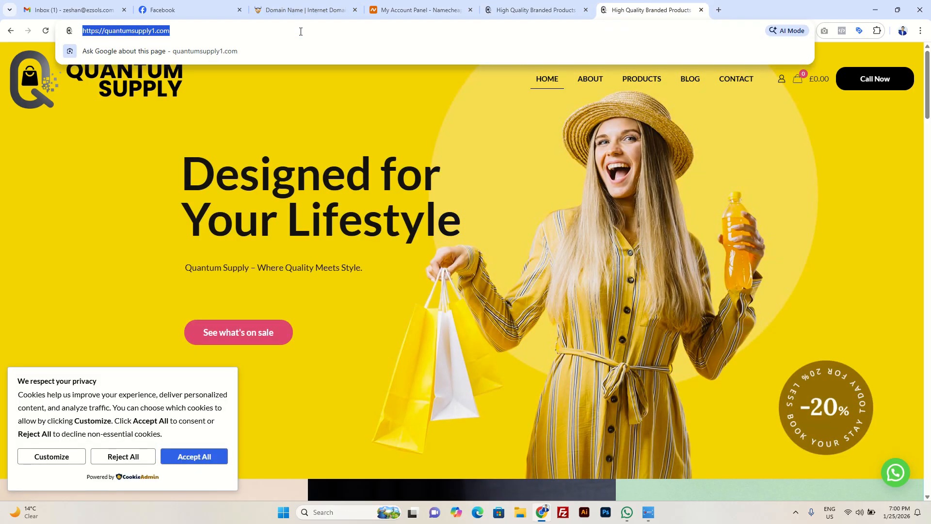
left_click(301, 31)
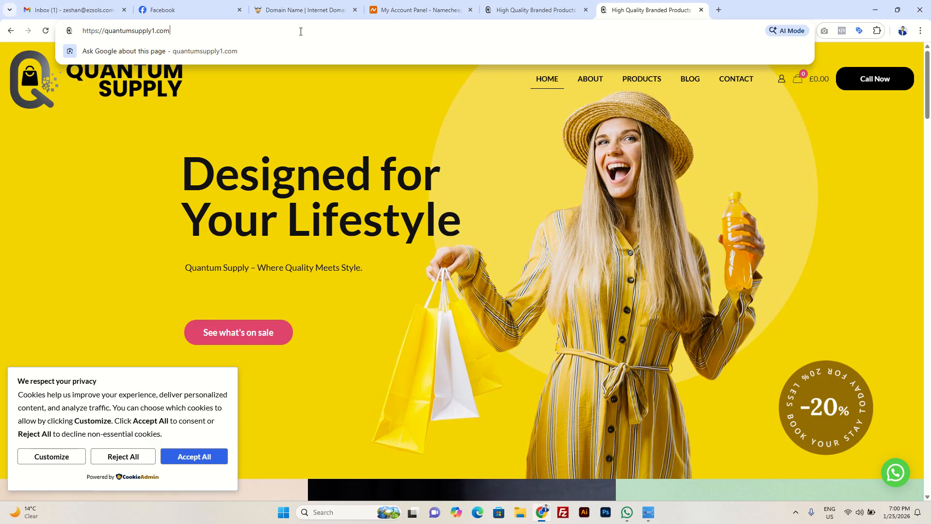
type("/wp")
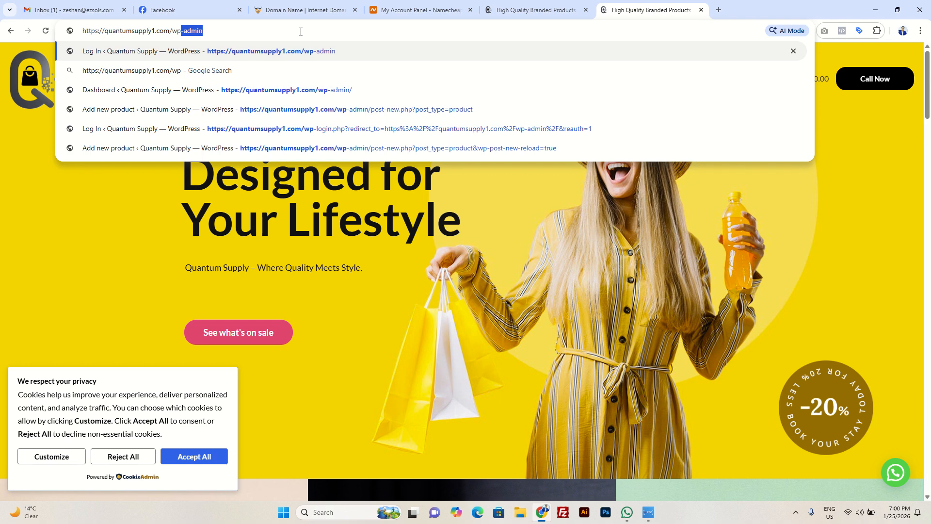
key("Right")
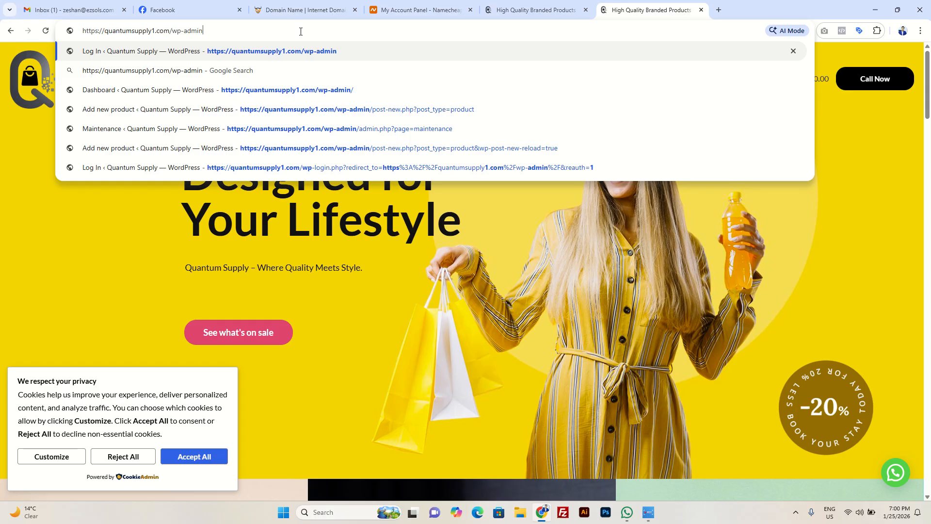
key("Return")
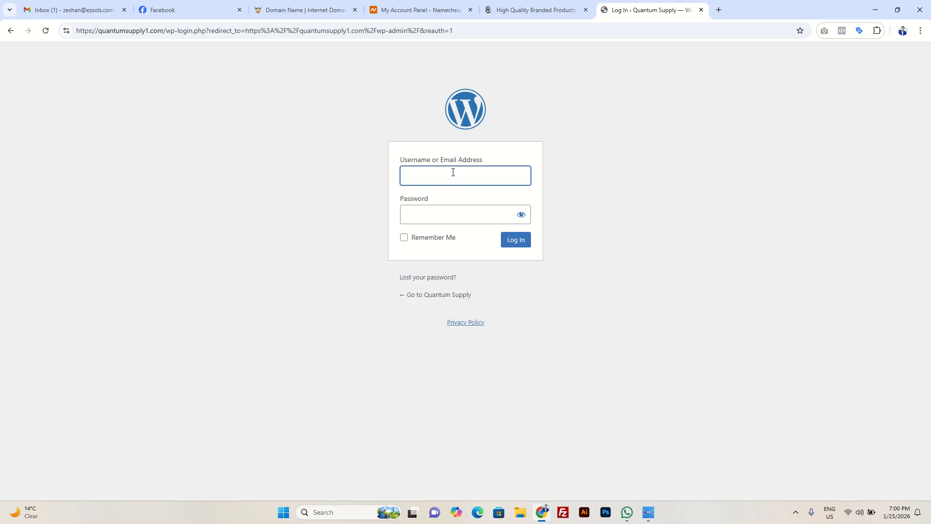
Step: Log in to the WordPress dashboard with the administrator's e-mail address and the account password
left_click(454, 172)
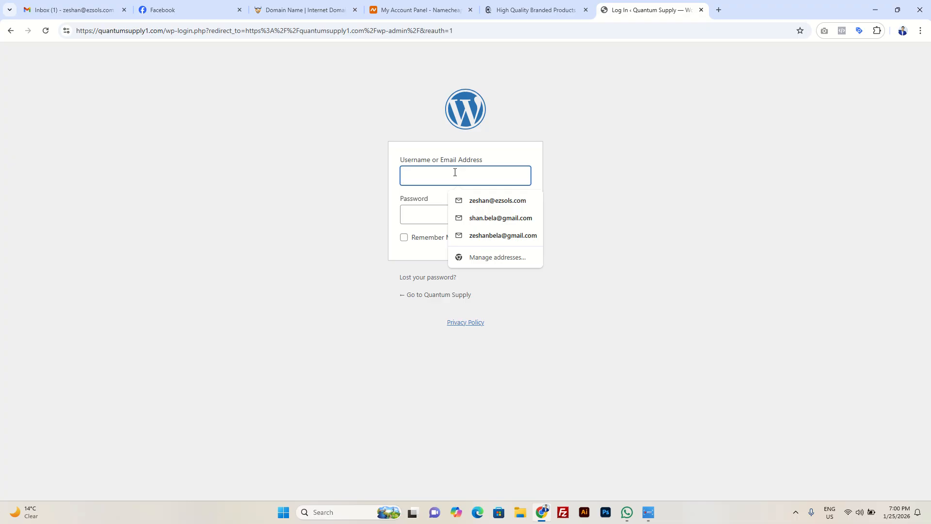
type("info")
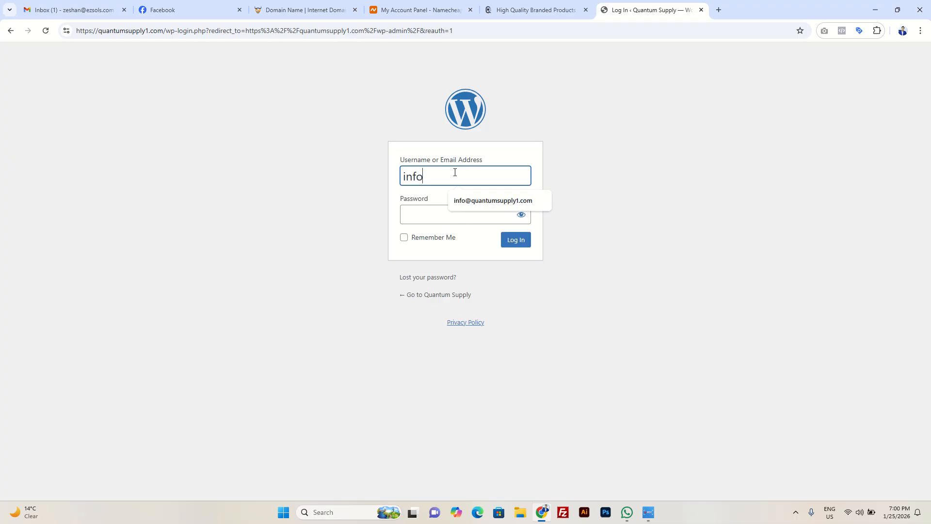
left_click(465, 201)
left_click(463, 213)
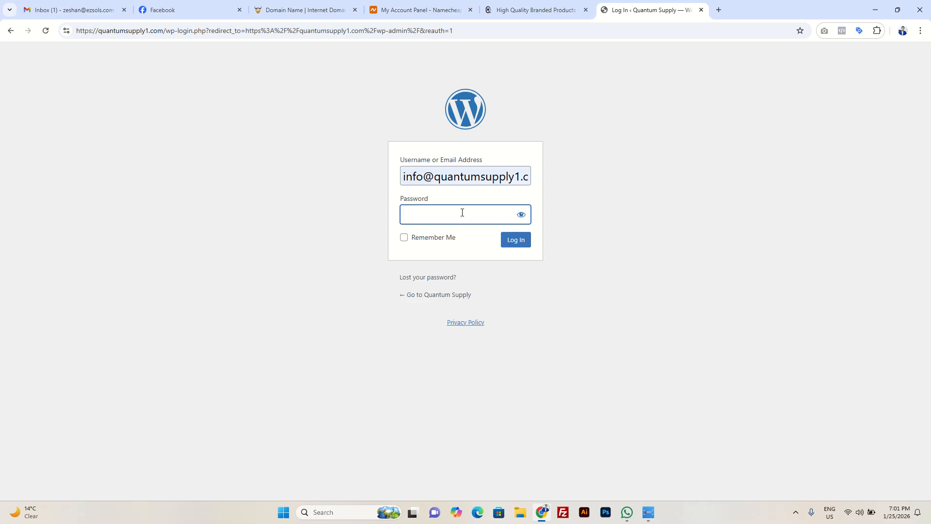
type("•••••••••••")
key("Return")
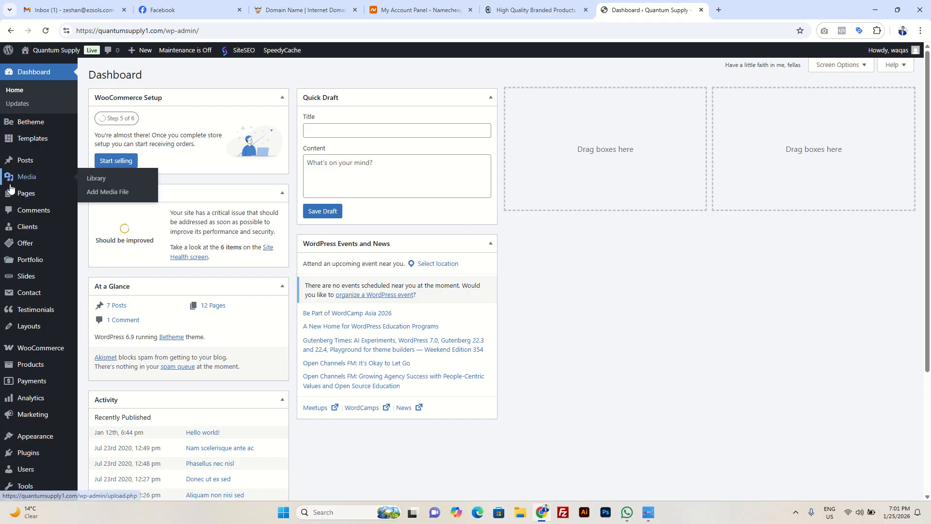
mouse_move(48, 352)
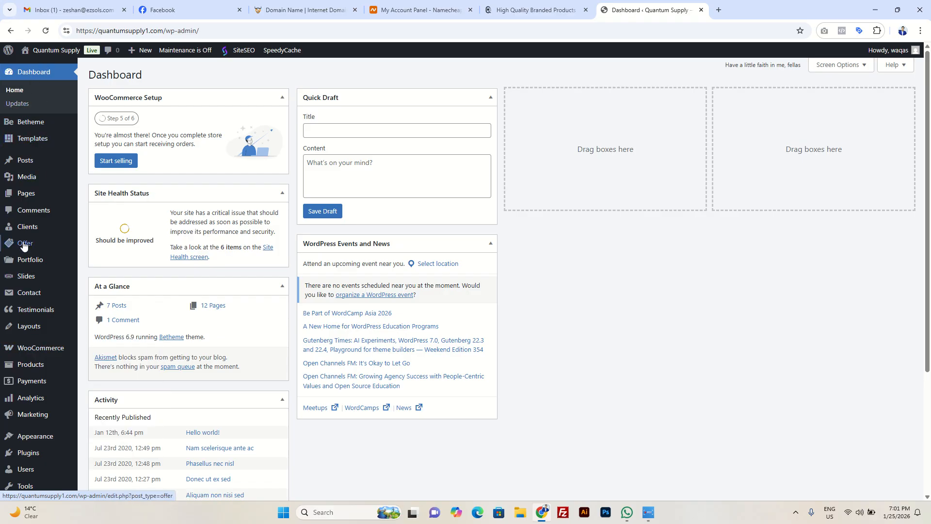
scroll(83, 286, "down", 3)
scroll(38, 340, "up", 3)
mouse_move(32, 140)
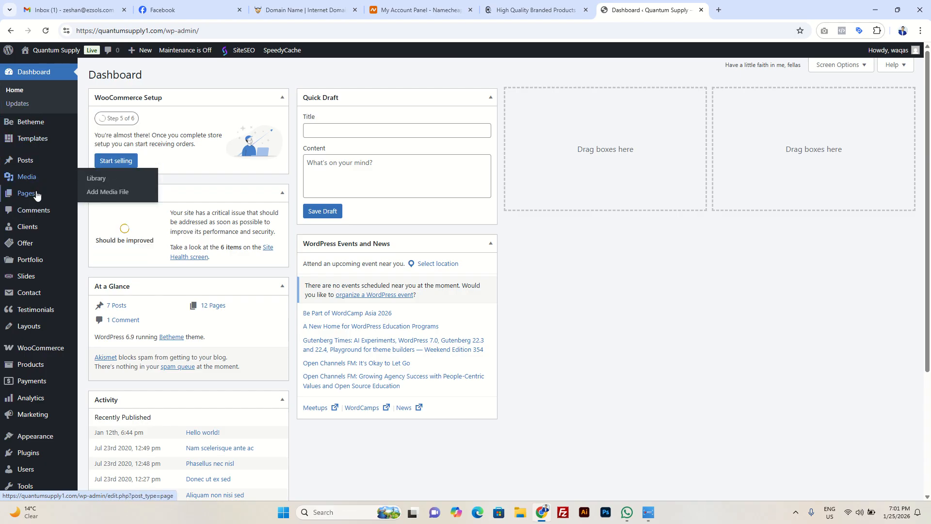
mouse_move(34, 200)
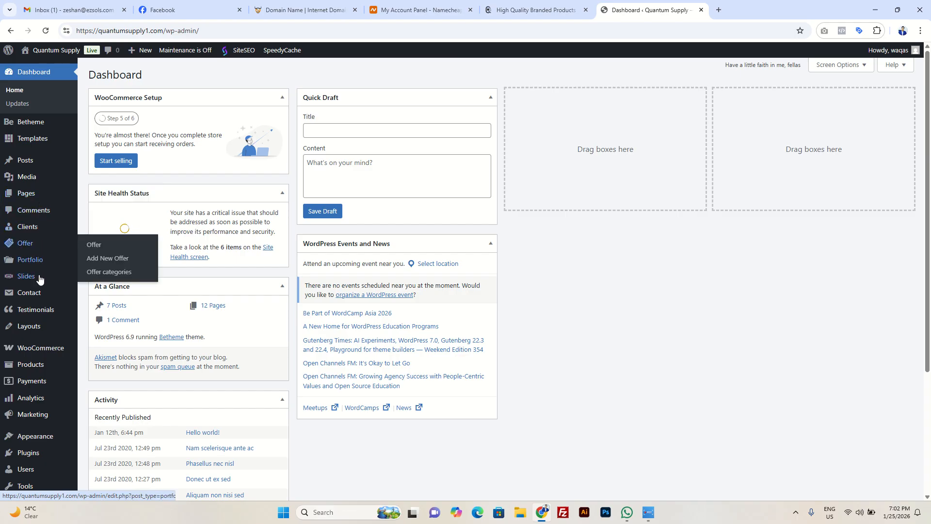
mouse_move(37, 282)
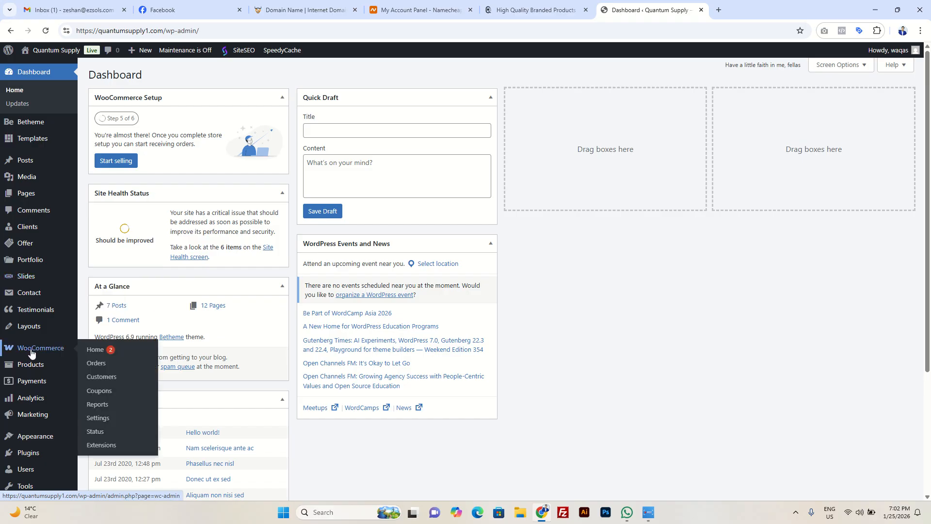
Step: Open the WooCommerce settings from the WordPress dashboard
scroll(16, 336, "down", 2)
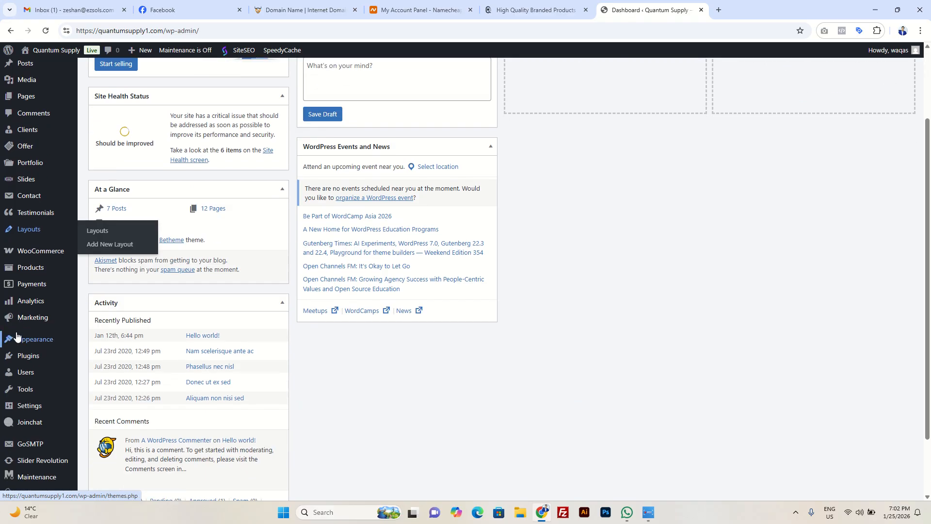
mouse_move(52, 254)
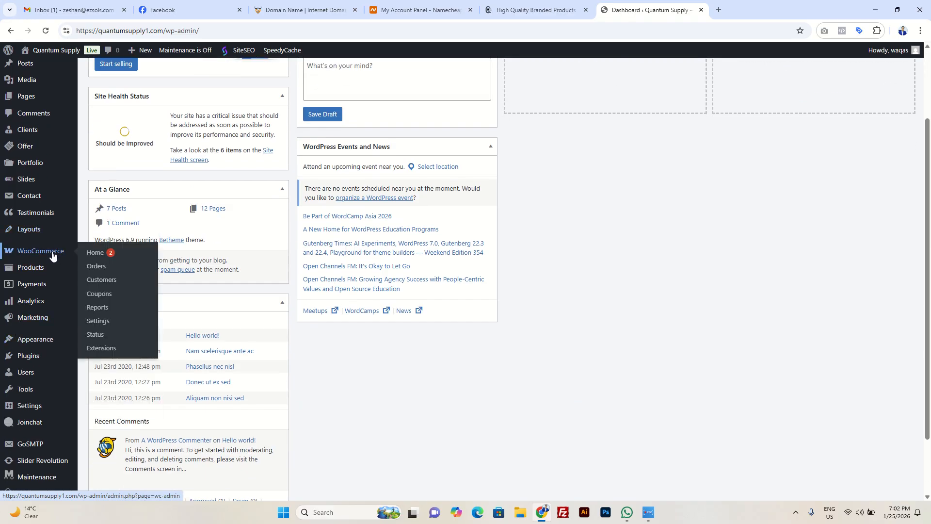
left_click(103, 323)
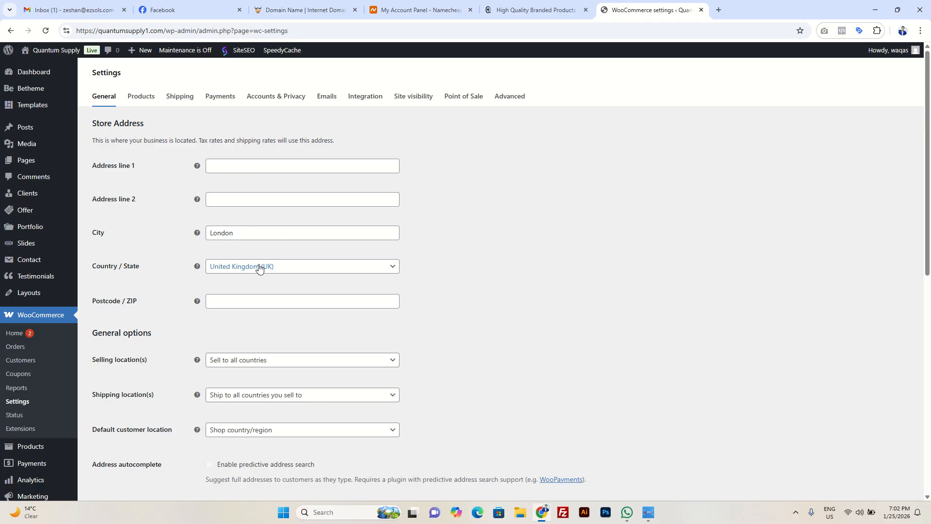
Step: Examine the general store settings, including the choices for selling locations, shipping locations and default customer location
scroll(260, 267, "down", 2)
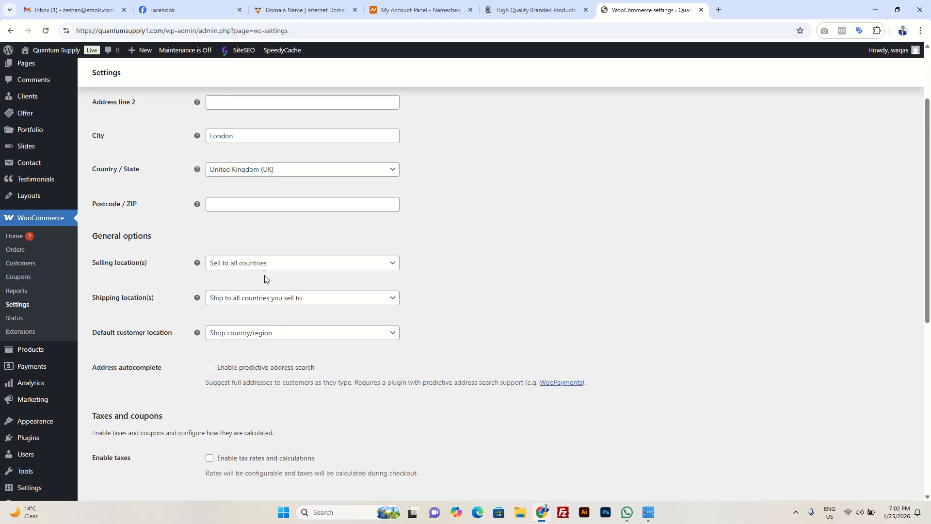
scroll(264, 278, "down", 3)
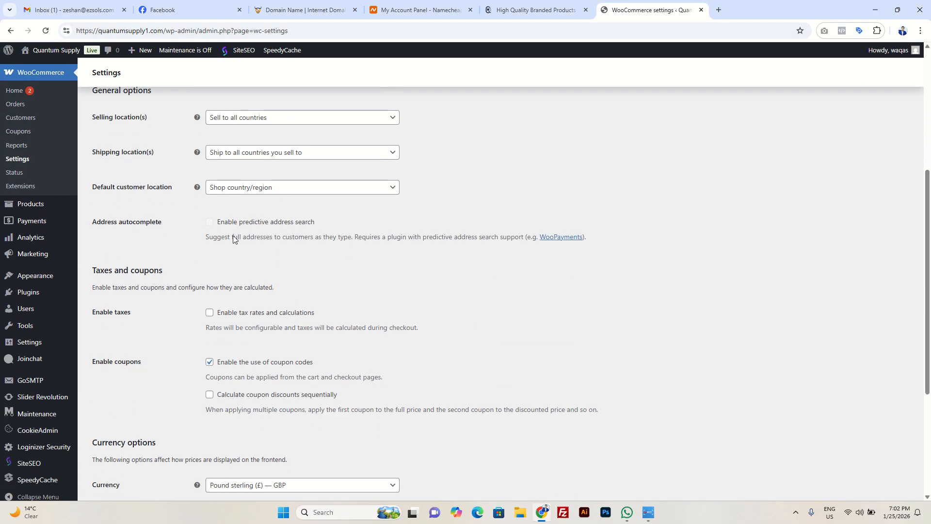
left_click(290, 123)
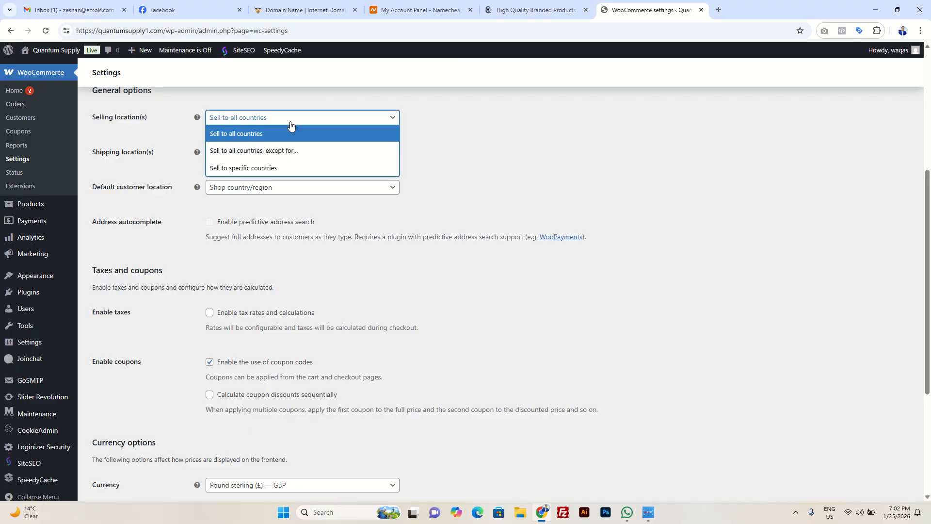
left_click(291, 124)
left_click(321, 159)
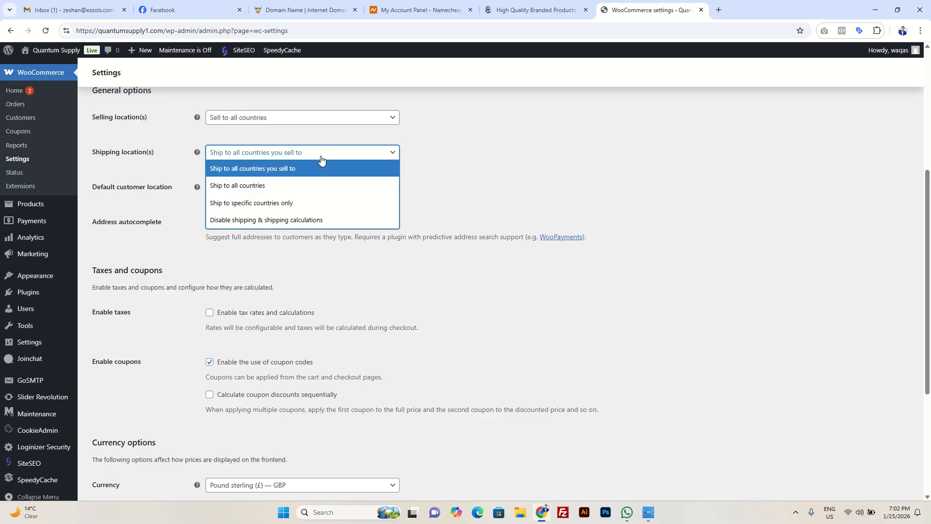
left_click(321, 159)
left_click(321, 190)
left_click(323, 191)
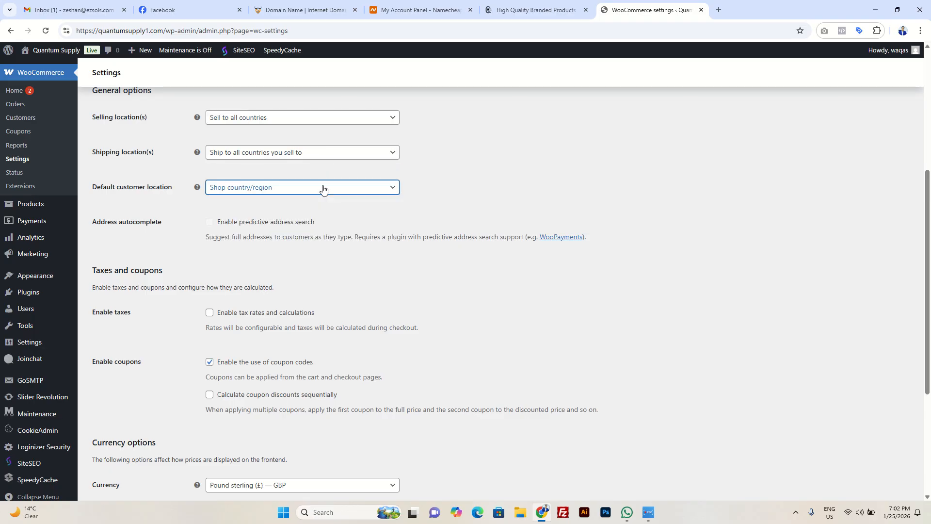
Step: Examine the tax, coupon and currency options, including the available currency positions, without changing them
scroll(329, 194, "down", 4)
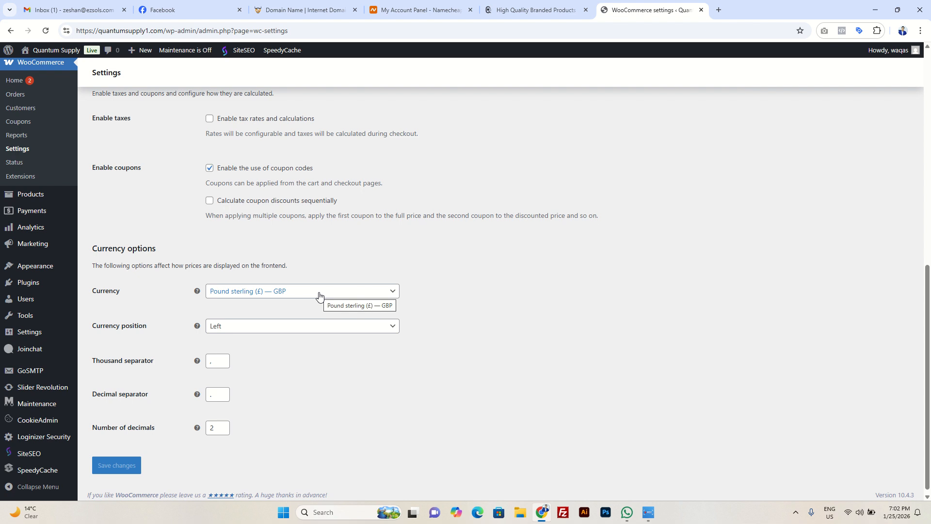
left_click(307, 332)
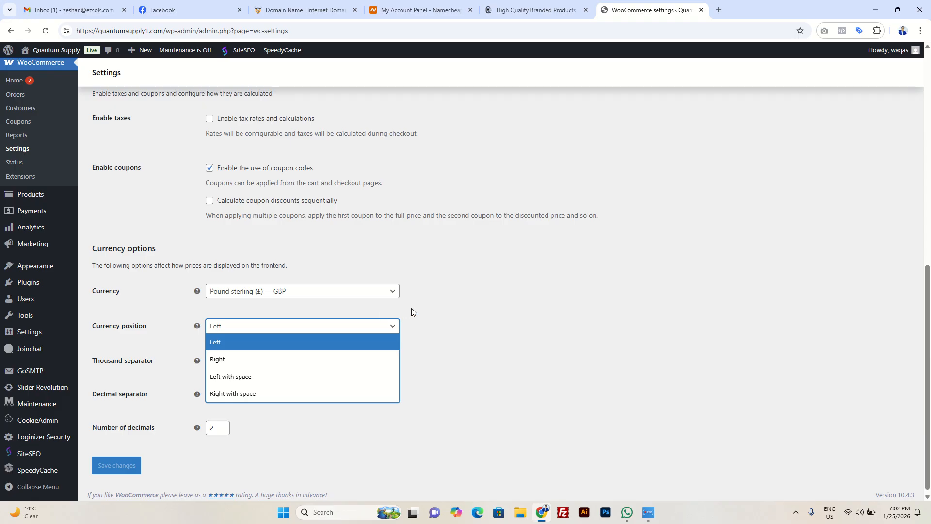
left_click(445, 314)
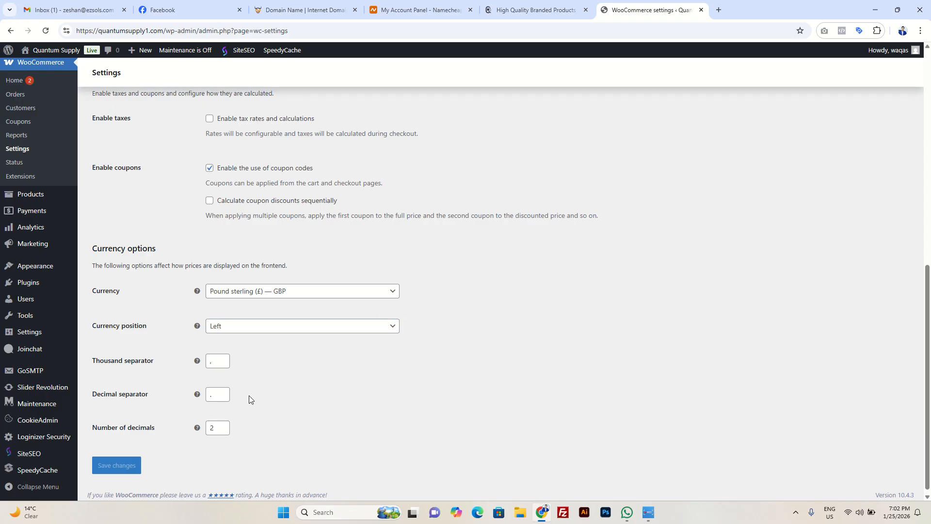
scroll(252, 401, "up", 10)
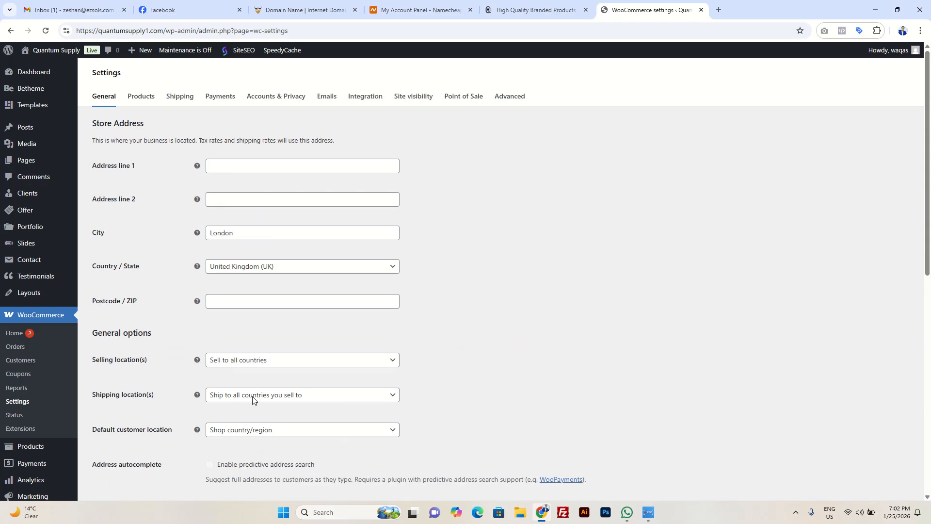
Step: Open the WooCommerce product settings and review the shop page, measurement and review options
left_click(138, 98)
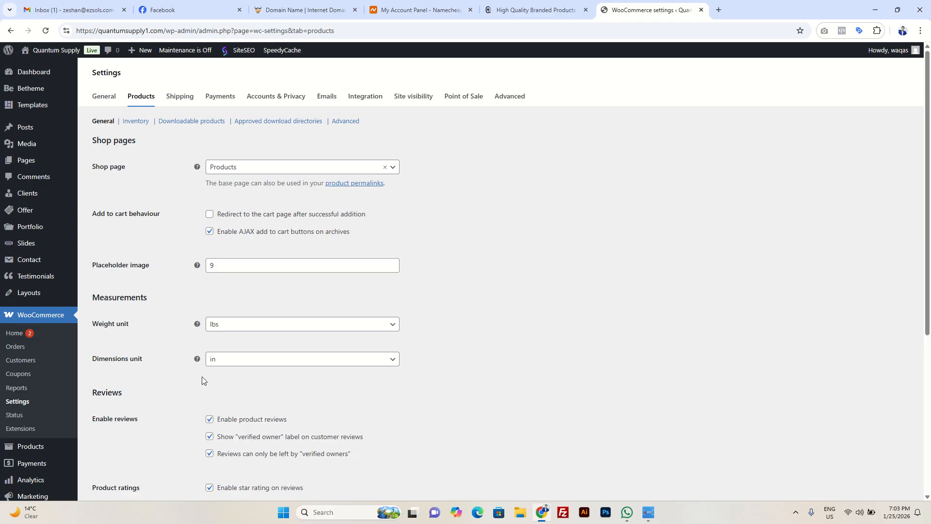
scroll(287, 400, "down", 1)
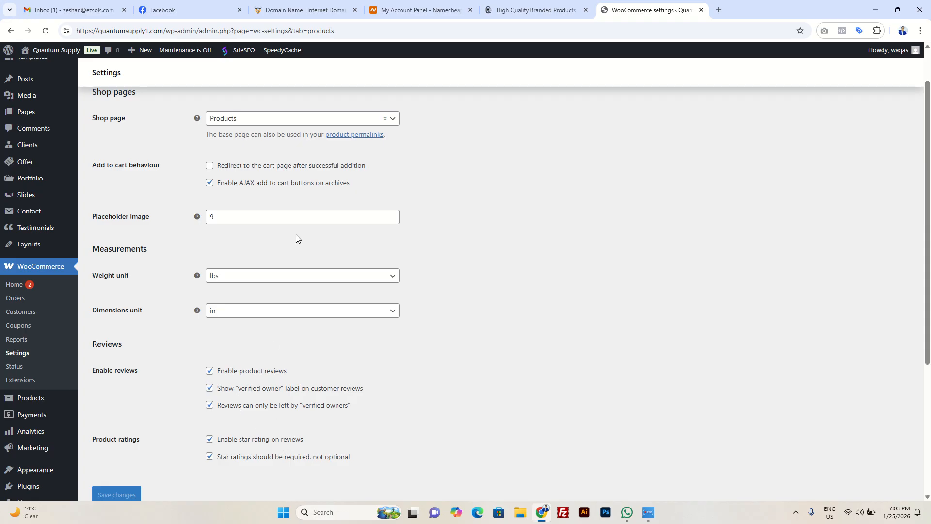
scroll(264, 335, "up", 1)
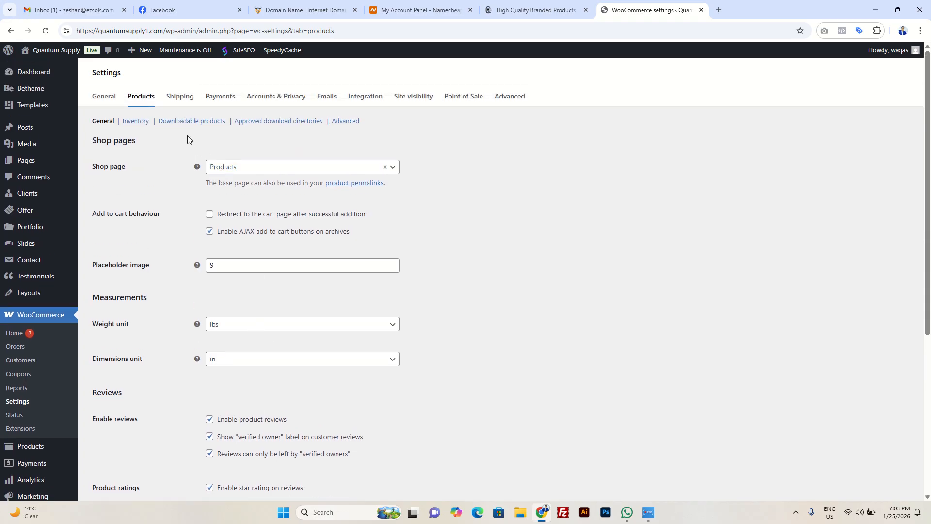
Step: Review the WooCommerce shipping zones and local pickup settings, and the payment providers including the offline payment methods
left_click(181, 99)
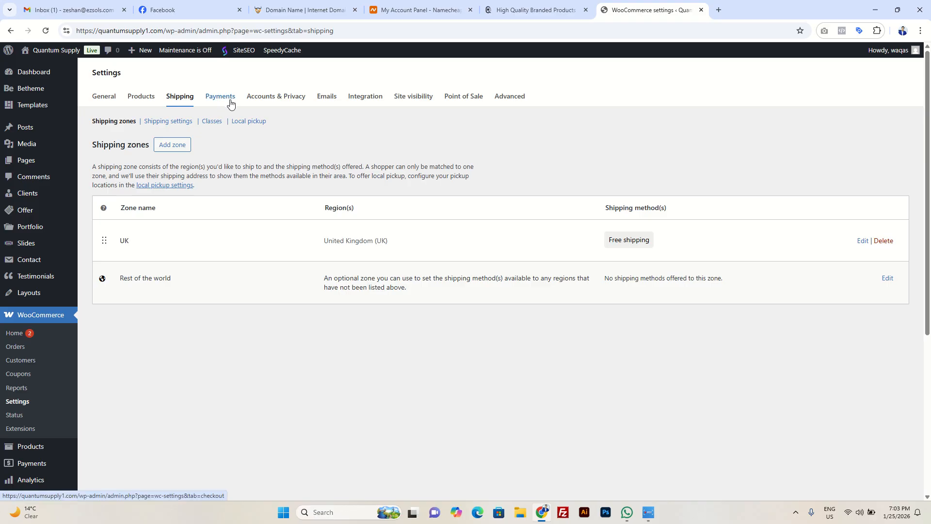
left_click(249, 126)
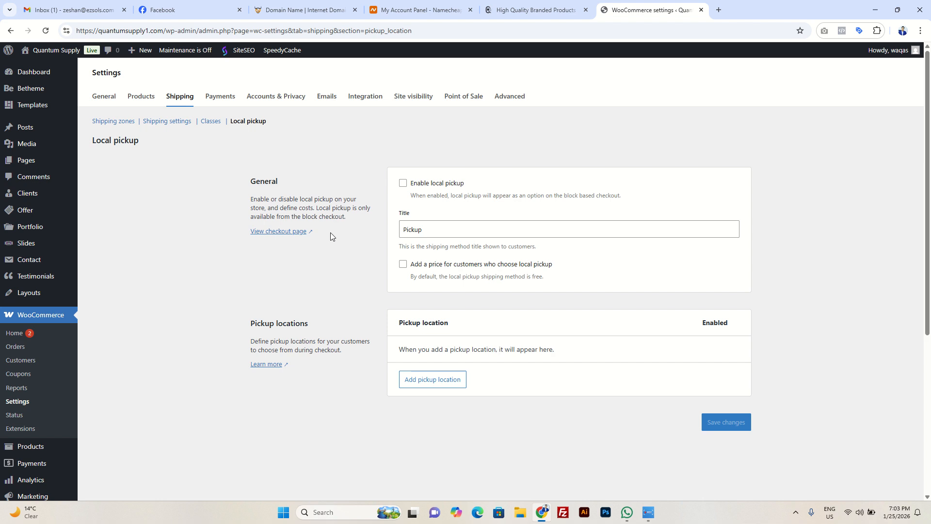
left_click(221, 100)
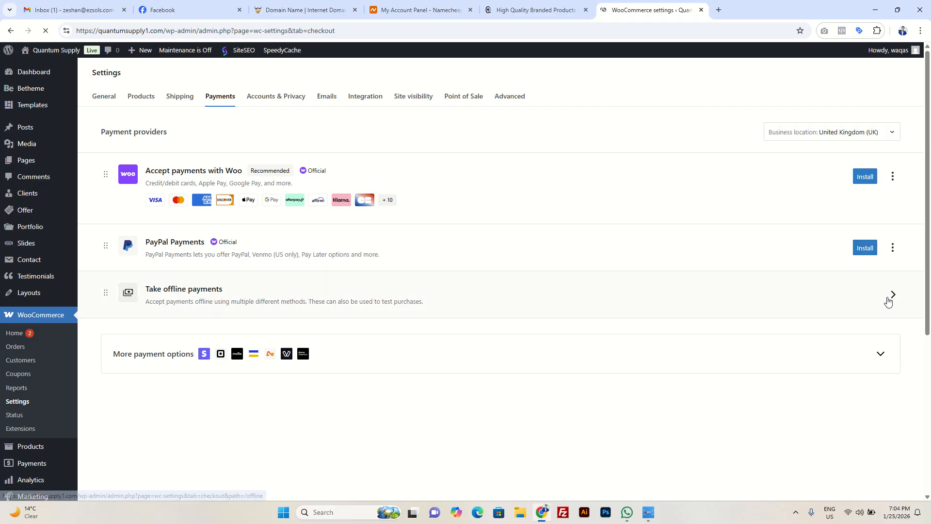
left_click(856, 299)
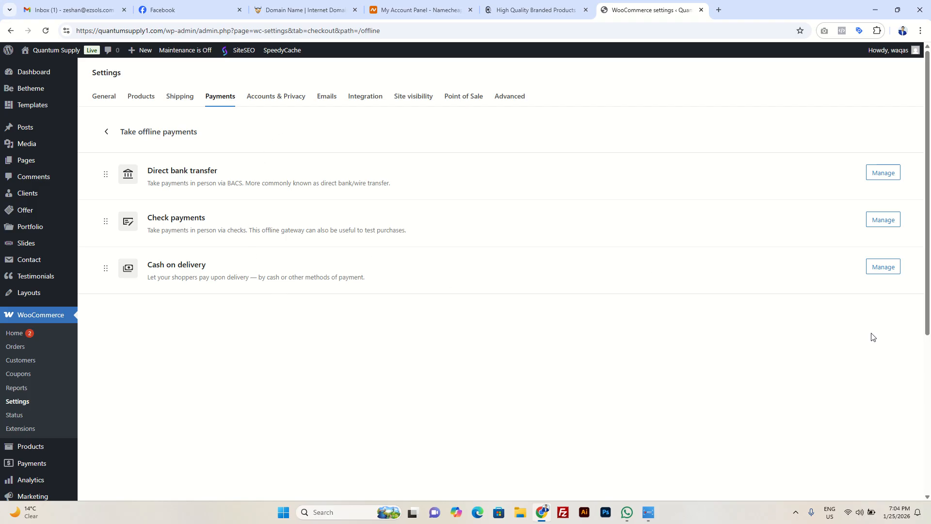
Step: Examine the Accounts & Privacy settings, from checkout and account creation through privacy policy texts to personal data retention
left_click(269, 96)
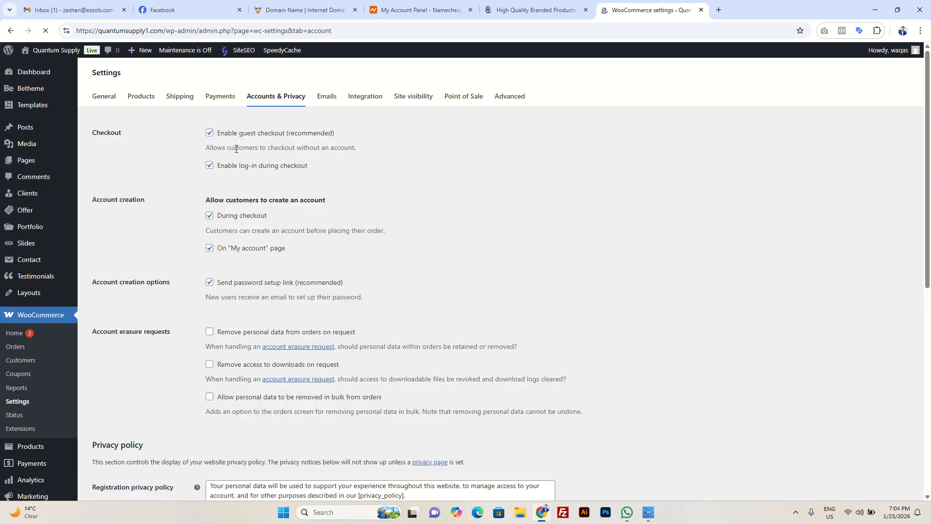
scroll(295, 210, "down", 4)
scroll(295, 211, "down", 4)
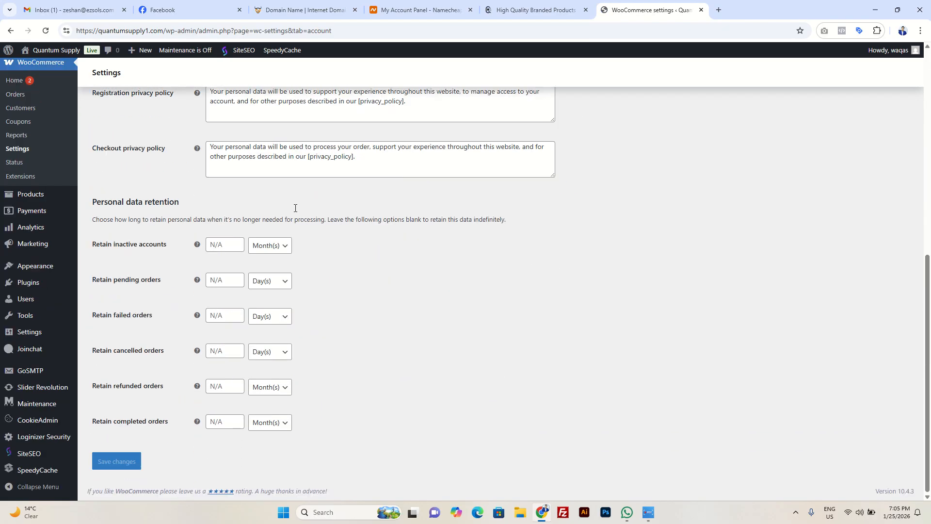
scroll(294, 211, "up", 4)
scroll(295, 210, "up", 3)
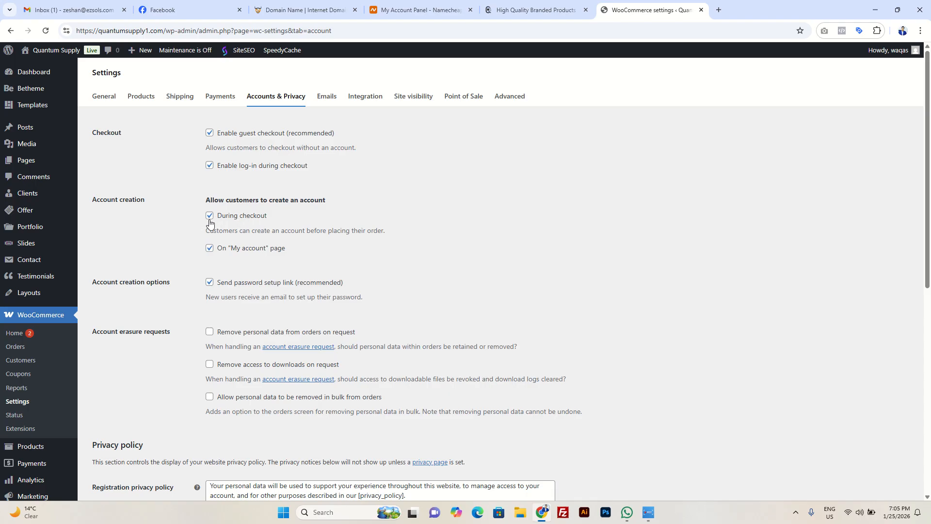
Step: Review the WooCommerce email notifications and highlight the recipient address for new orders
left_click(325, 98)
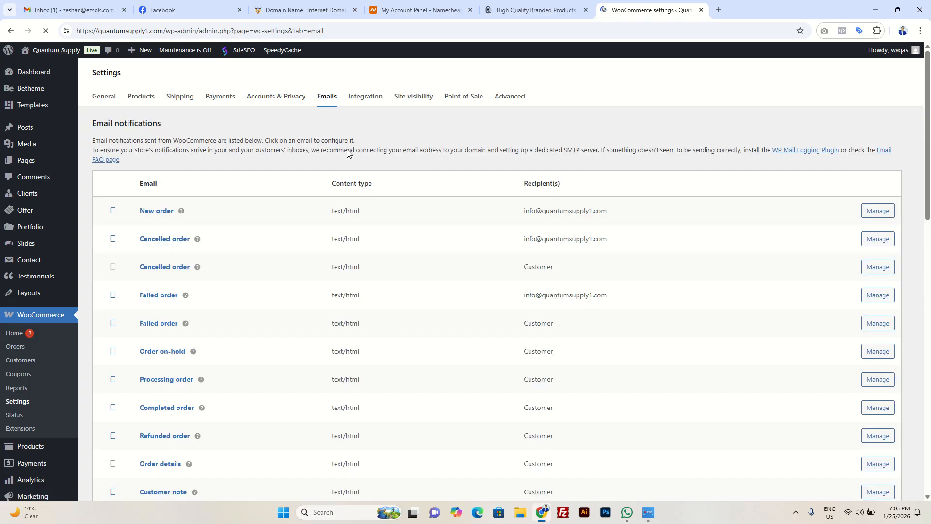
scroll(489, 231, "down", 4)
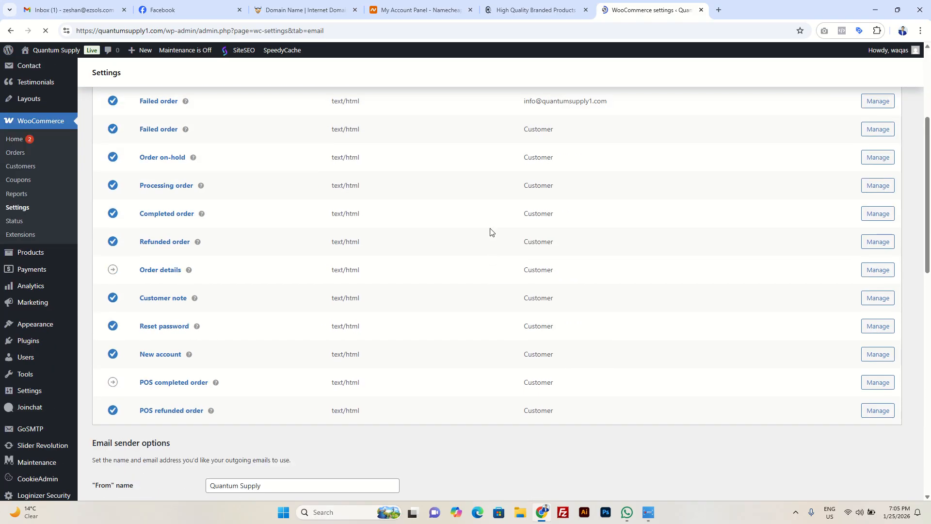
scroll(489, 231, "up", 4)
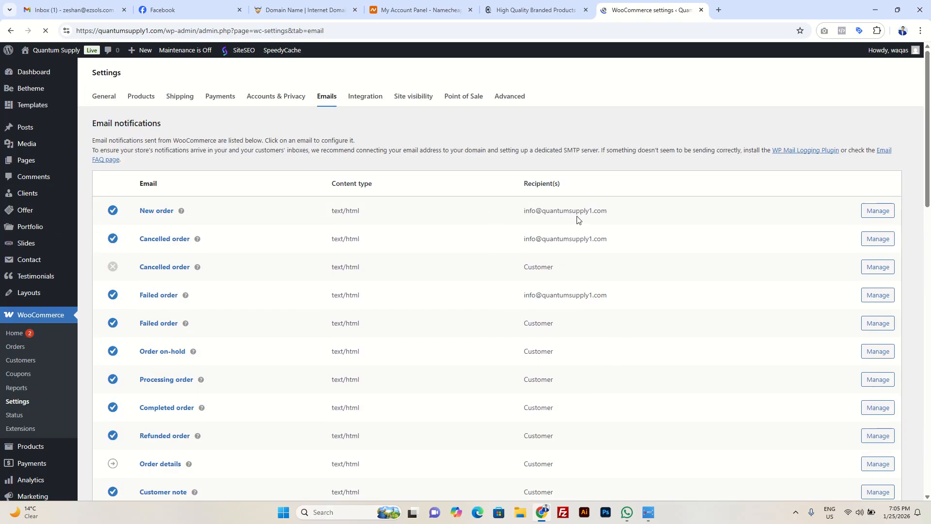
left_click_drag(524, 212, 629, 216)
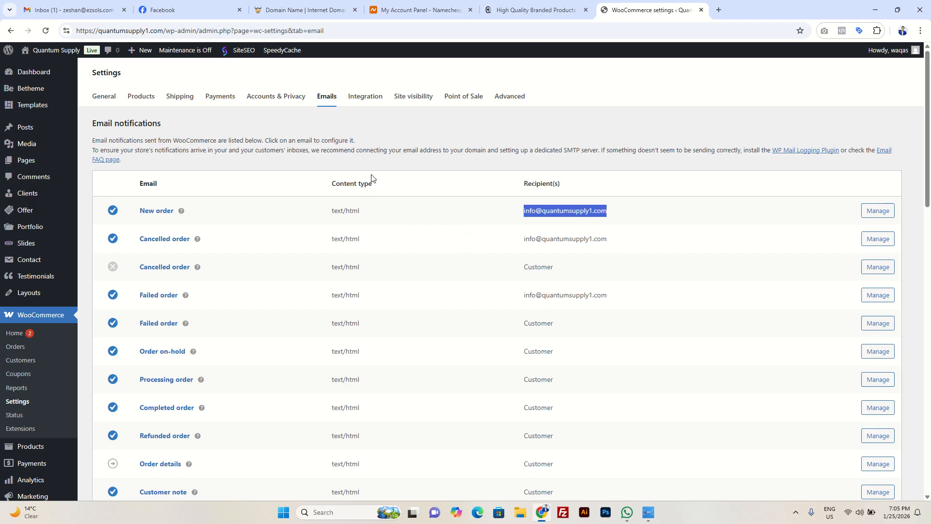
Step: View the MaxMind integration, site visibility and Point of Sale store details settings
left_click(362, 100)
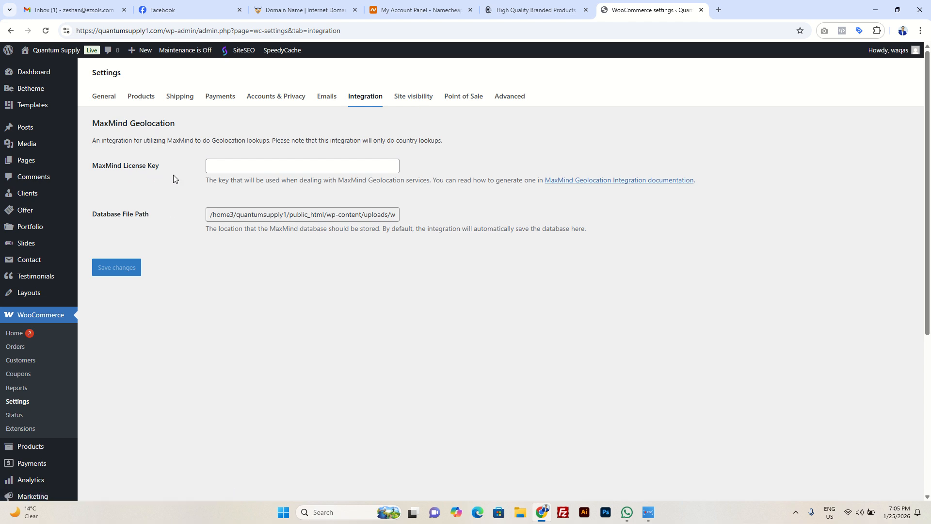
left_click(413, 96)
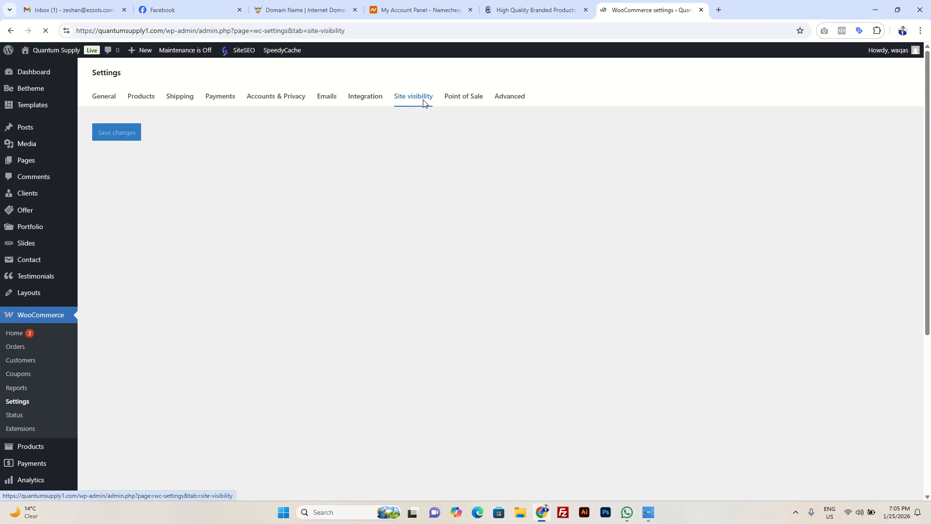
left_click(461, 97)
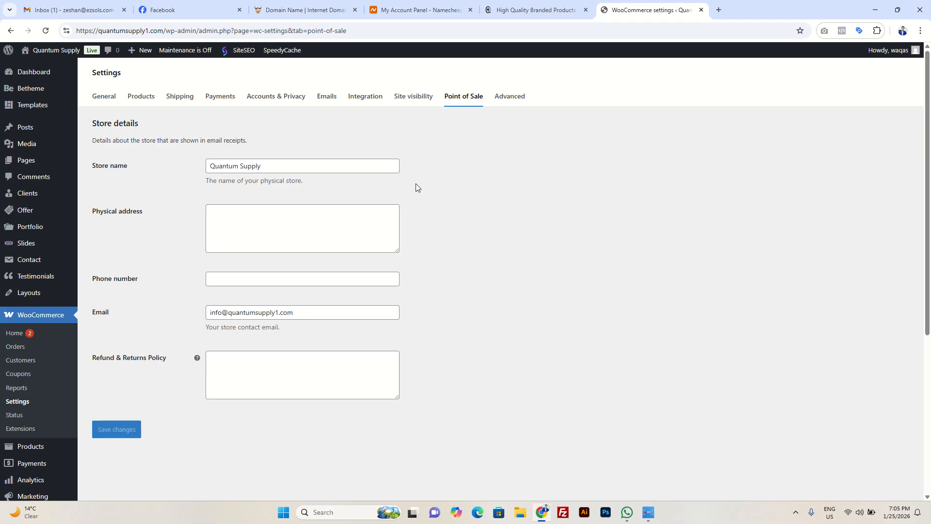
Step: In the advanced page setup, set the Terms and conditions page to Privacy Policy (ID: 3) and save the changes
left_click(507, 100)
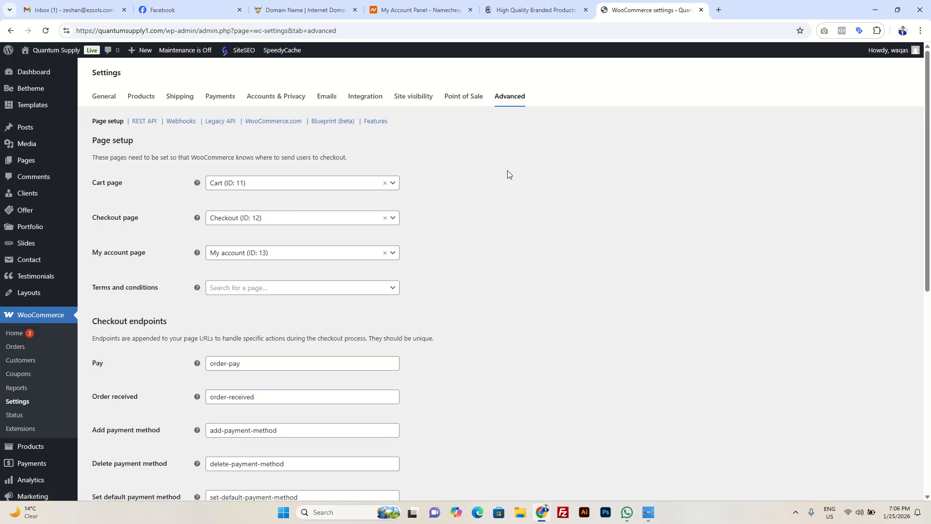
left_click(326, 290)
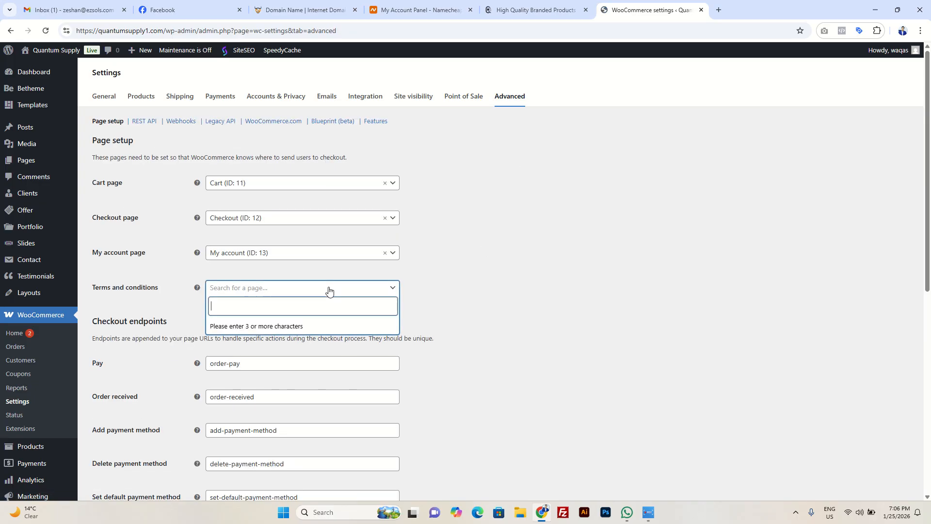
type("term")
left_click(254, 332)
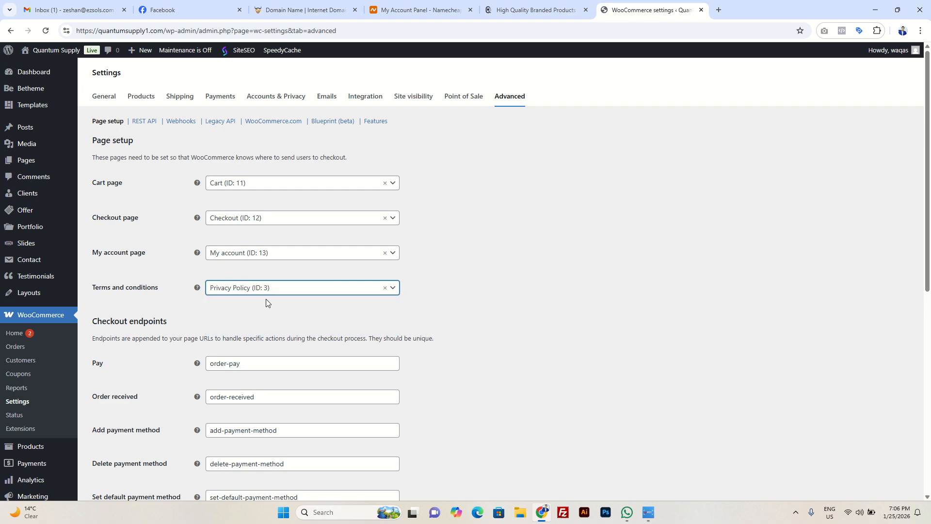
scroll(266, 306, "down", 8)
left_click(103, 468)
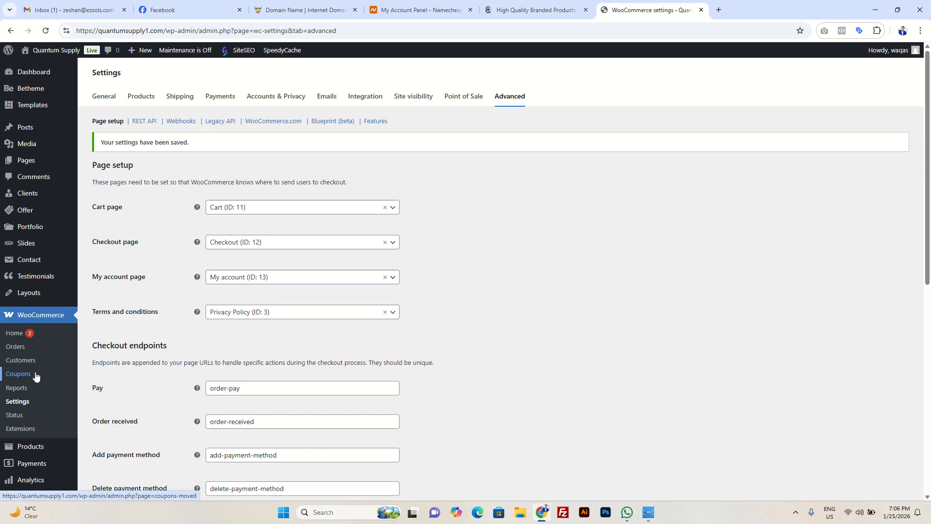
Step: Open the list of all store products in the WordPress admin
scroll(50, 391, "down", 1)
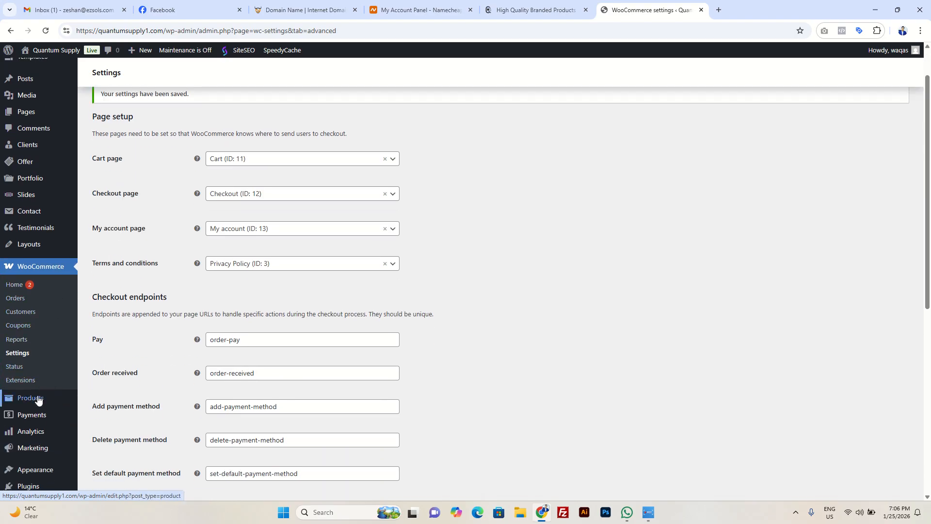
mouse_move(38, 404)
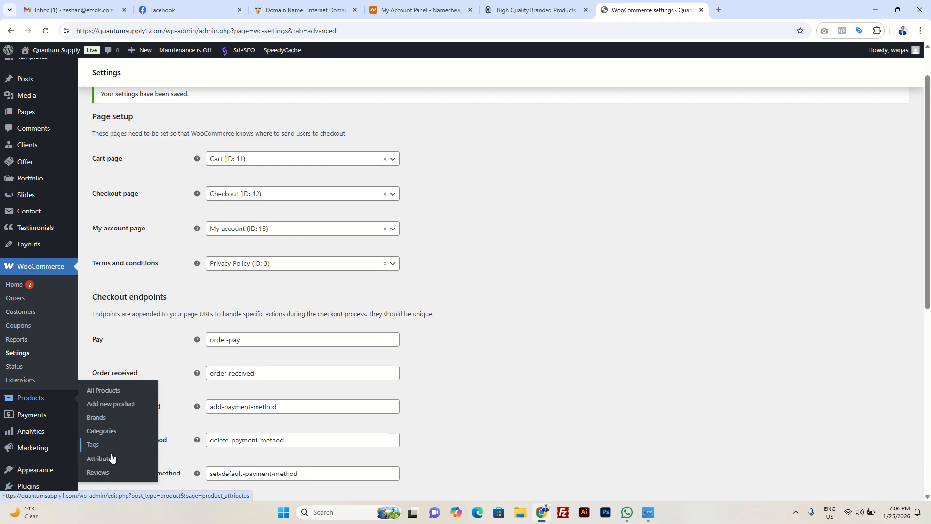
left_click(114, 394)
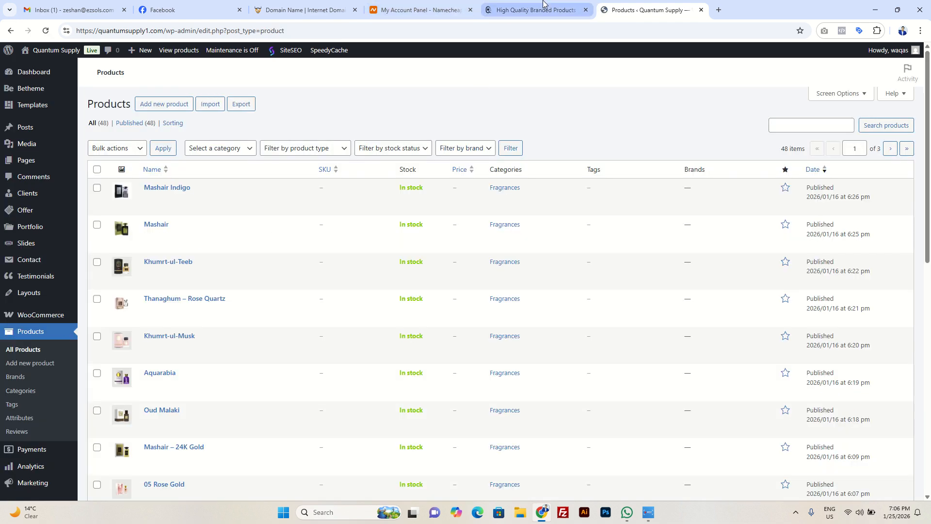
Step: Look over the Sale Products and Best Selling products on the storefront home page, then return to the admin product list
left_click(543, 4)
scroll(516, 127, "down", 15)
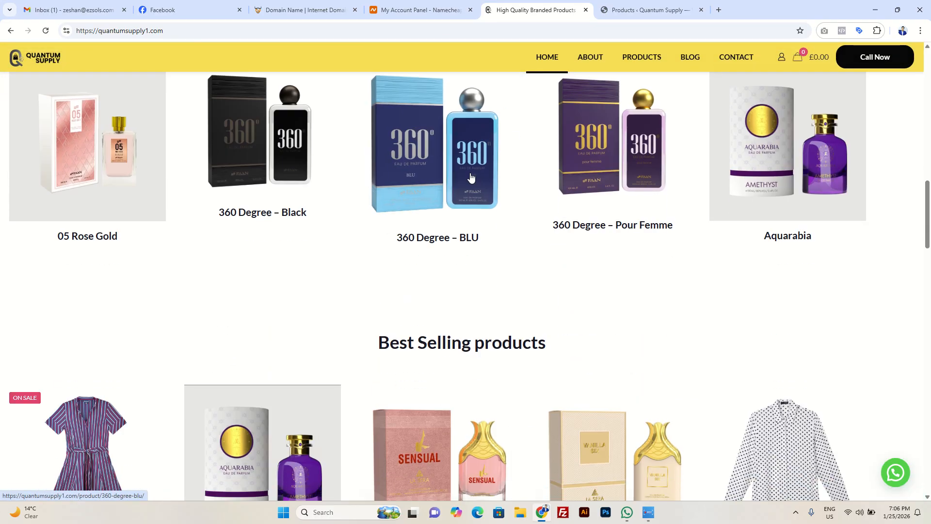
scroll(67, 306, "up", 2)
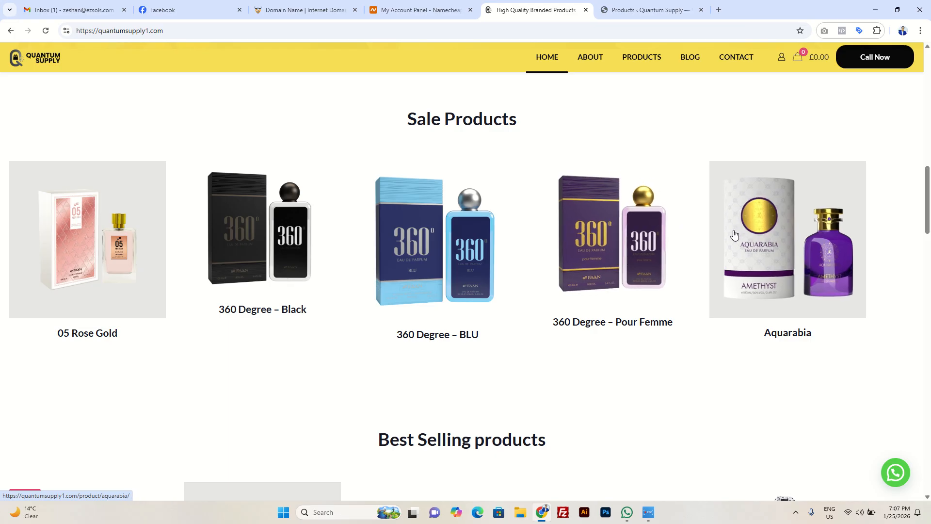
scroll(733, 235, "down", 5)
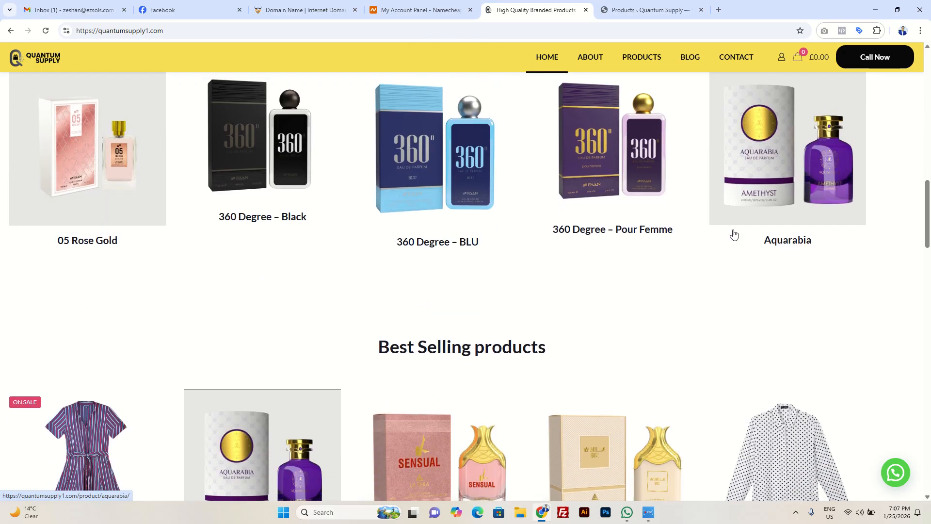
left_click(626, 6)
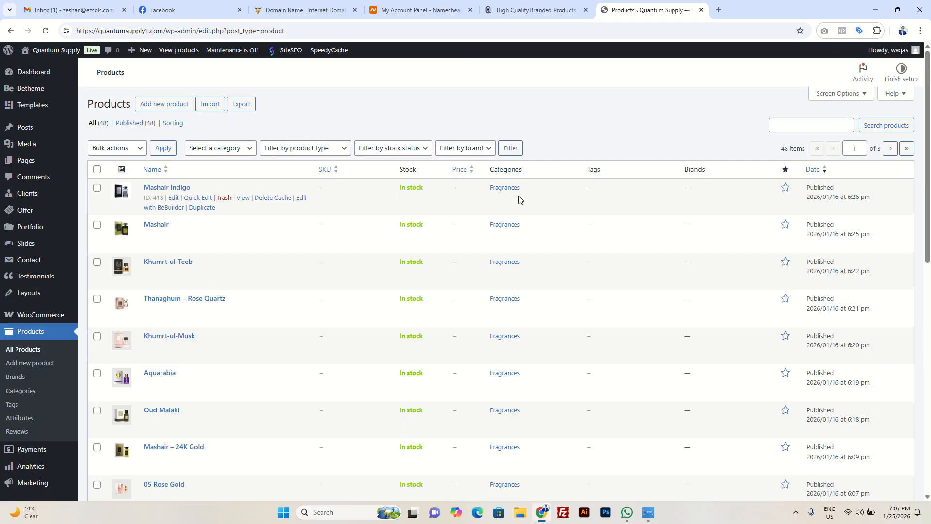
Step: Open the Aquarabia product page on the storefront and highlight its title, short description and full description
left_click(534, 9)
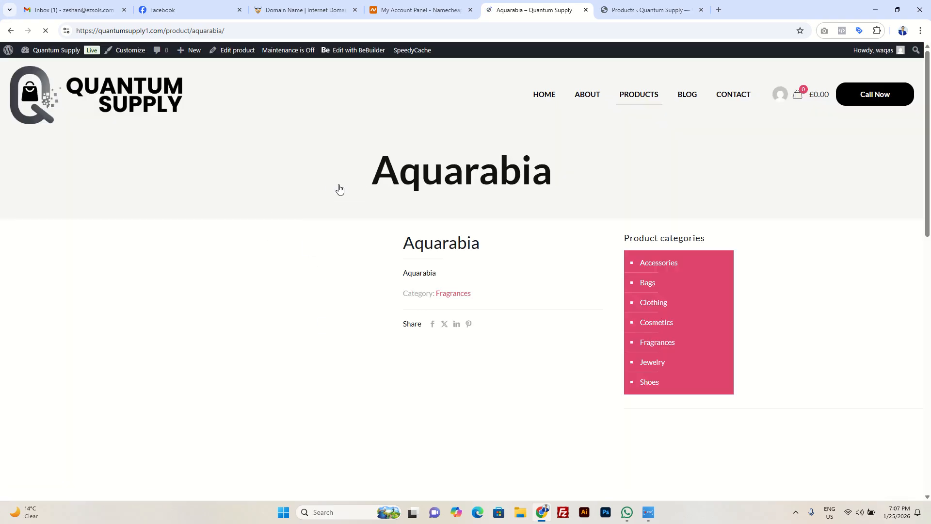
scroll(490, 303, "down", 2)
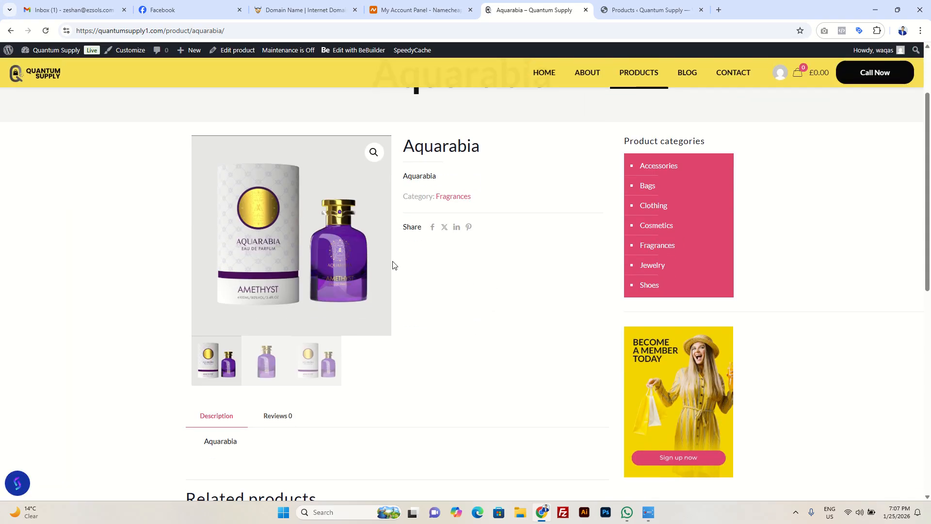
left_click_drag(403, 145, 528, 148)
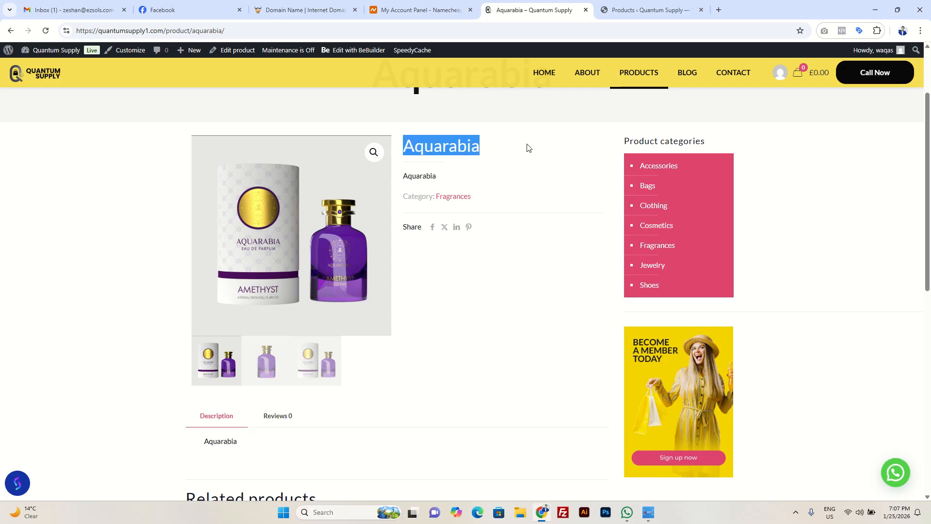
left_click_drag(404, 178, 461, 177)
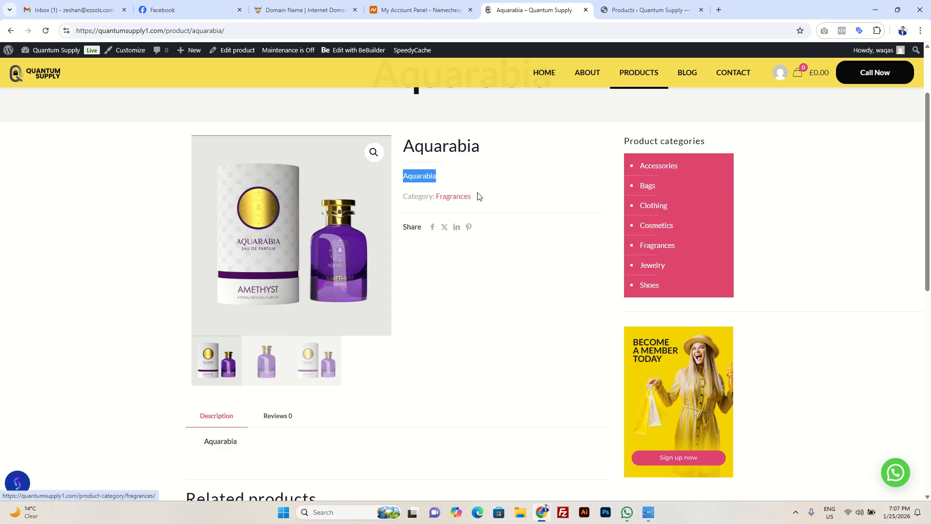
scroll(489, 197, "down", 4)
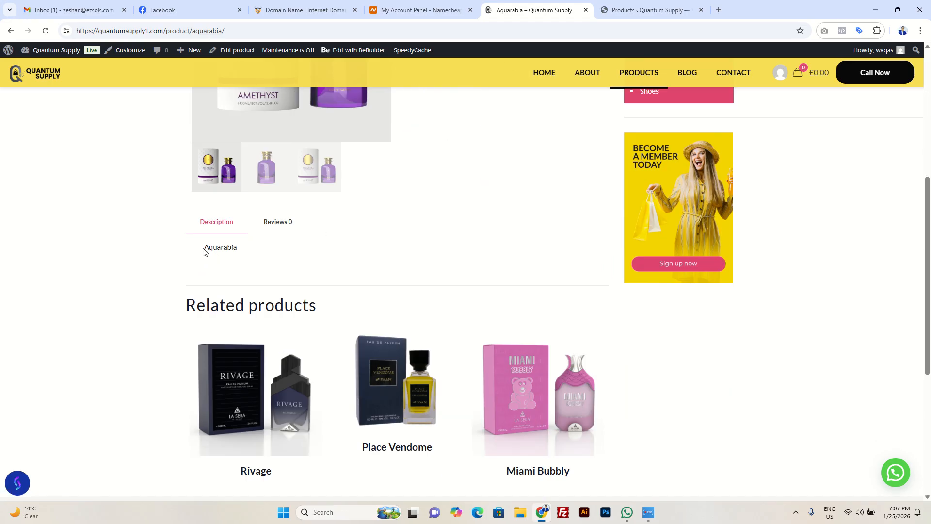
left_click_drag(203, 251, 238, 249)
Step: Compare Aquarabia's short description beside the product image with the full description above the related products
scroll(399, 243, "up", 2)
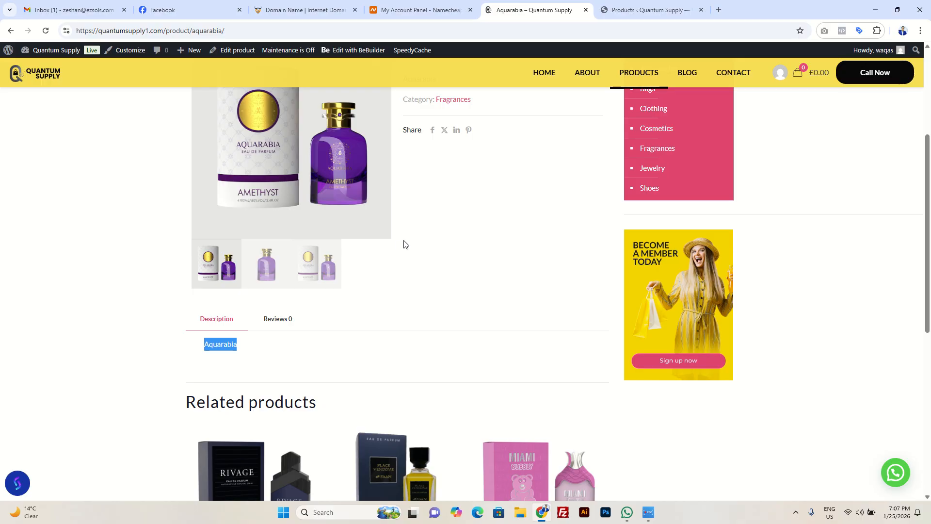
scroll(425, 224, "up", 3)
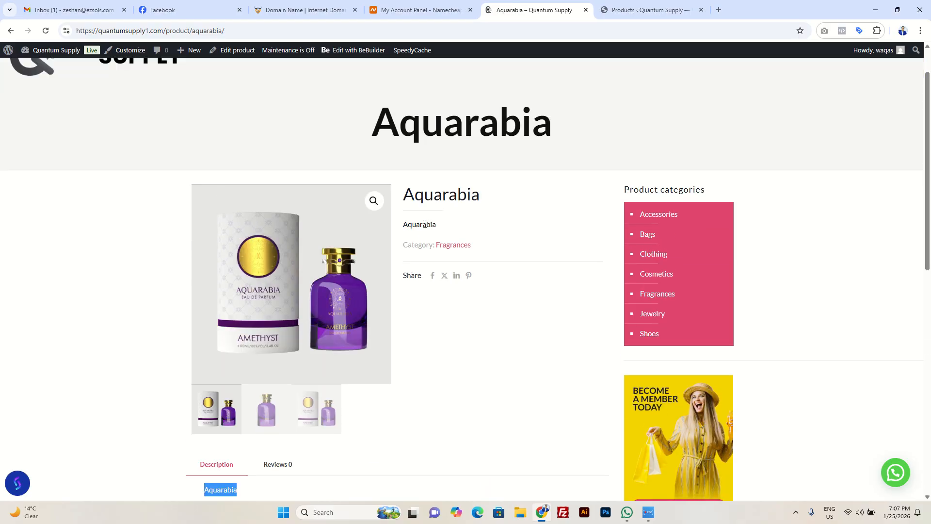
left_click_drag(408, 227, 465, 222)
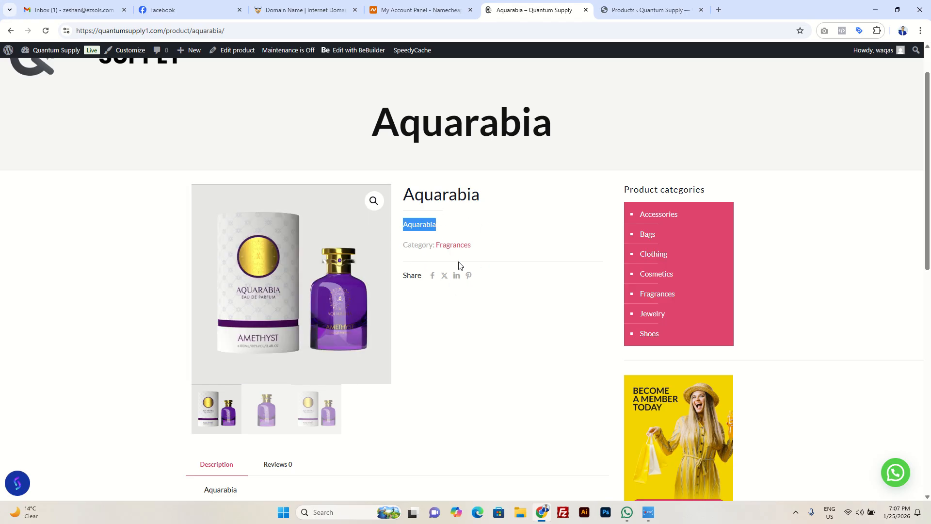
scroll(275, 440, "down", 2)
left_click_drag(204, 393, 253, 392)
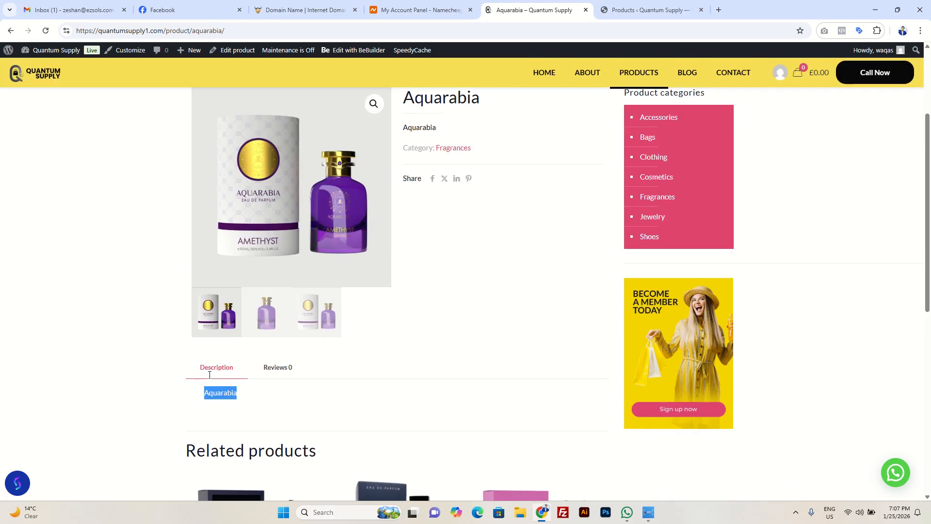
scroll(247, 400, "down", 2)
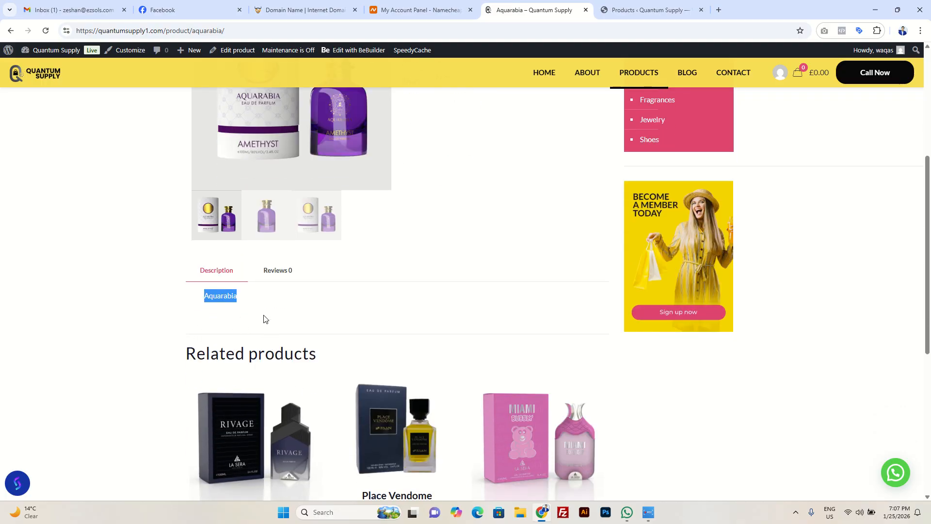
Step: Show the third gallery image of Aquarabia on its storefront product page
scroll(270, 299, "up", 2)
left_click(325, 320)
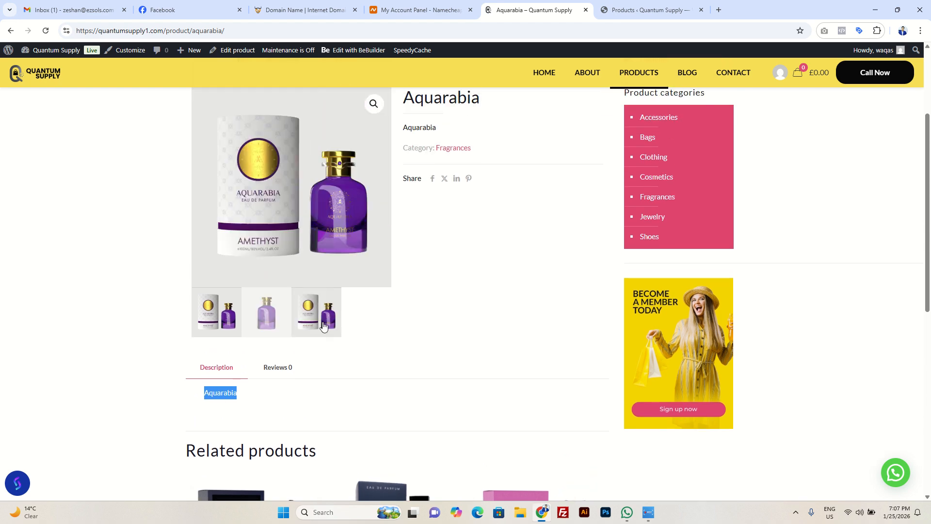
scroll(328, 301, "up", 2)
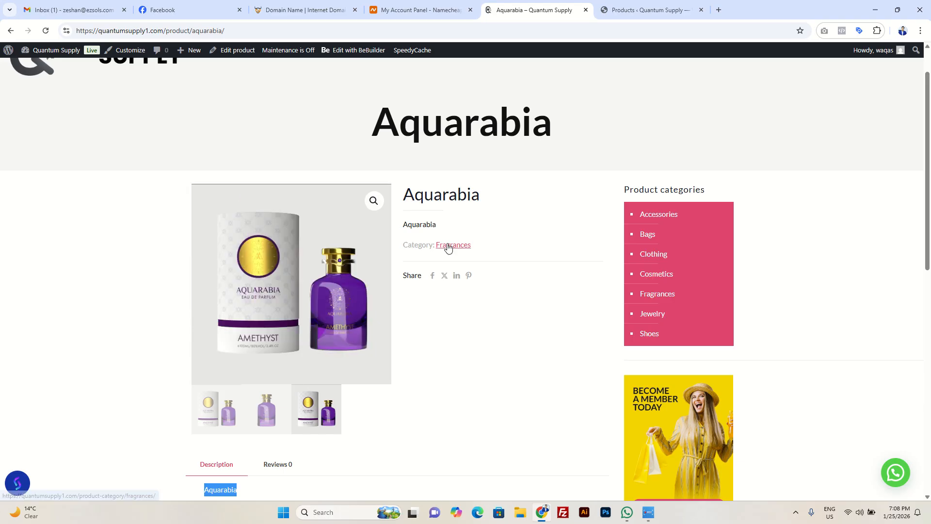
Step: Return to the admin product list and open the Aquarabia product for editing
left_click(618, 11)
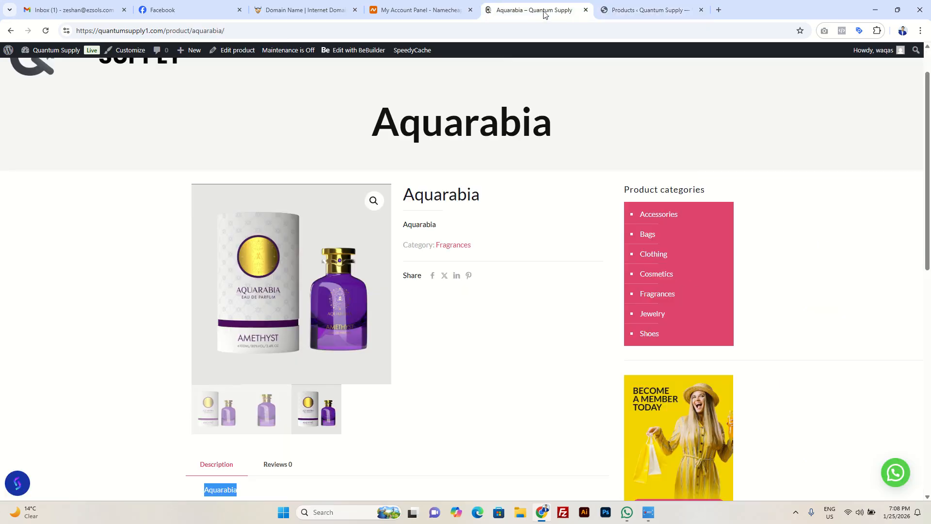
left_click(539, 9)
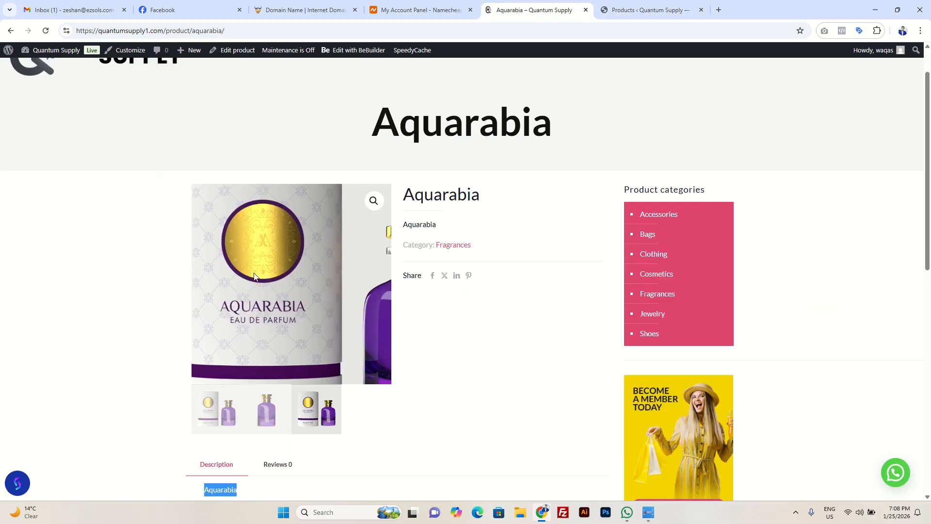
left_click(645, 10)
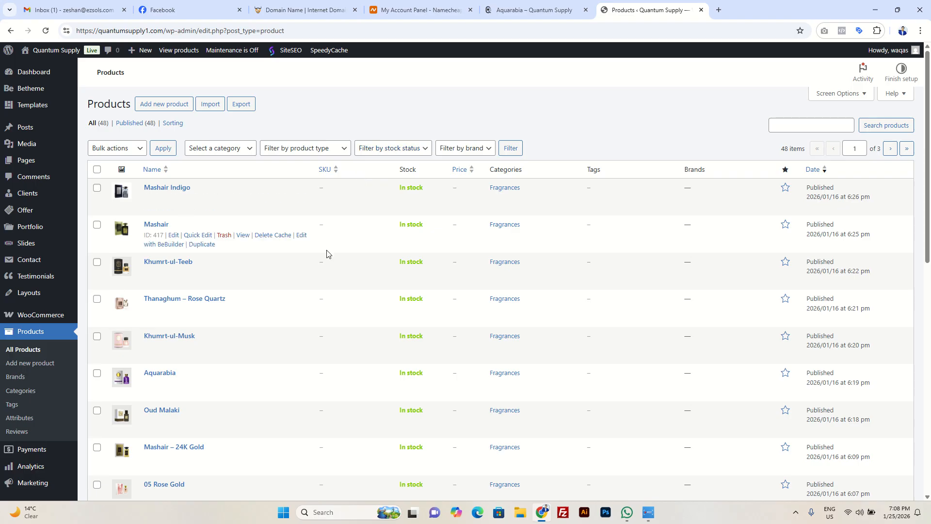
scroll(315, 318, "down", 3)
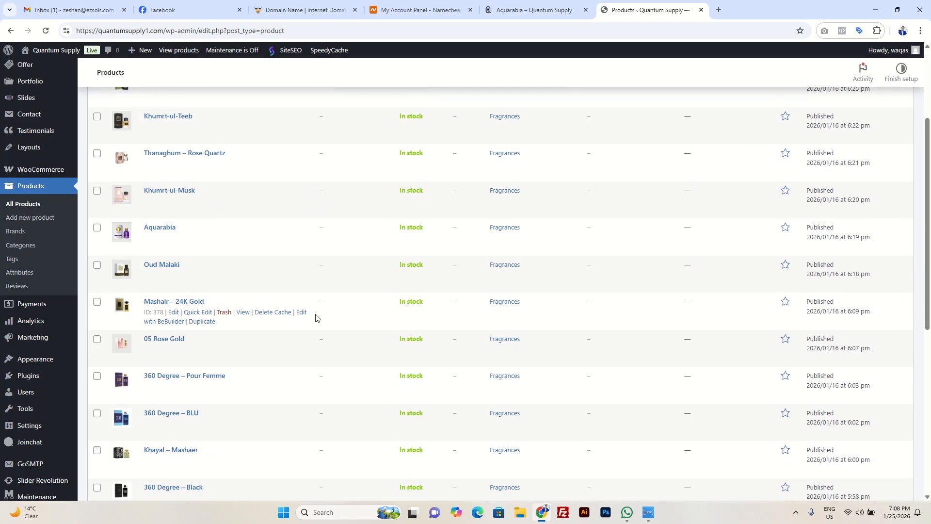
left_click(166, 229)
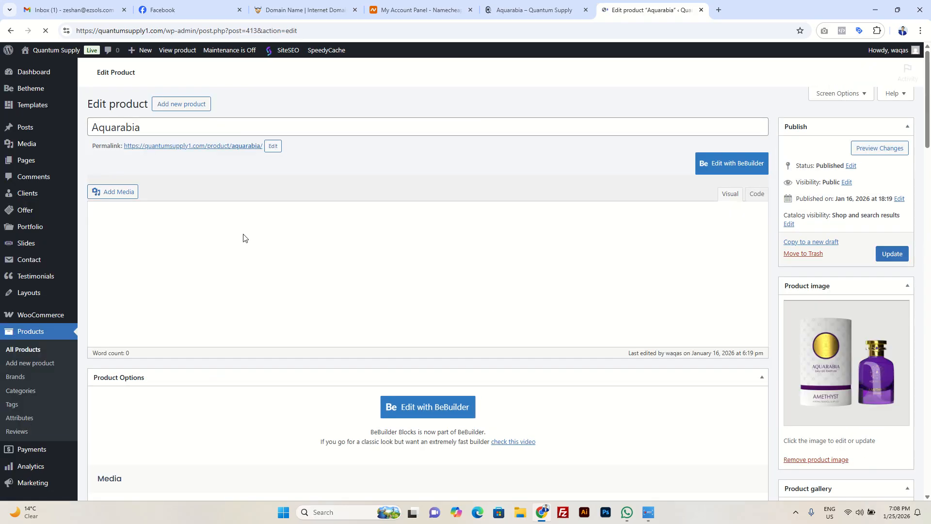
Step: Examine Aquarabia's title, full description and short description in the product editor, highlighting the text of each
left_click_drag(143, 126, 78, 128)
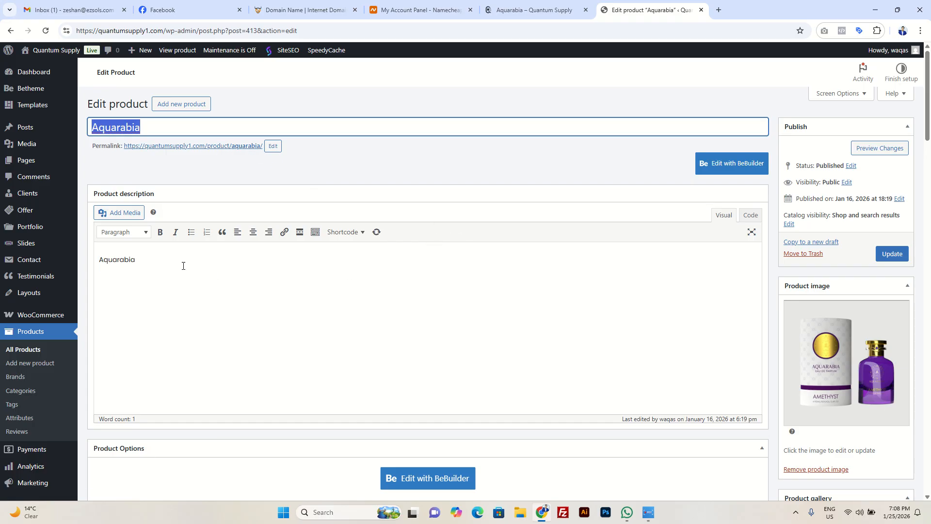
left_click_drag(184, 266, 81, 264)
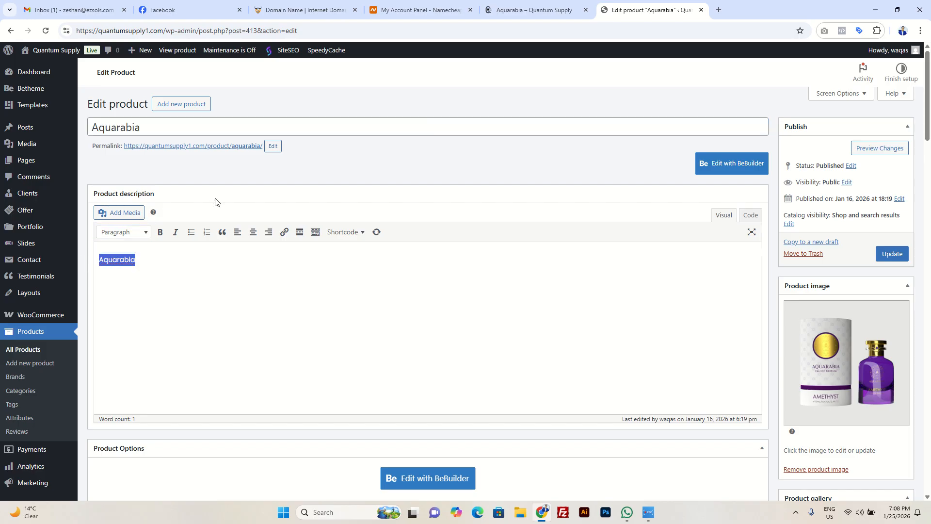
scroll(155, 274, "down", 15)
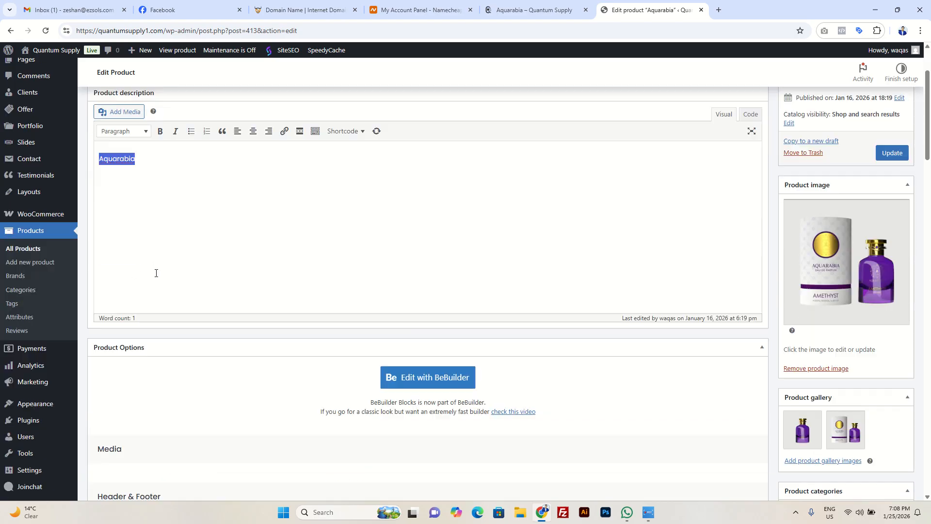
scroll(156, 279, "down", 15)
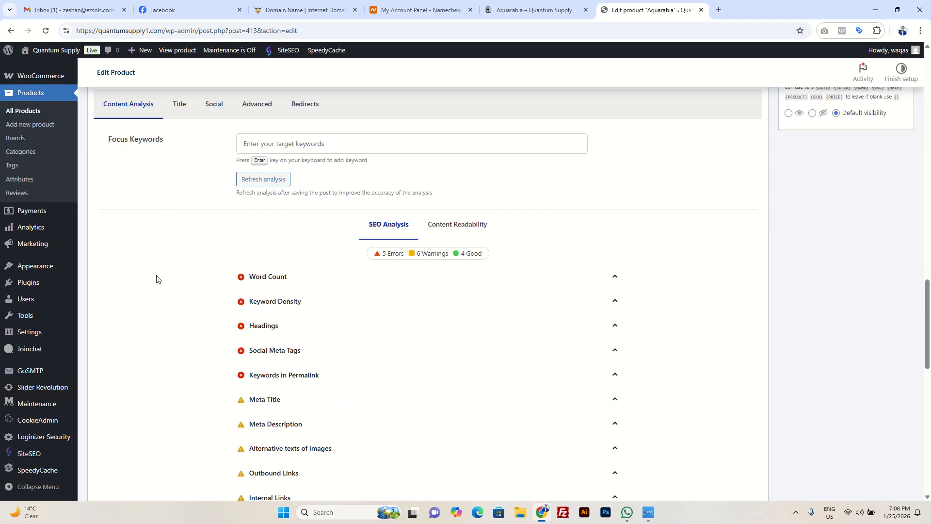
left_click_drag(152, 290, 91, 255)
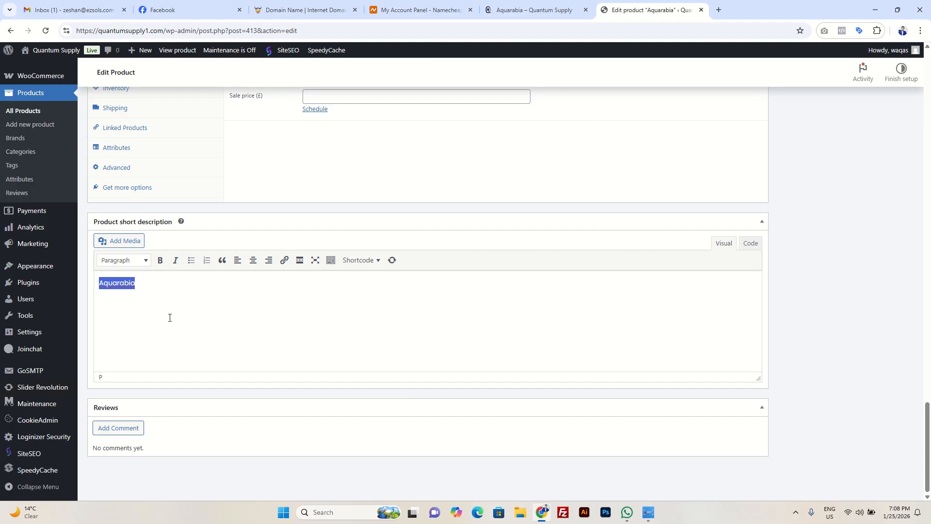
left_click(149, 302)
scroll(227, 300, "up", 20)
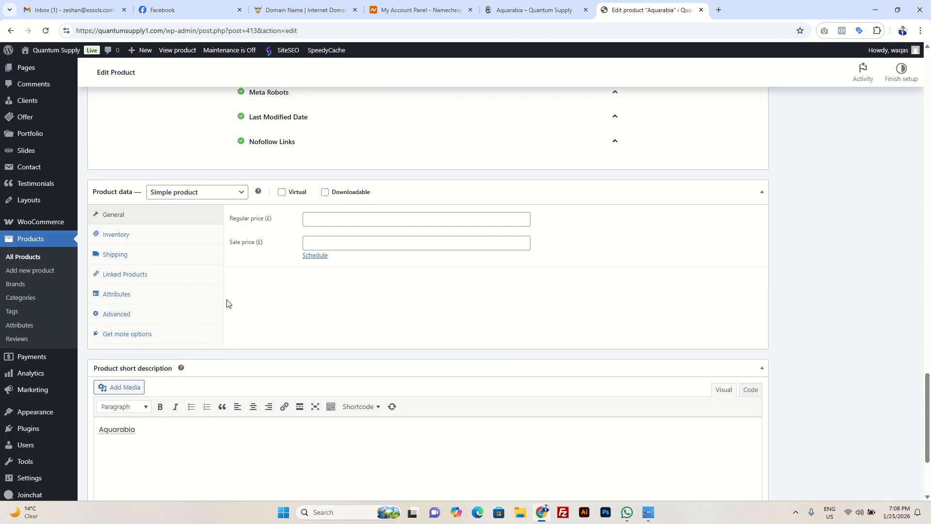
scroll(228, 304, "up", 6)
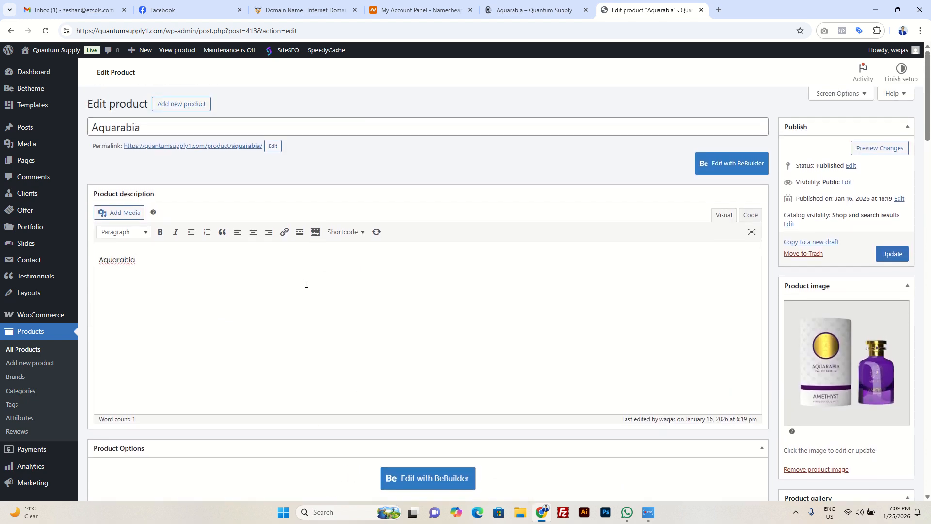
Step: Open Aquarabia's main product image for replacement and browse the existing images in the media library
scroll(306, 284, "down", 1)
scroll(599, 268, "up", 1)
scroll(879, 272, "down", 1)
scroll(878, 268, "down", 2)
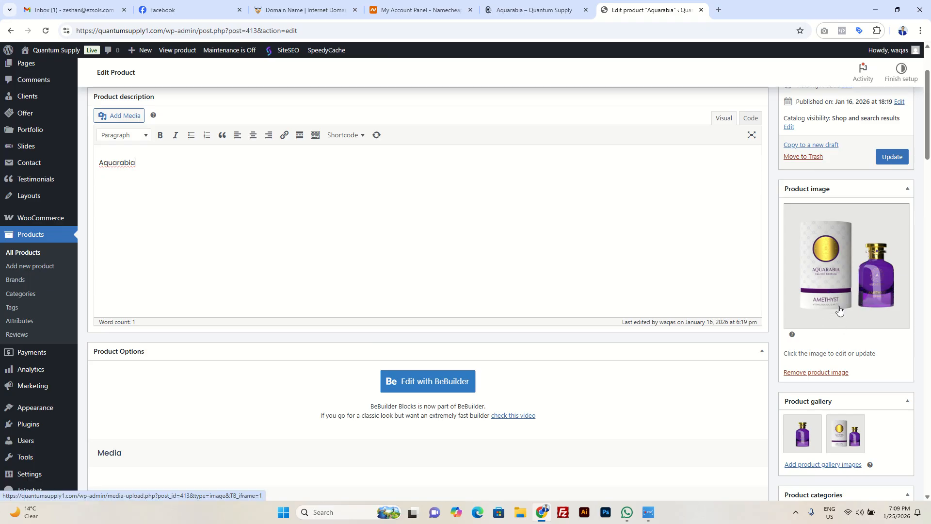
left_click(840, 270)
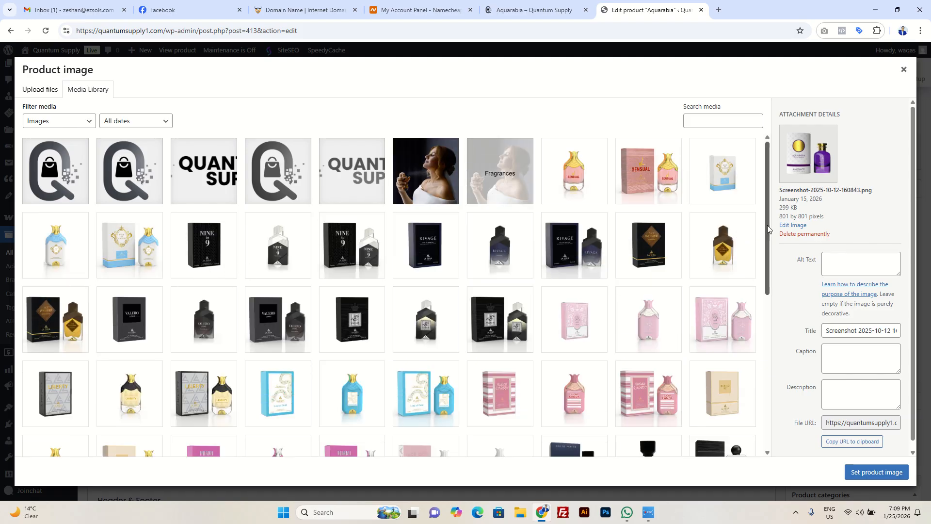
scroll(769, 247, "down", 1)
left_click_drag(772, 258, 801, 221)
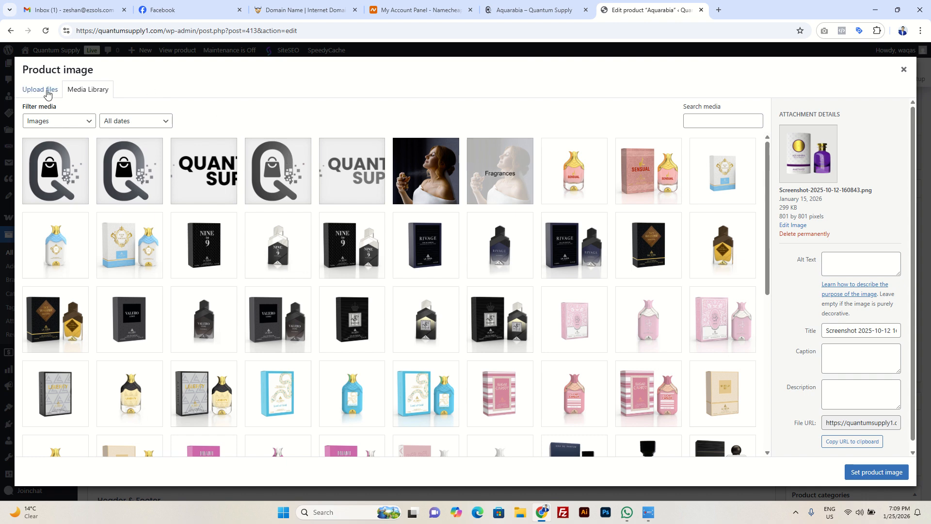
Step: Check the option to upload a product image from the computer, then leave the file and image selection
left_click(47, 95)
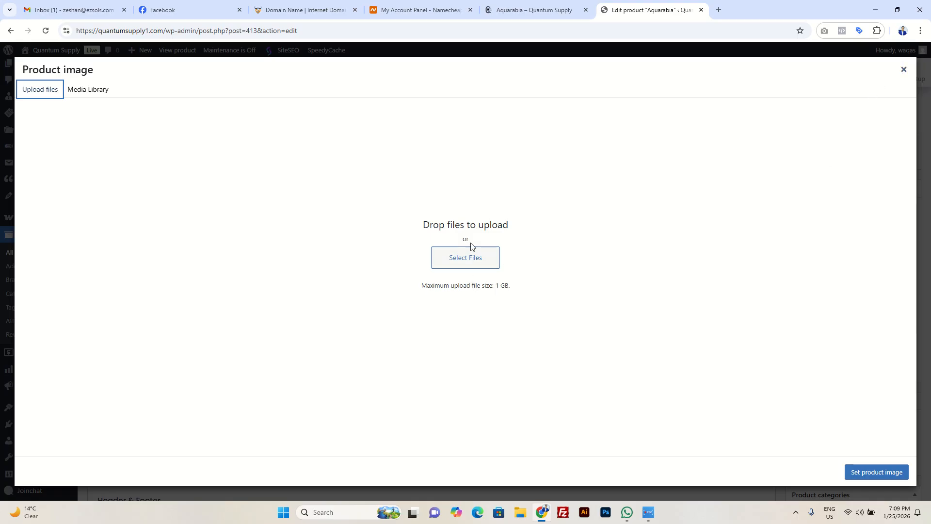
left_click(434, 263)
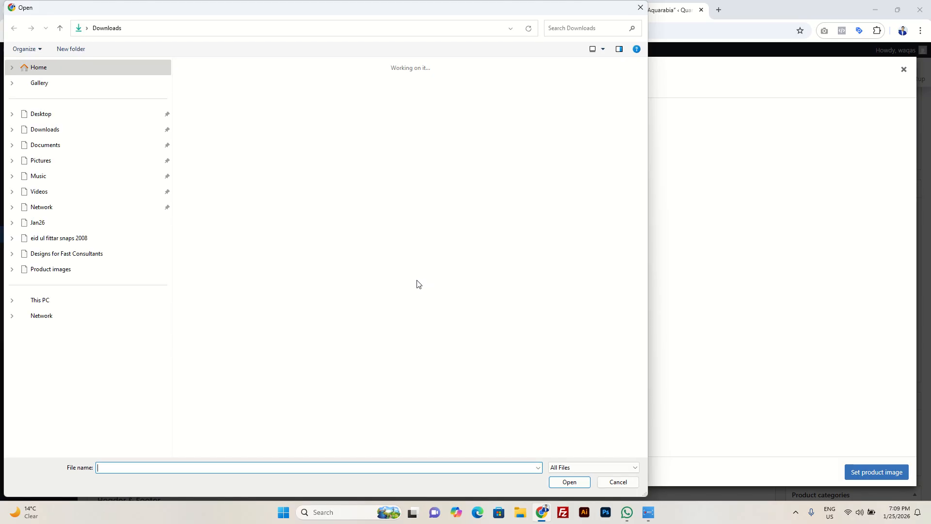
left_click(641, 7)
left_click(904, 70)
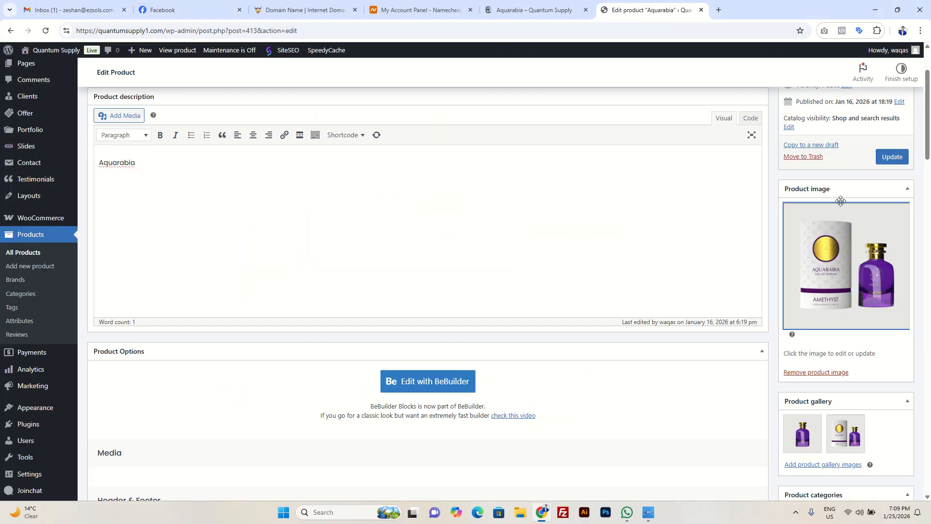
Step: Look over Aquarabia's product gallery images, product categories and product tags field
scroll(829, 365, "down", 2)
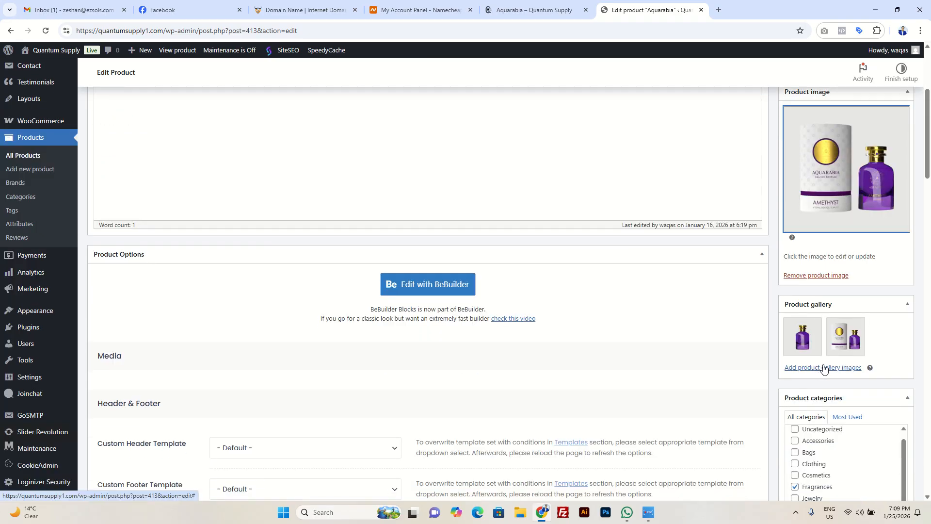
mouse_move(809, 352)
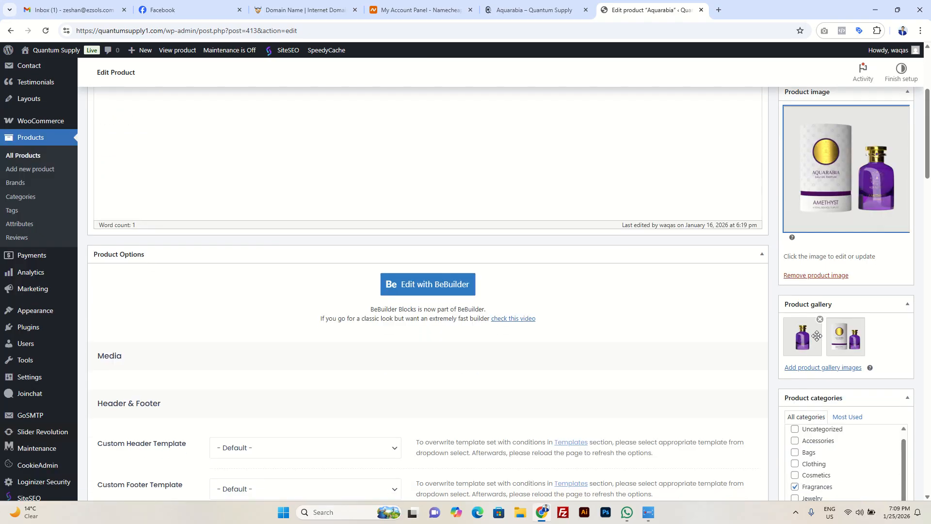
scroll(818, 337, "down", 2)
scroll(822, 285, "down", 1)
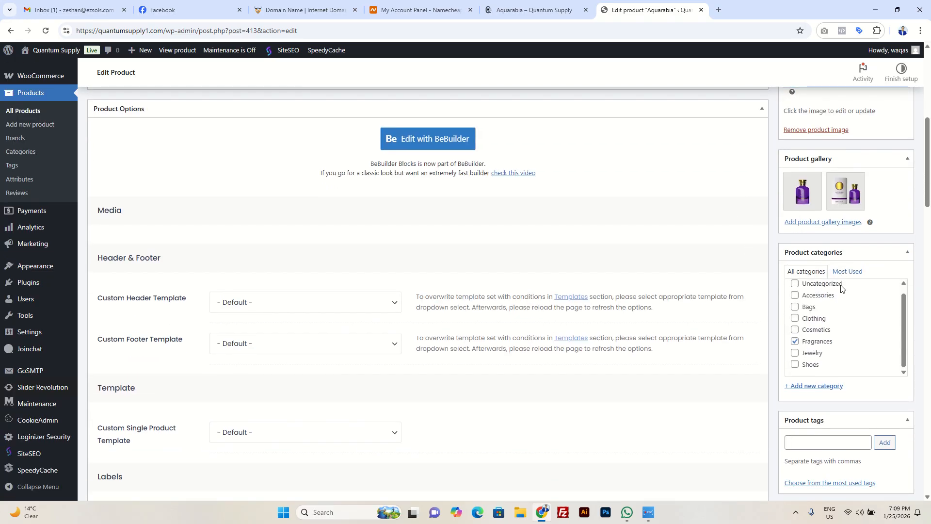
scroll(832, 339, "up", 1)
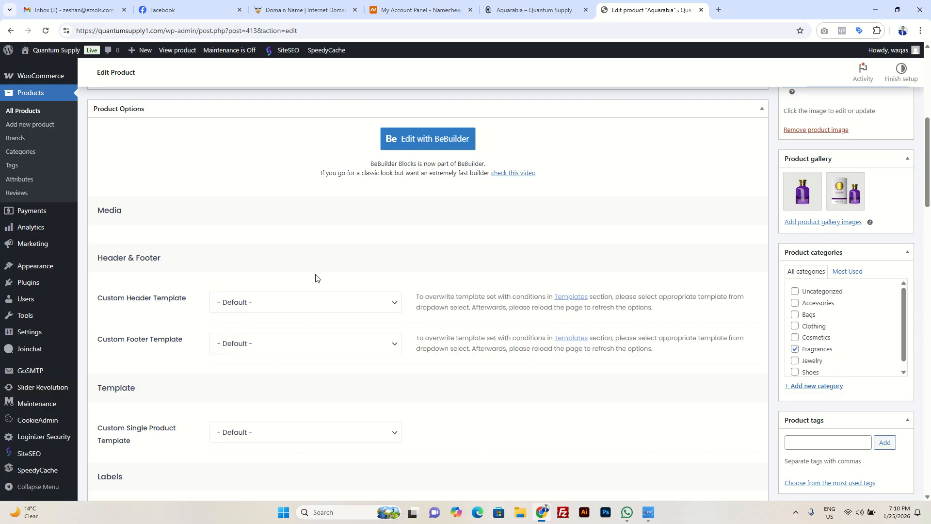
scroll(318, 279, "down", 2)
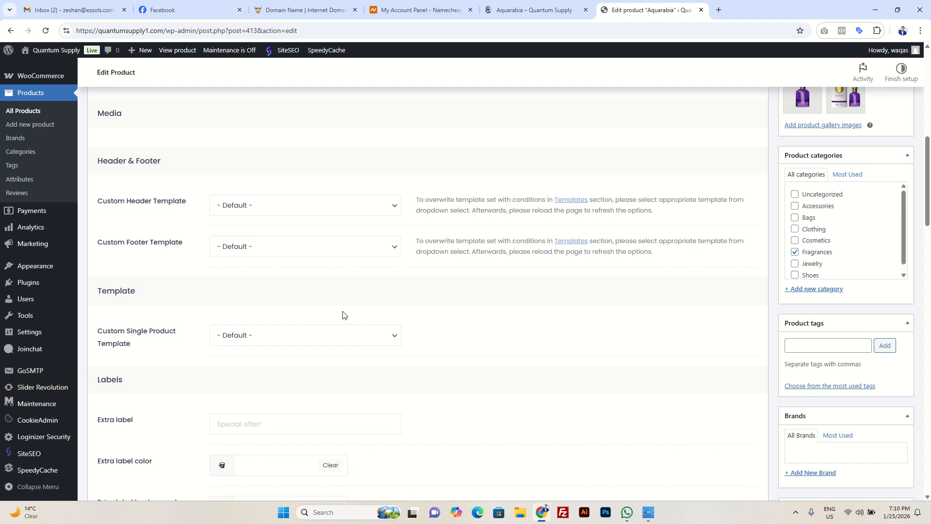
left_click(811, 346)
scroll(800, 320, "down", 2)
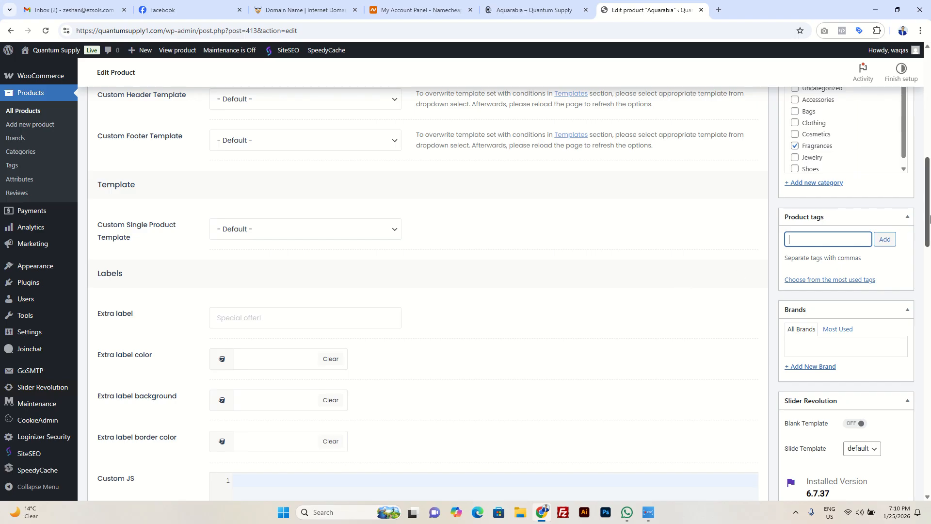
Step: Review the product's brands, extra label, Slider Revolution, Joinchat and SiteSEO sections down to the product data
left_click_drag(930, 215, 930, 231)
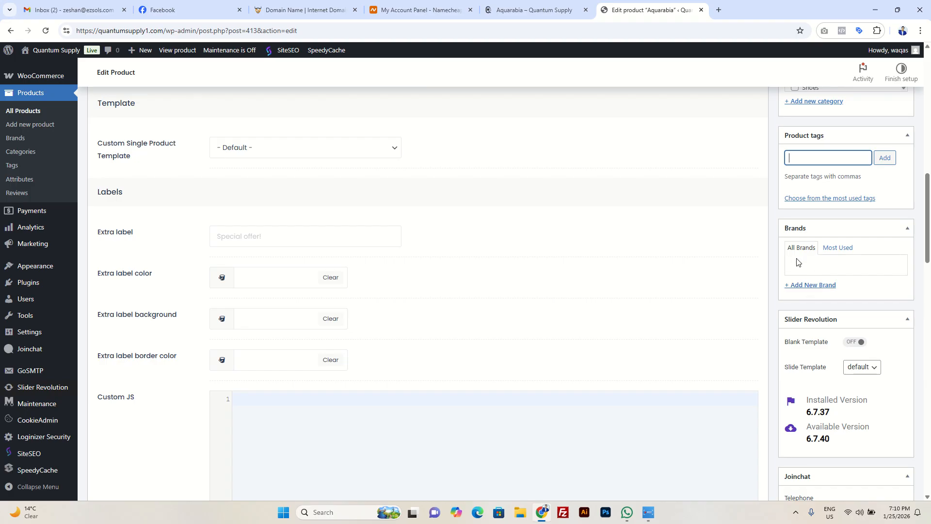
scroll(929, 227, "down", 1)
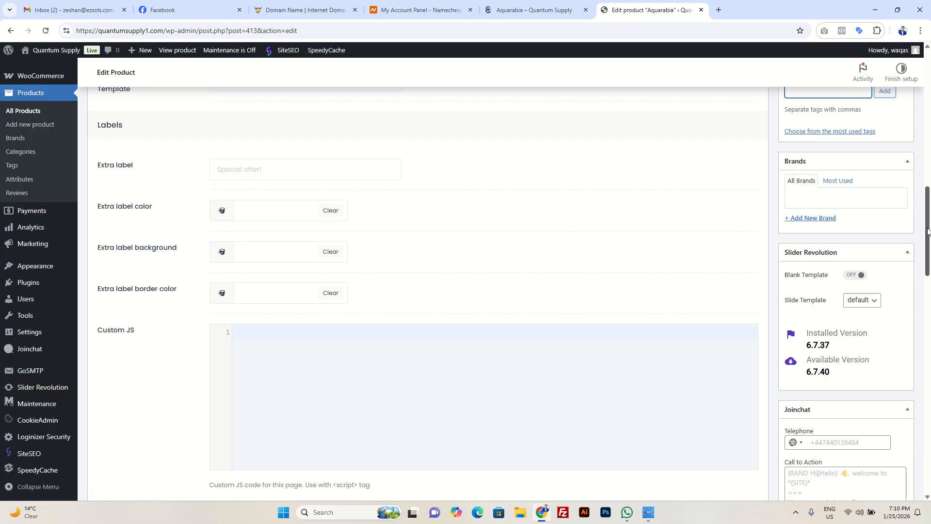
left_click_drag(929, 231, 928, 237)
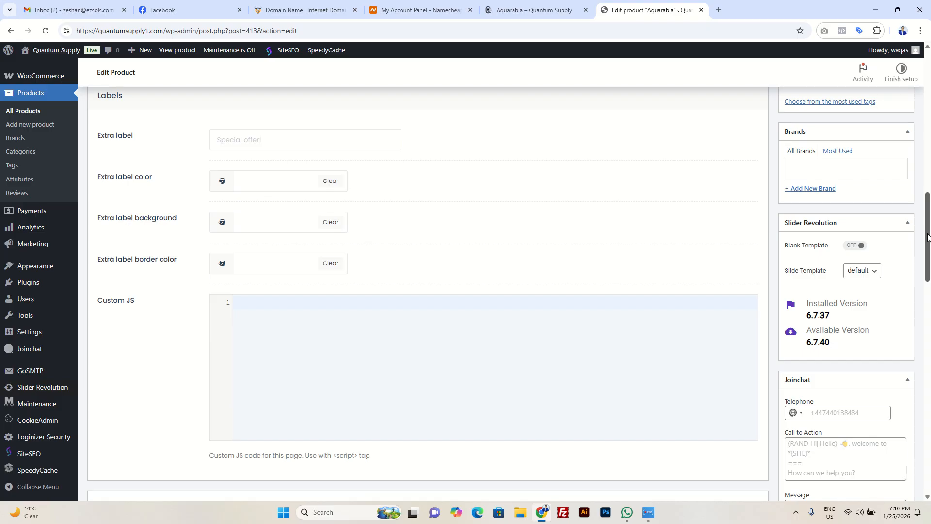
left_click_drag(928, 237, 928, 296)
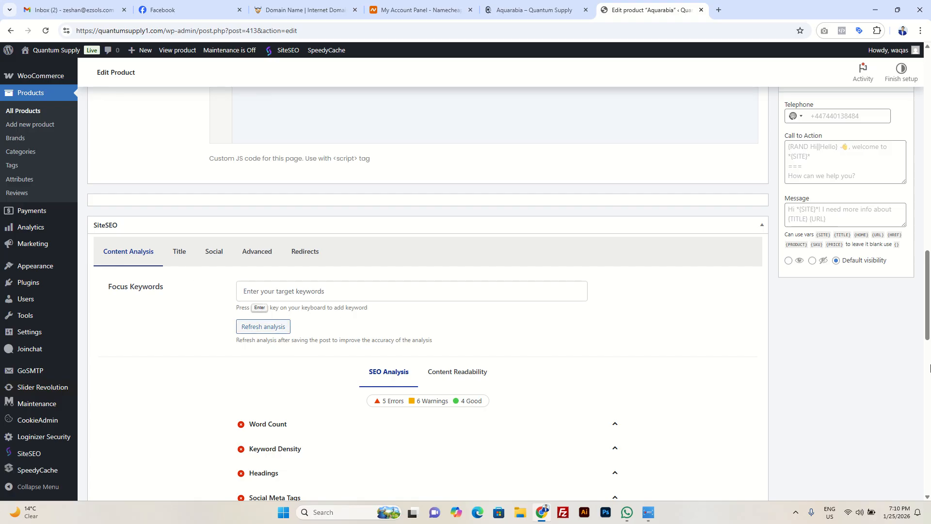
left_click(930, 369)
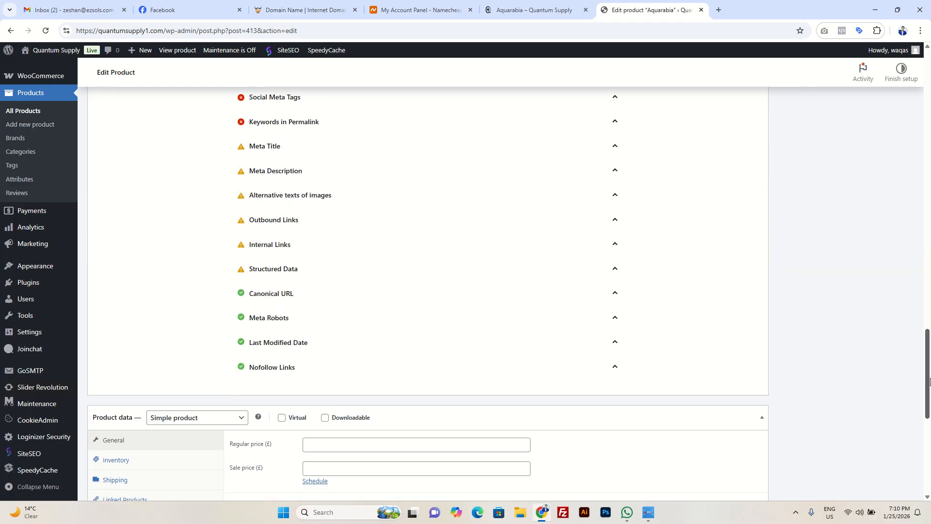
scroll(239, 358, "down", 4)
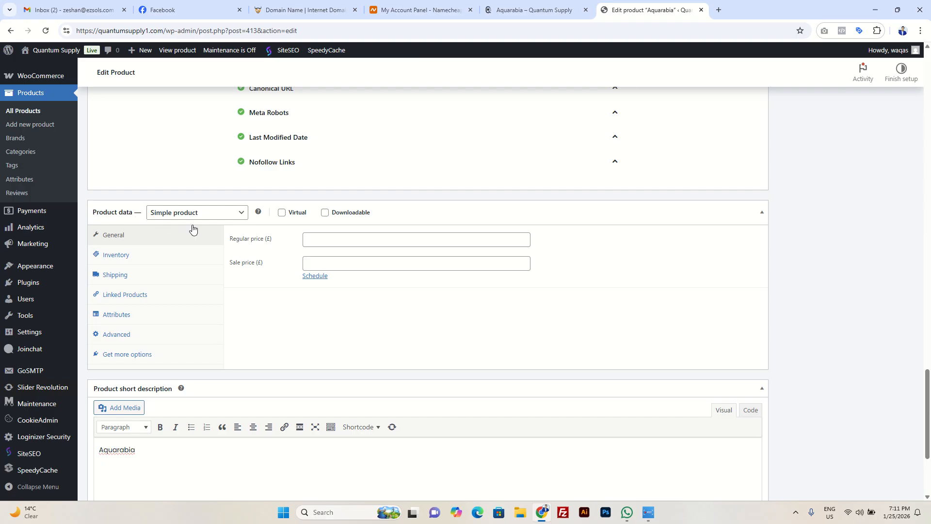
Step: Set Aquarabia's product type to Grouped product and open its linked products settings
left_click(232, 218)
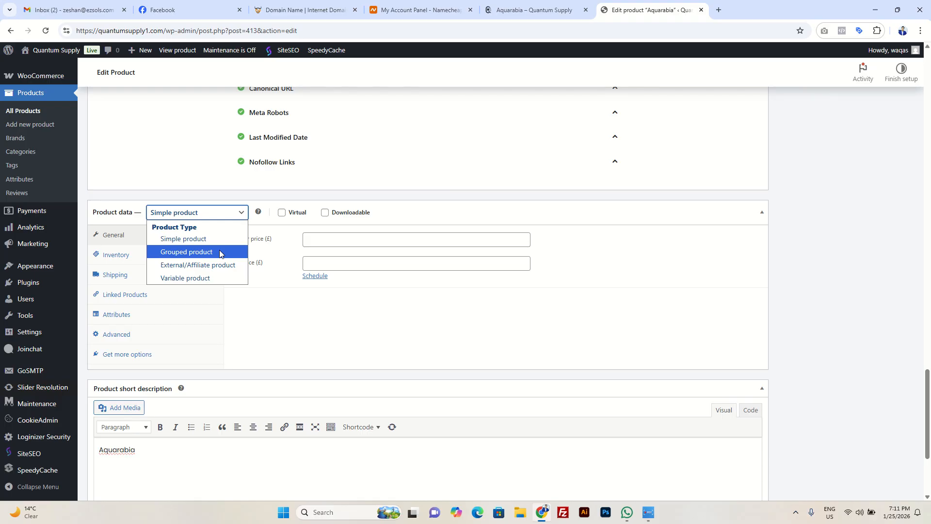
left_click(220, 253)
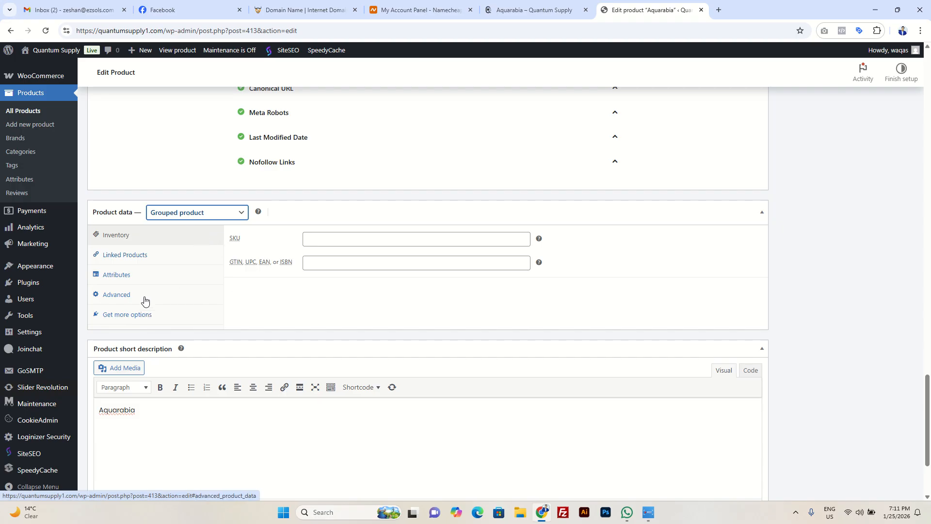
left_click(158, 260)
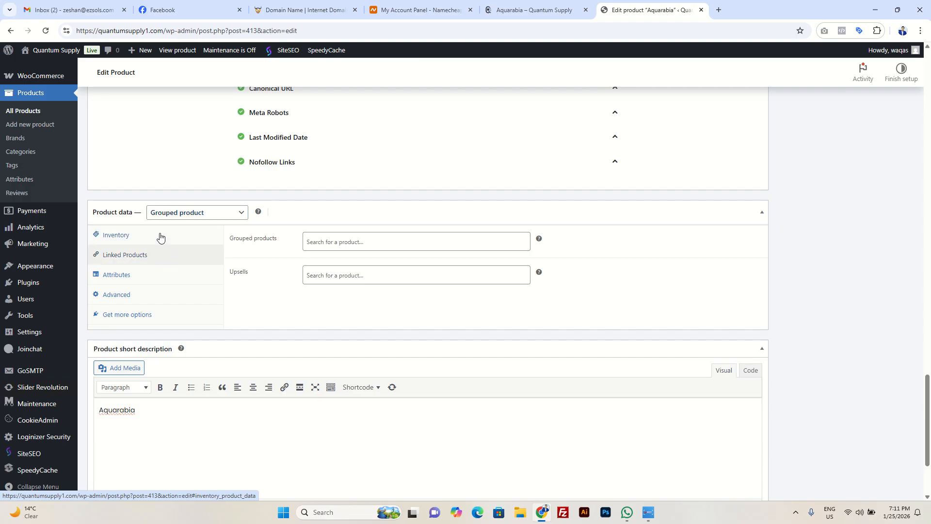
Step: Try the Simple and Grouped product types for Aquarabia, ending on External/Affiliate product
left_click(202, 214)
left_click(195, 238)
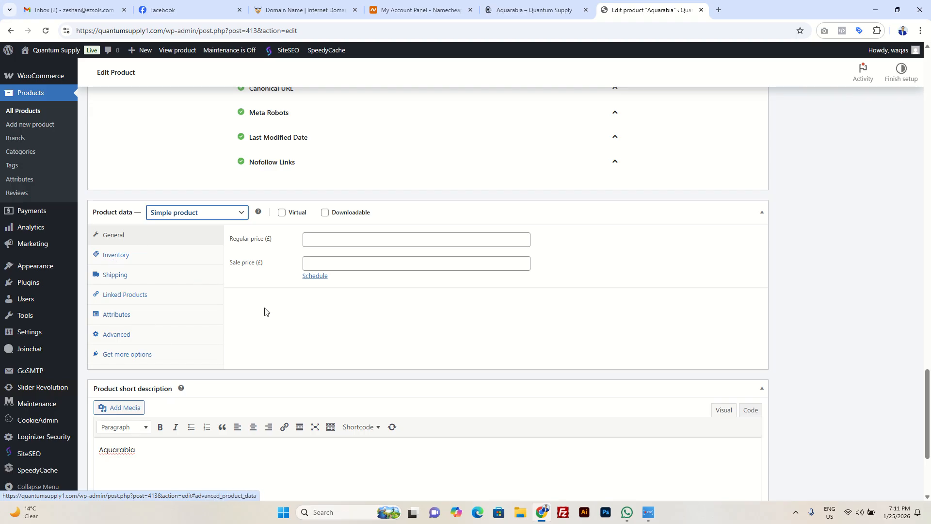
left_click(209, 212)
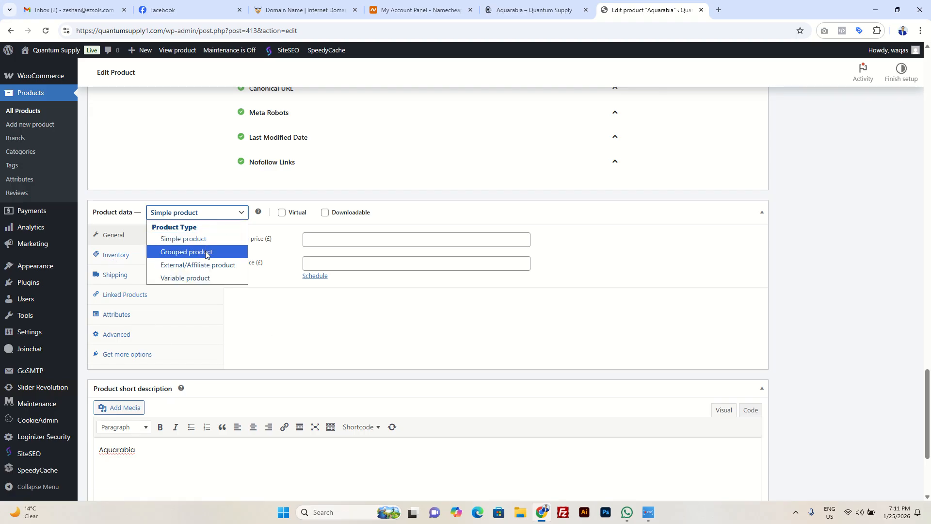
left_click(206, 250)
left_click(238, 213)
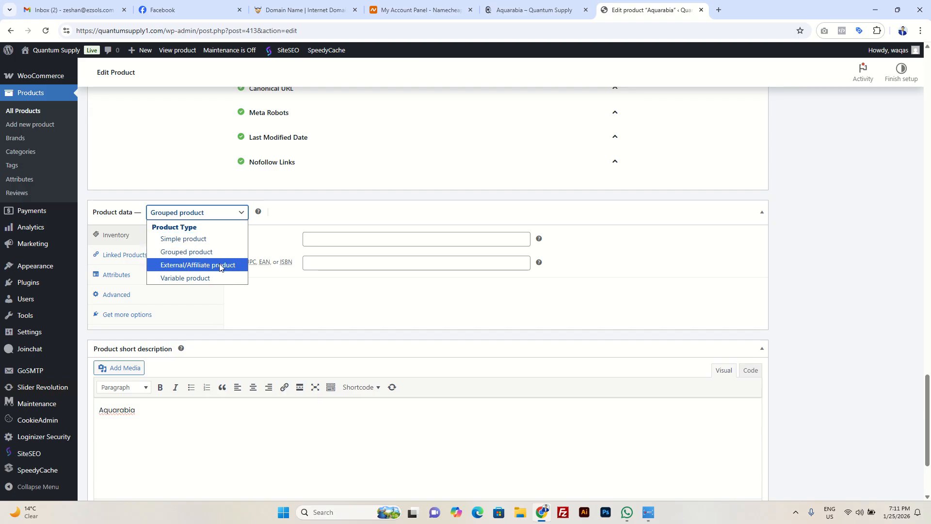
left_click(219, 265)
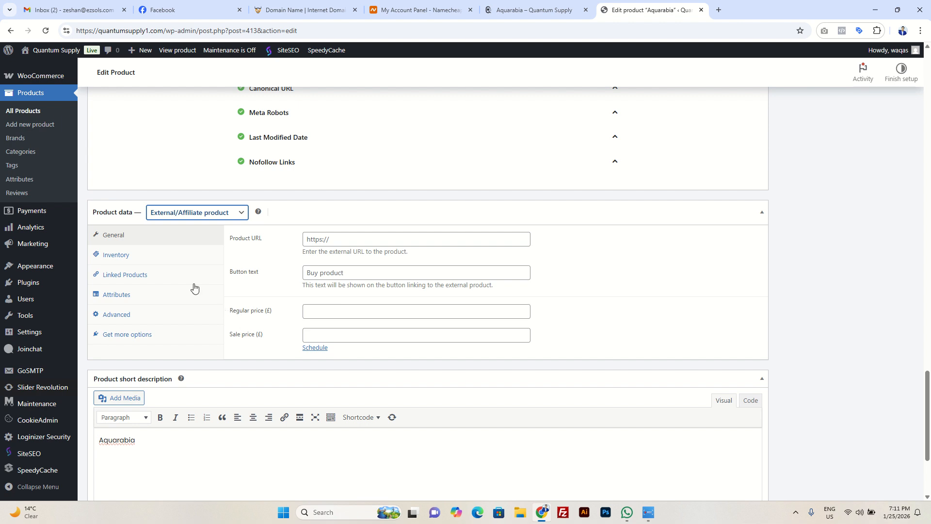
Step: Check the External/Affiliate type's product URL field, and switch Aquarabia's product type to Variable product
left_click(241, 217)
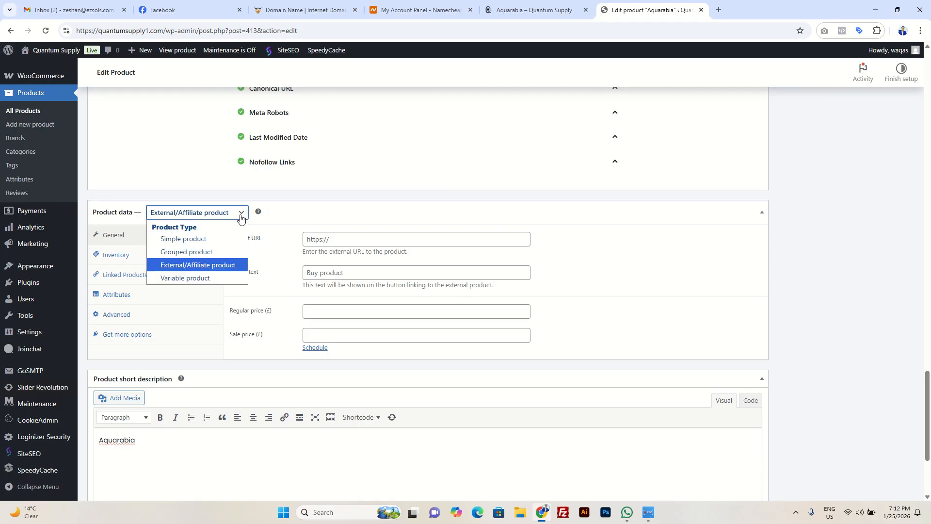
left_click(219, 269)
left_click(340, 241)
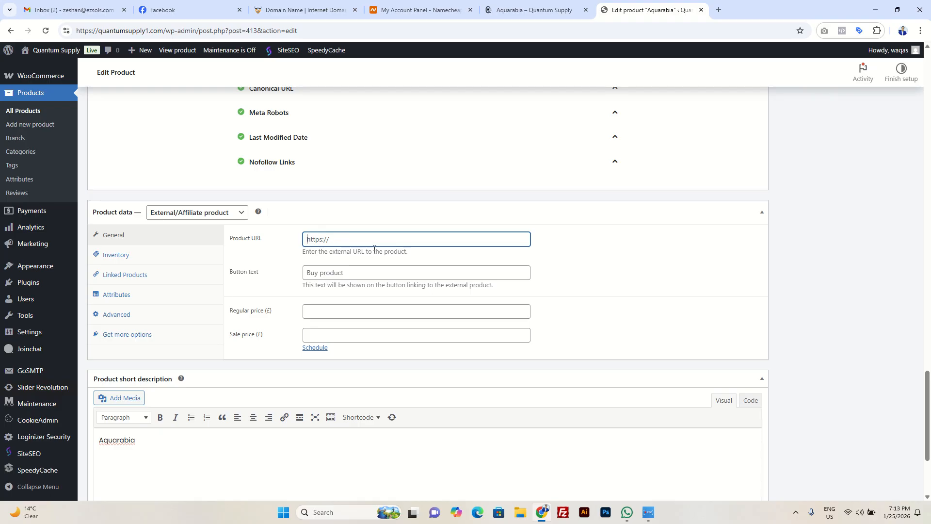
left_click(233, 217)
key("Escape")
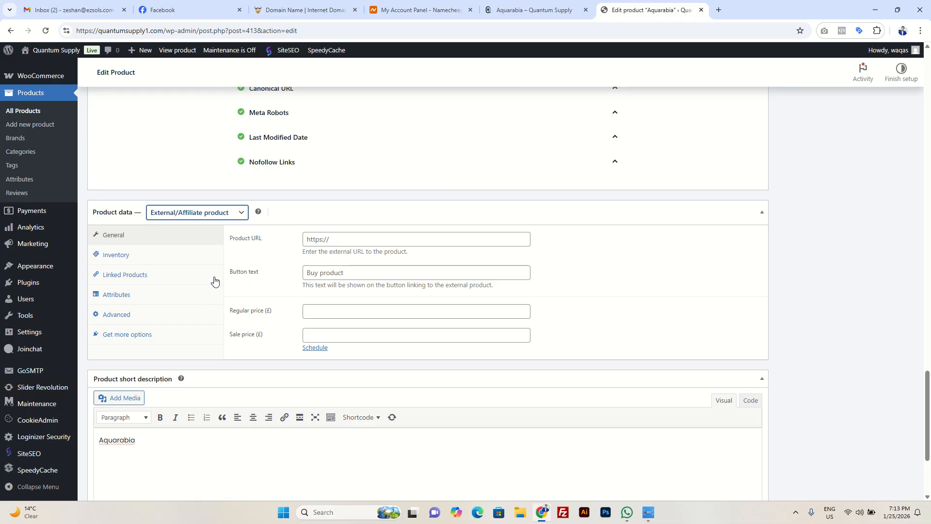
left_click(221, 388)
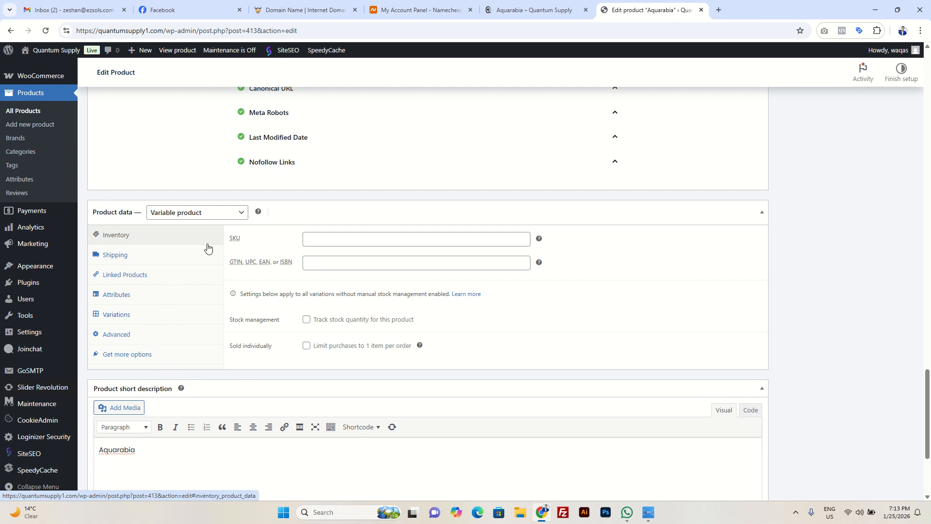
Step: Set Aquarabia's type to Simple product with a regular price of £100 and a sale price of £90
left_click(196, 212)
left_click(198, 239)
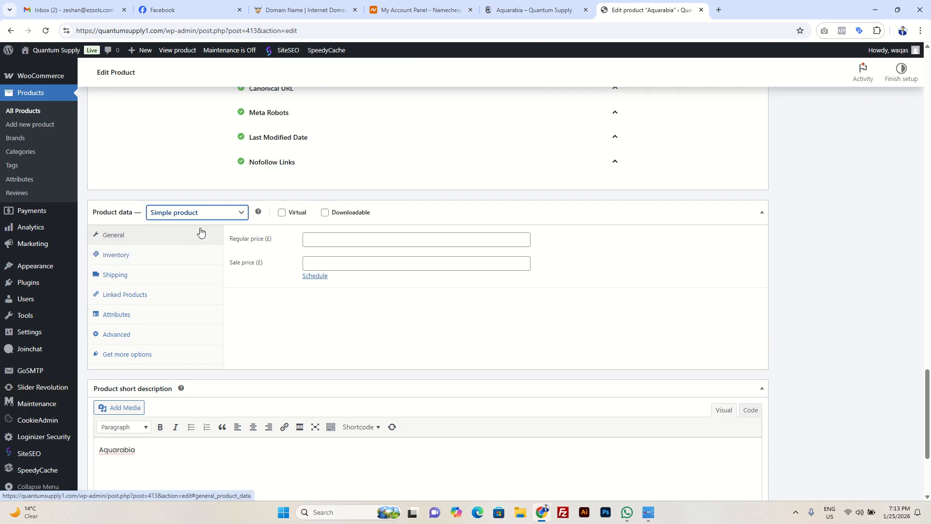
left_click(317, 240)
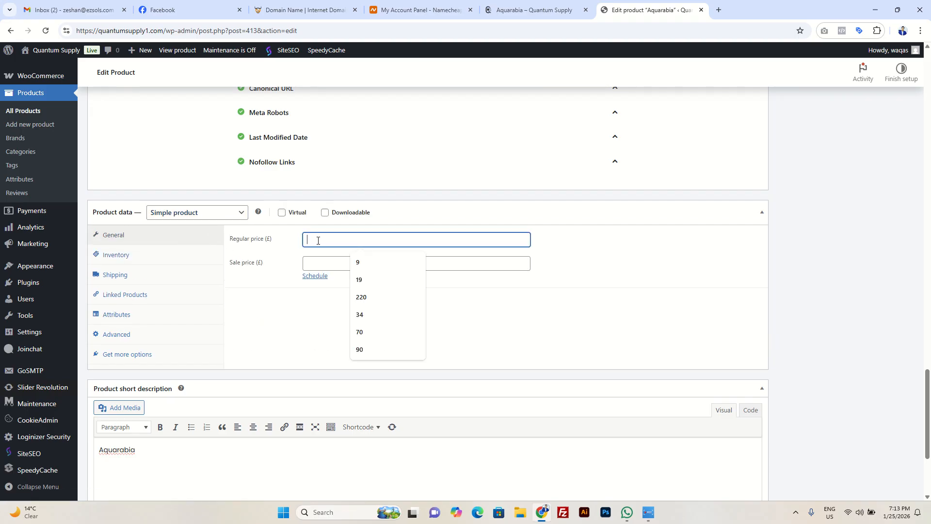
left_click(322, 262)
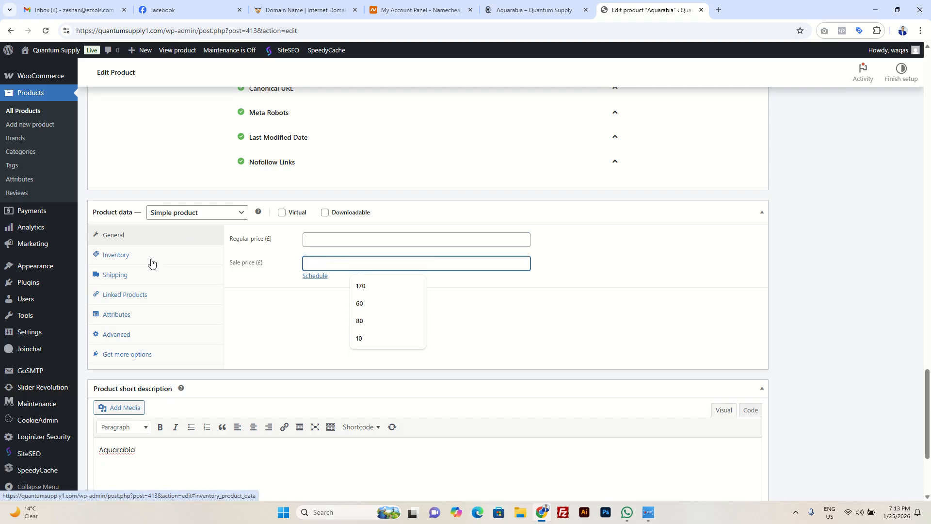
left_click(342, 238)
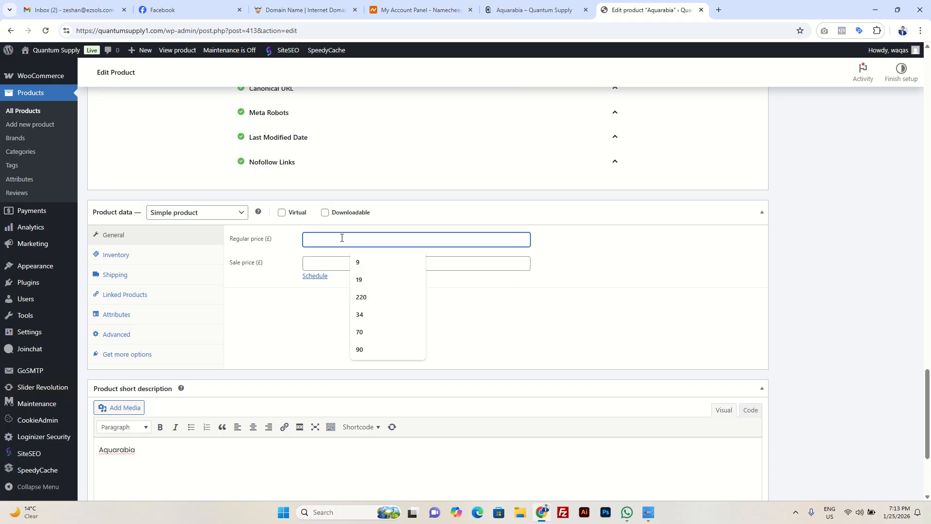
type("100")
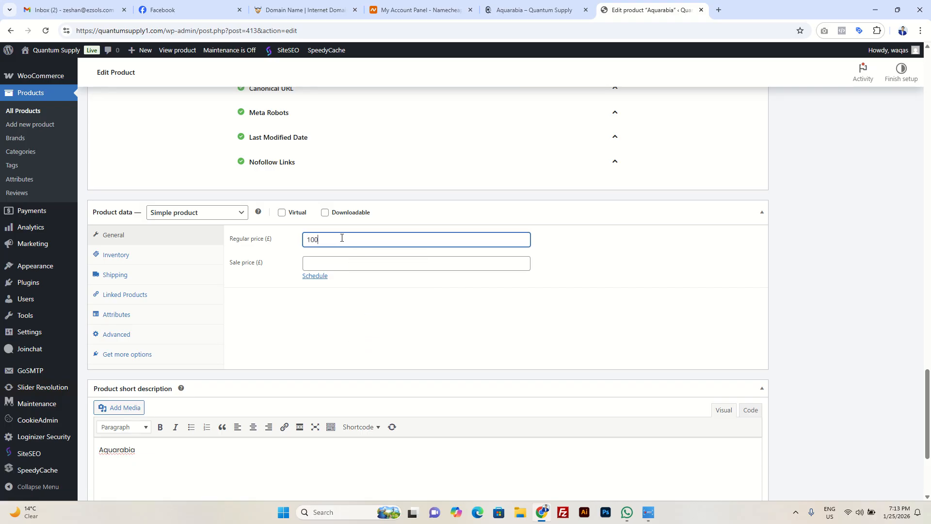
left_click(343, 264)
type("90")
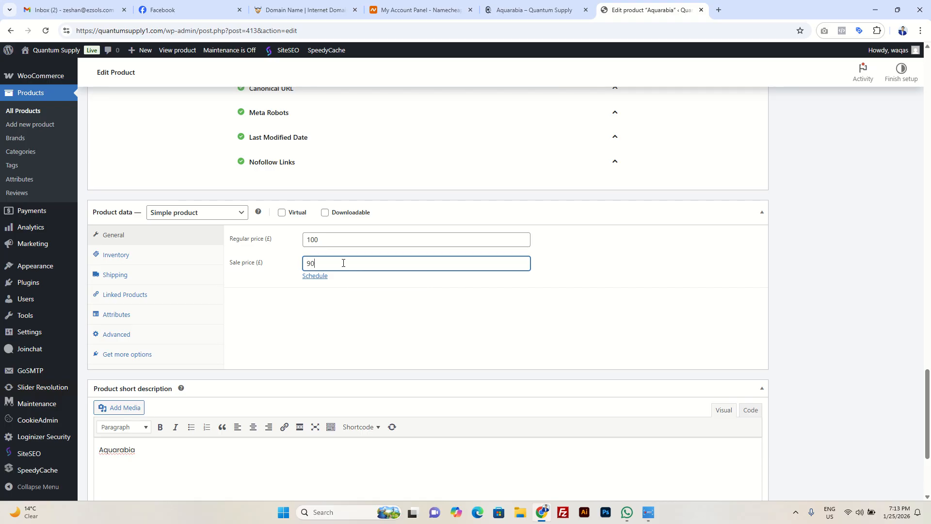
Step: Update Aquarabia and check its regular and sale prices on the refreshed storefront page
scroll(388, 269, "up", 20)
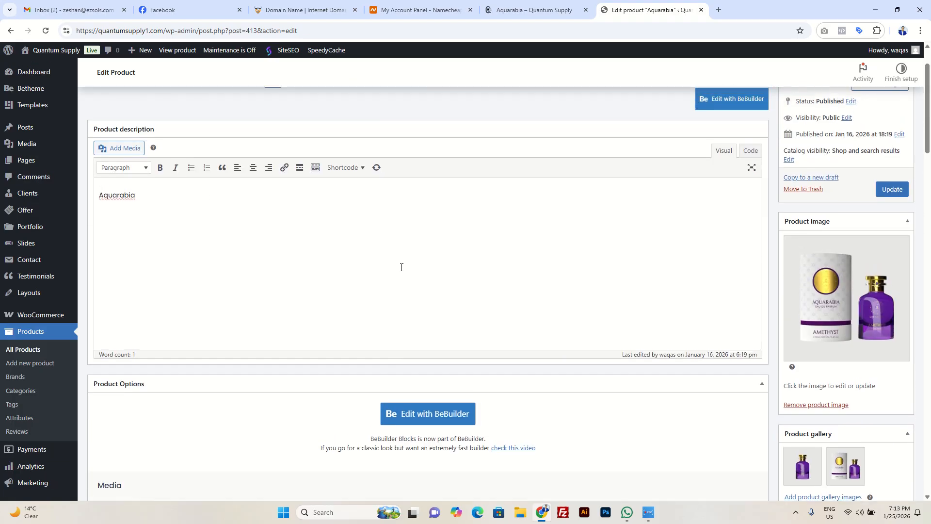
left_click(893, 254)
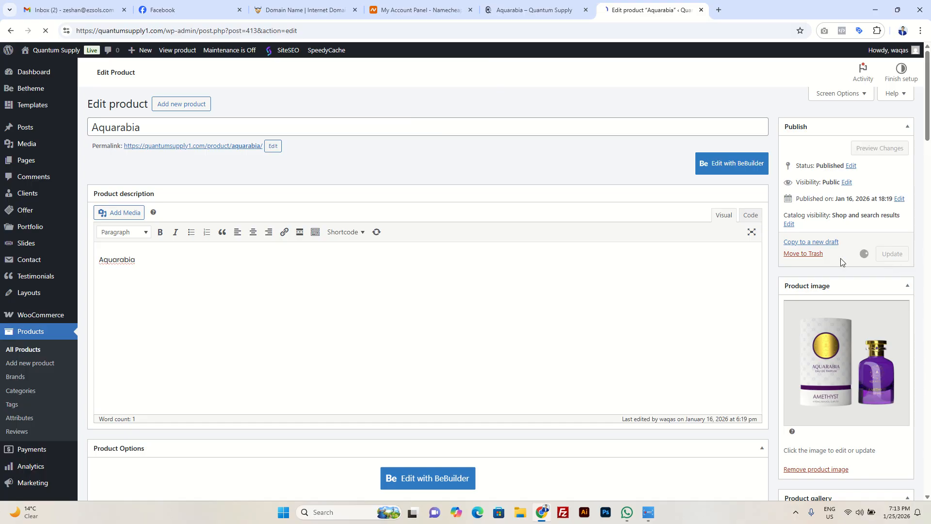
left_click(533, 6)
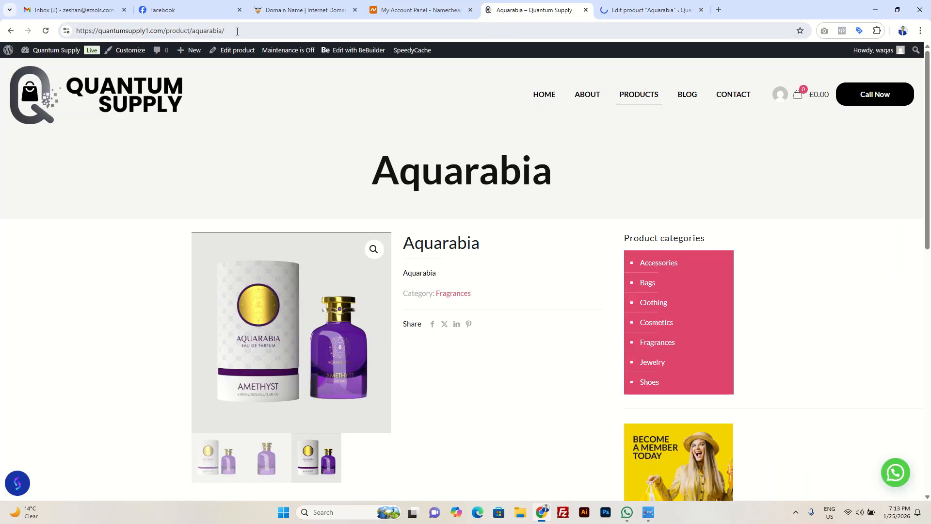
left_click(46, 32)
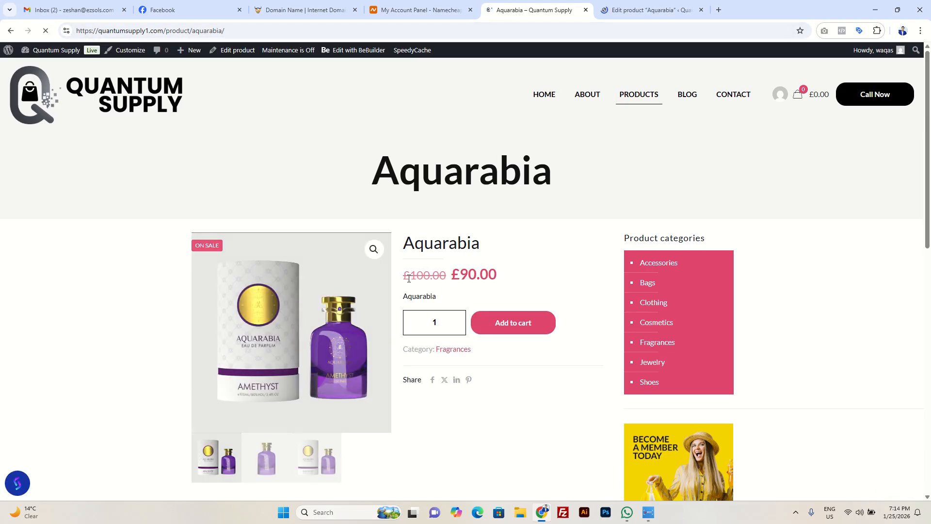
left_click_drag(404, 275, 501, 270)
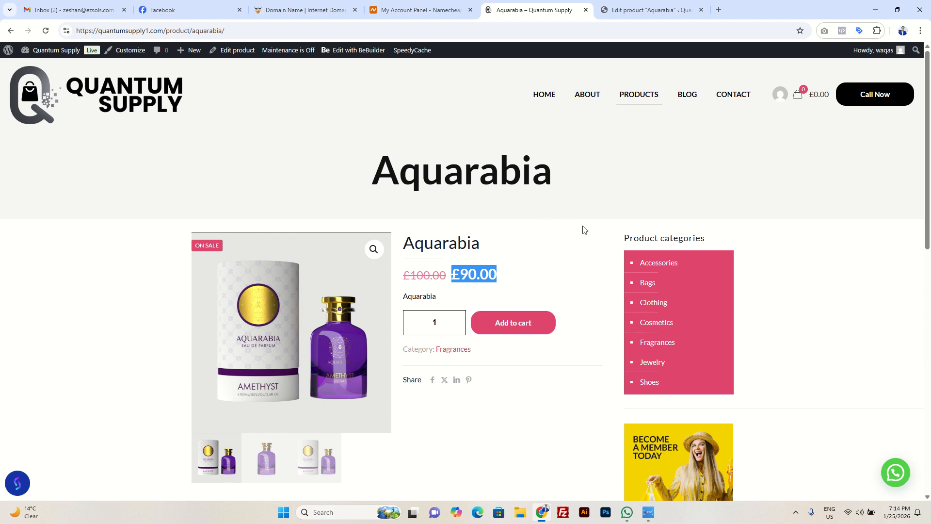
Step: Return to Aquarabia's product data in the editor and show the sale price schedule date fields
left_click(650, 9)
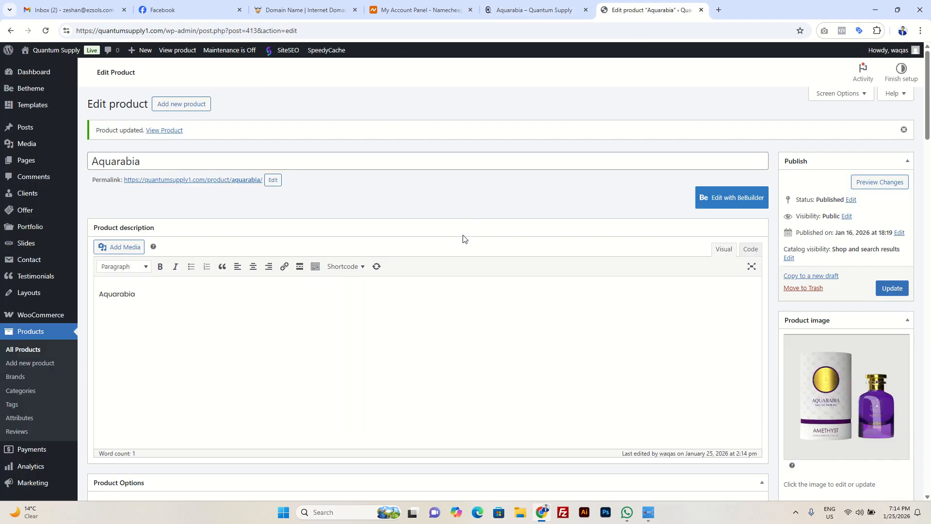
scroll(392, 267, "down", 10)
scroll(392, 267, "down", 15)
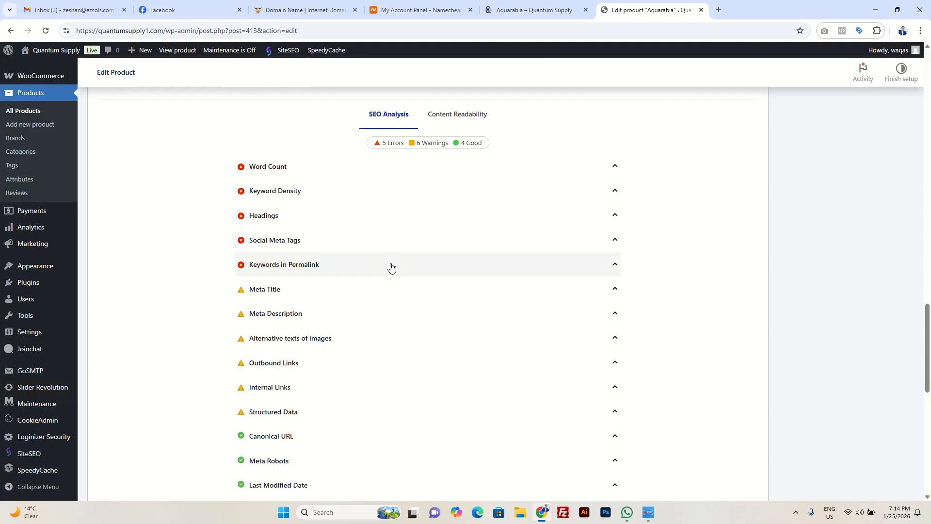
scroll(392, 266, "down", 11)
scroll(391, 260, "up", 2)
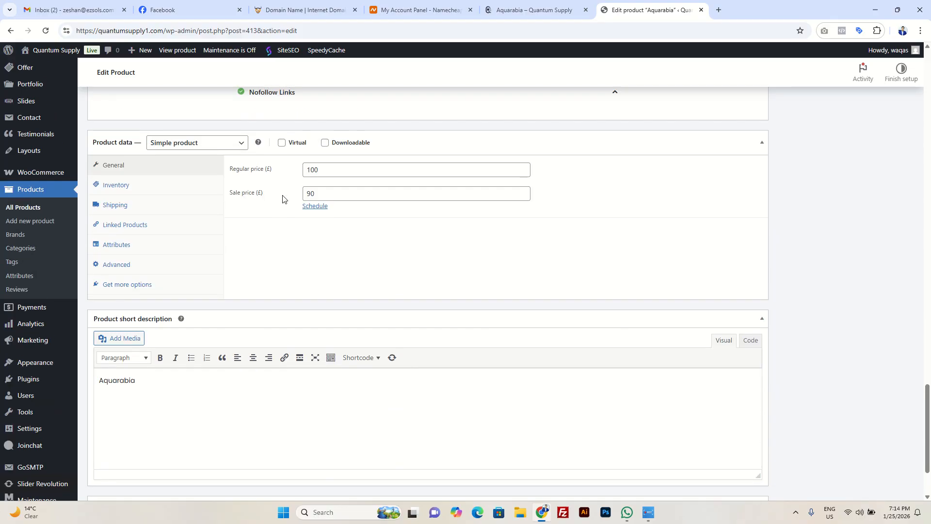
left_click(315, 208)
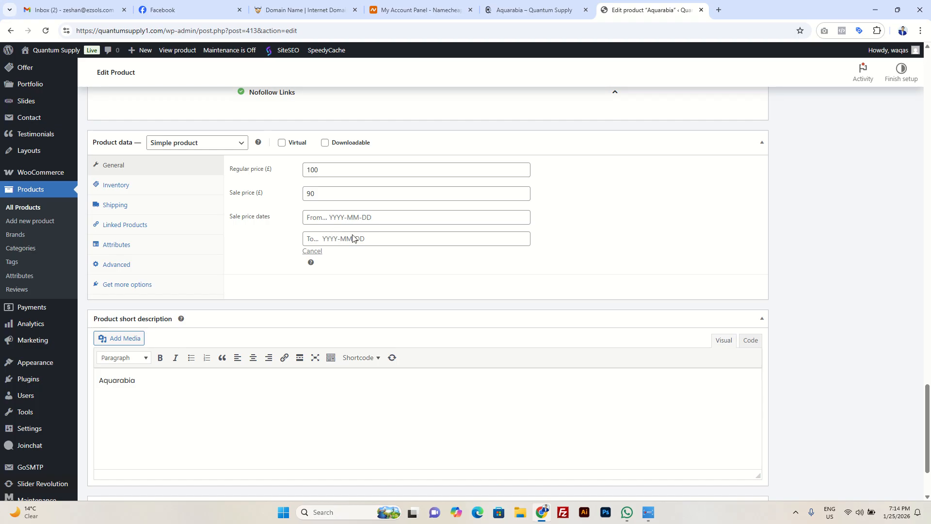
Step: Review Aquarabia's inventory settings, and its shipping settings including the available shipping classes
left_click(138, 190)
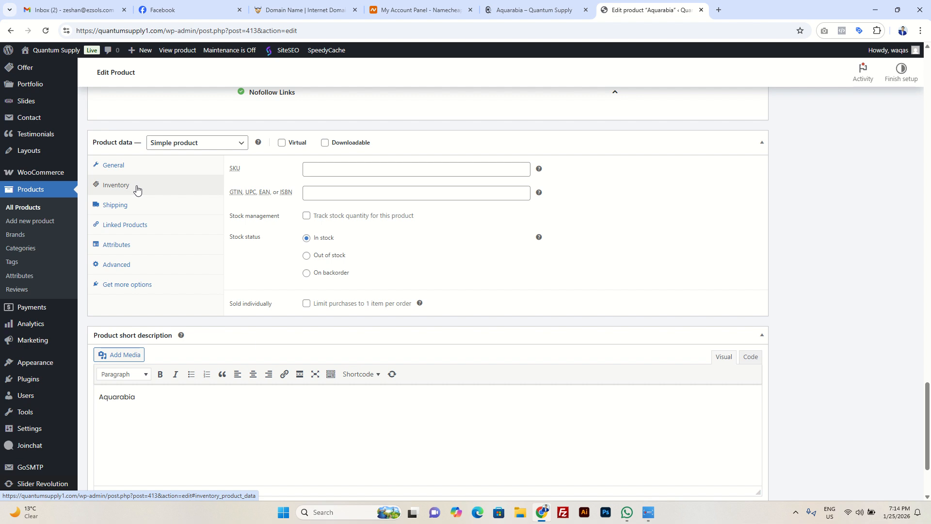
left_click(145, 210)
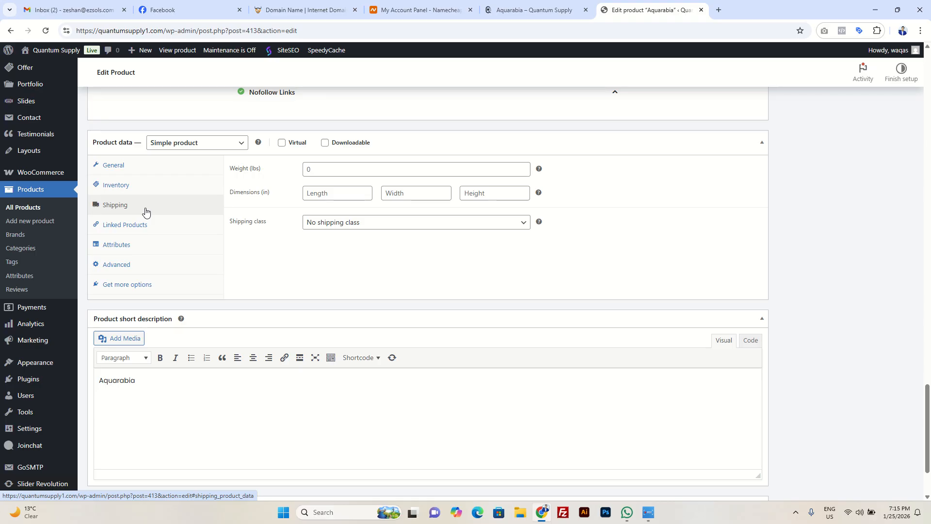
left_click(350, 226)
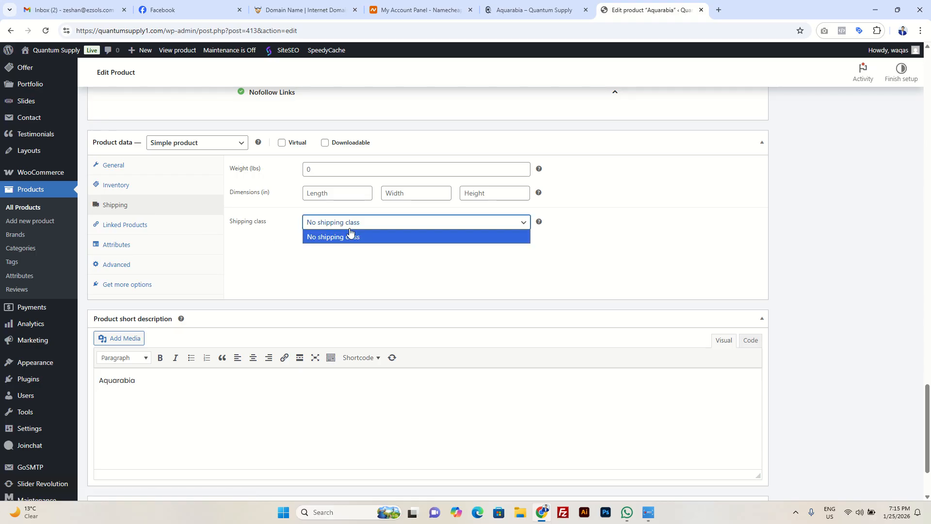
left_click(379, 235)
left_click(376, 227)
left_click(379, 229)
Step: Add 360 Degree - BLU as an upsell in Aquarabia's linked products, and open the cross-sells search
left_click(169, 226)
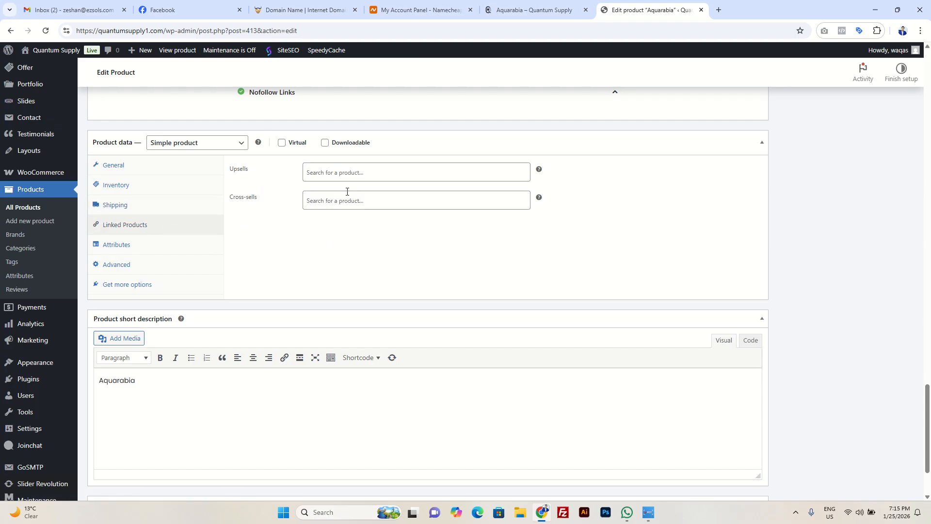
left_click(353, 172)
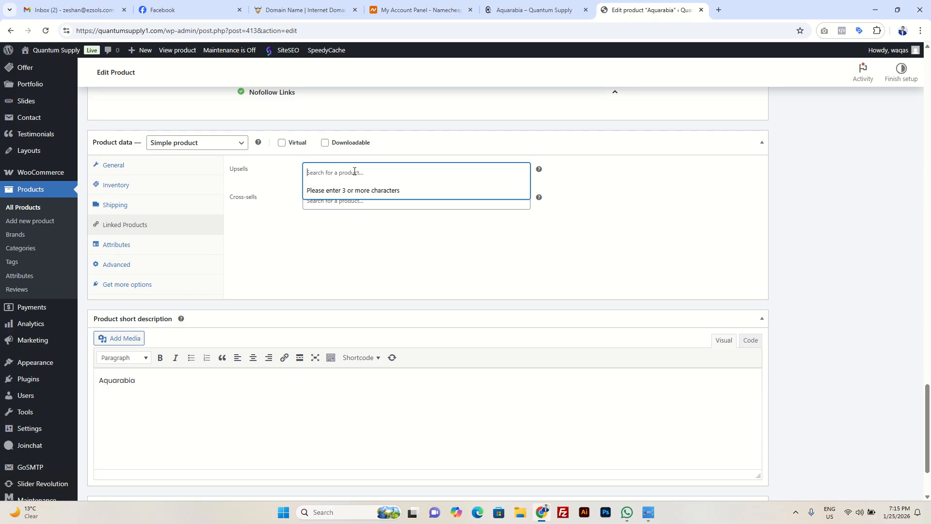
type("360")
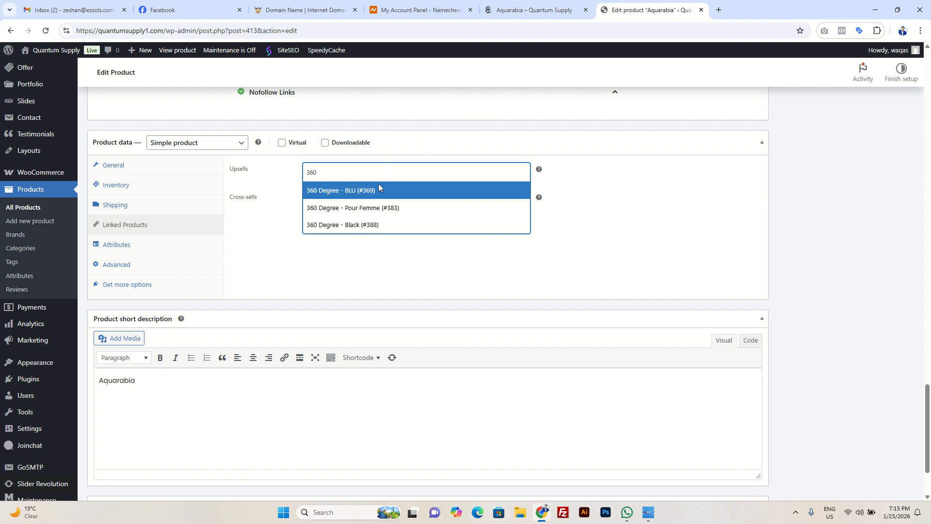
left_click(371, 193)
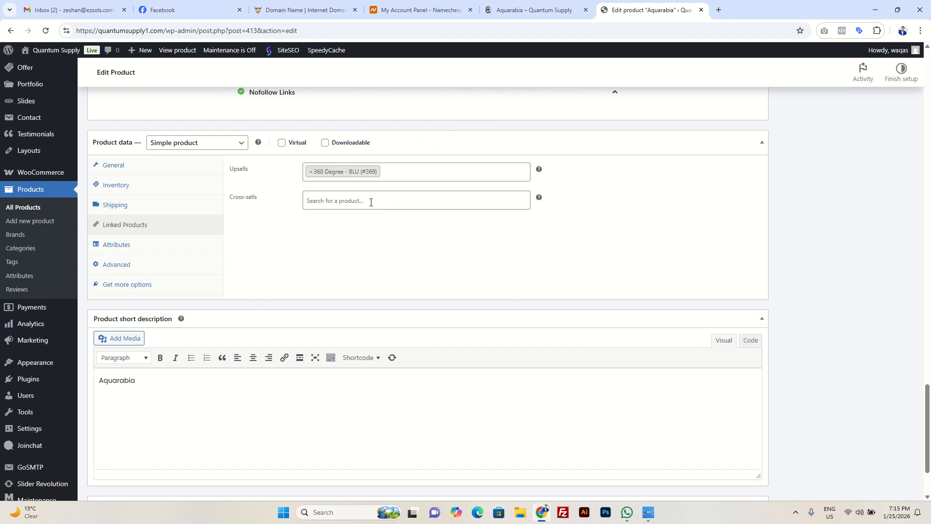
left_click(371, 202)
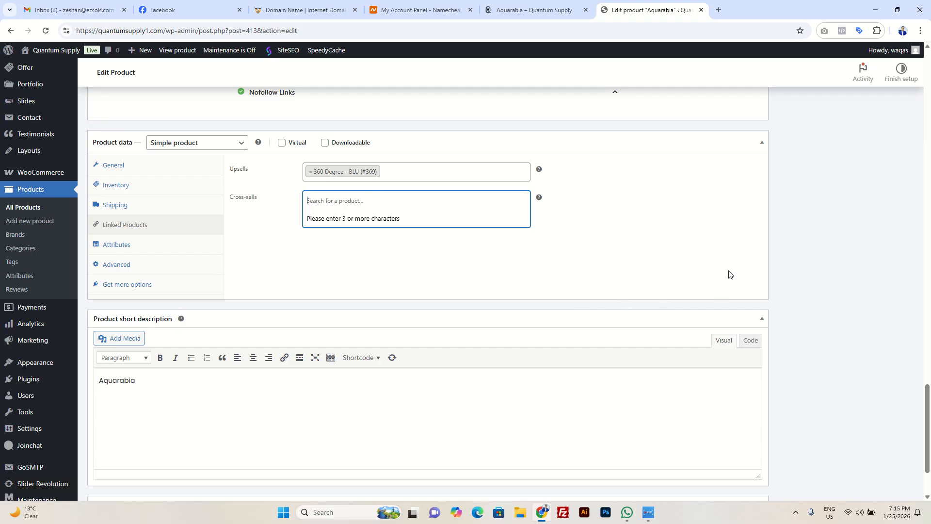
Step: Update Aquarabia with its linked product and check the reloaded storefront page down to the related products
left_click_drag(927, 416, 925, 79)
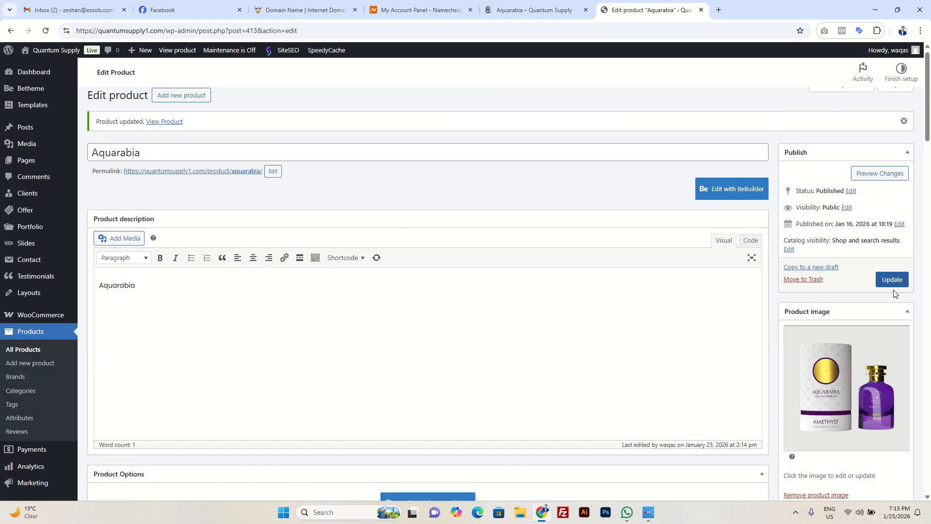
left_click(894, 284)
left_click(546, 5)
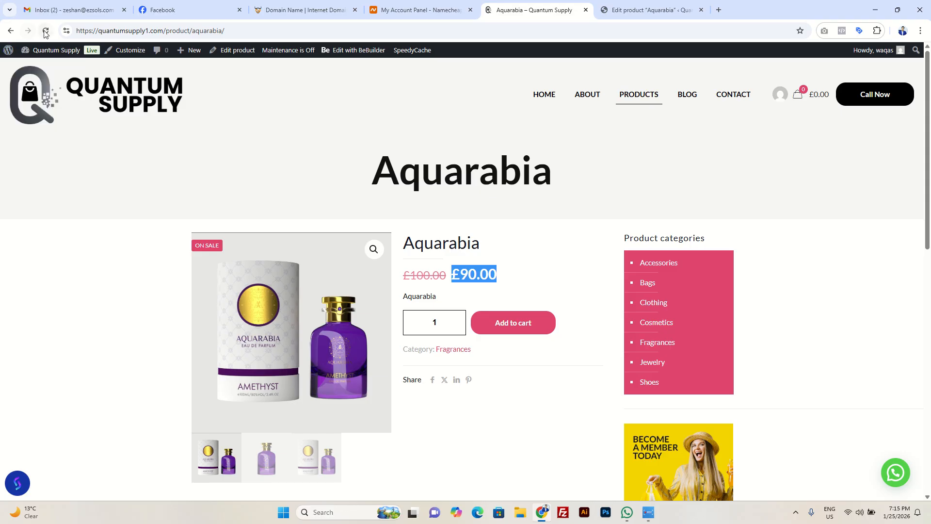
left_click(58, 51)
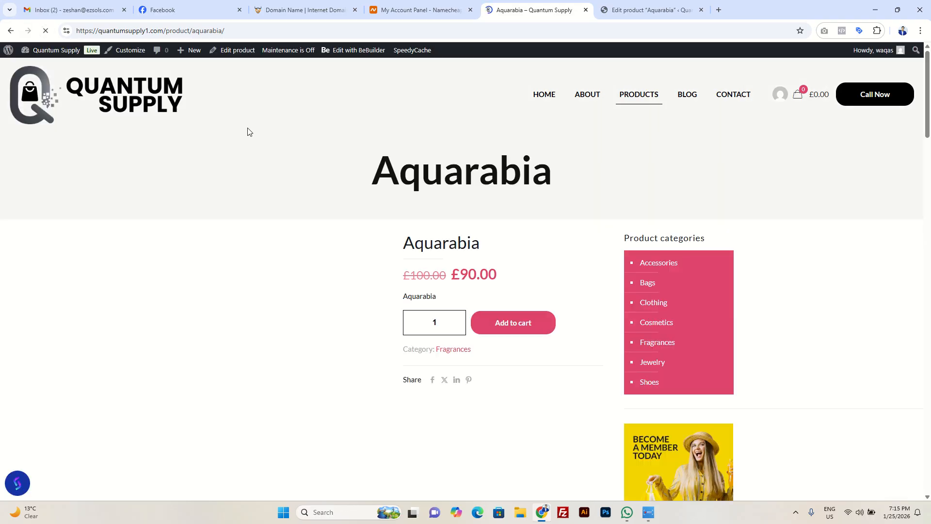
scroll(268, 169, "down", 7)
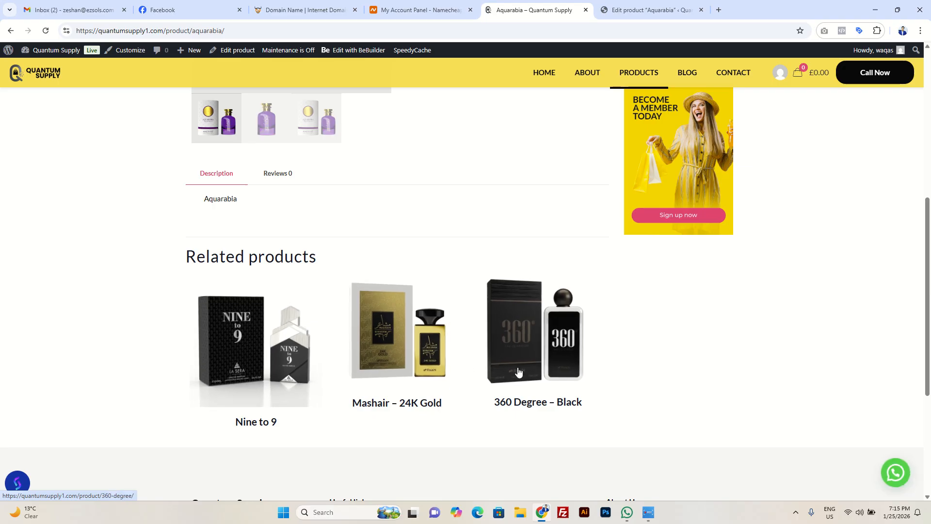
Step: Finish viewing Aquarabia's related products on the storefront, then return to its editor and remove 360 Degree - BLU from the upsells
scroll(518, 372, "down", 2)
scroll(468, 322, "down", 3)
scroll(466, 318, "up", 7)
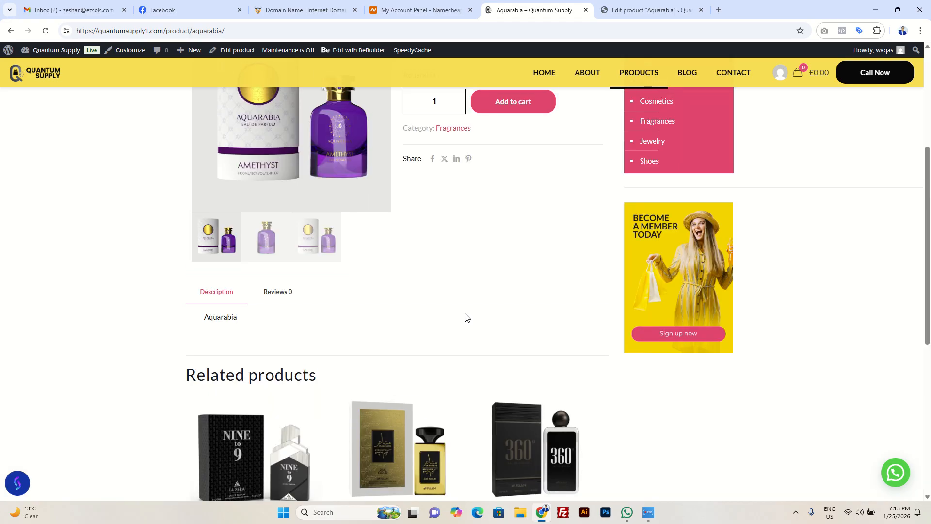
scroll(466, 313, "up", 4)
key("ctrl+Tab")
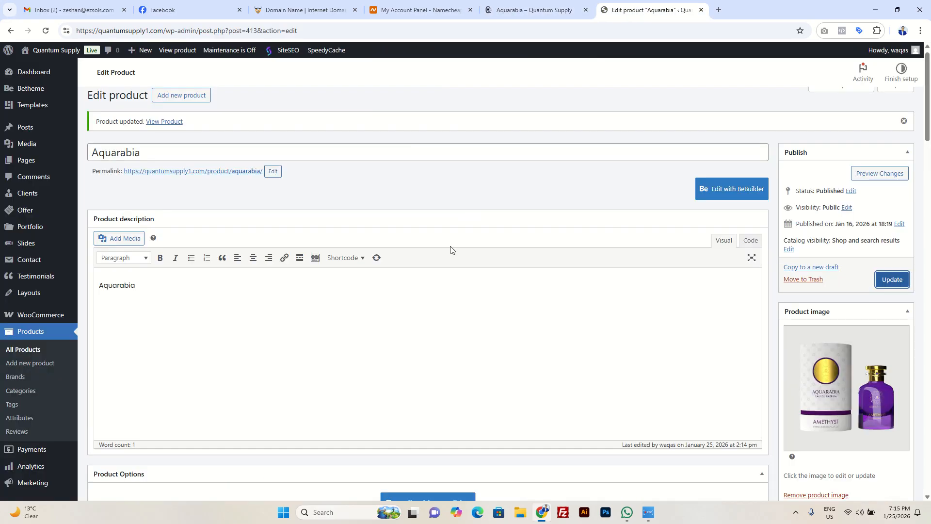
scroll(447, 279, "down", 20)
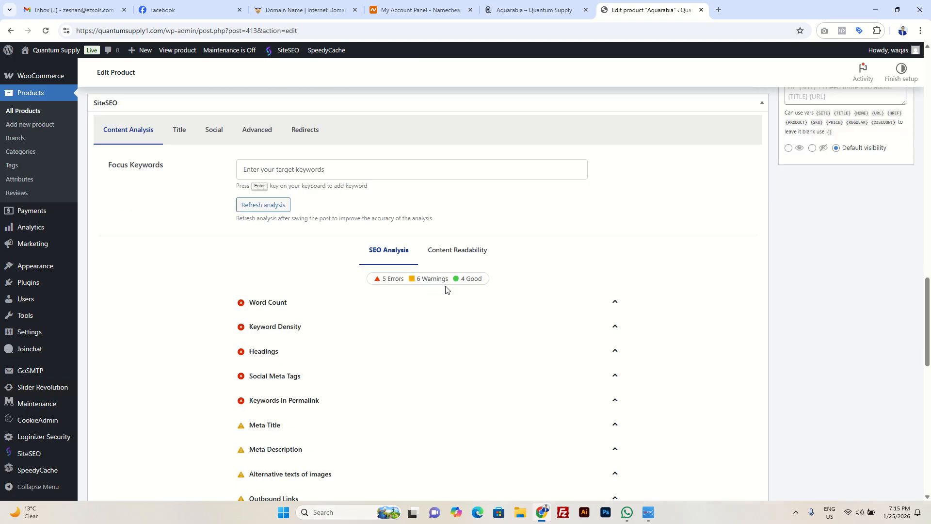
scroll(447, 290, "down", 10)
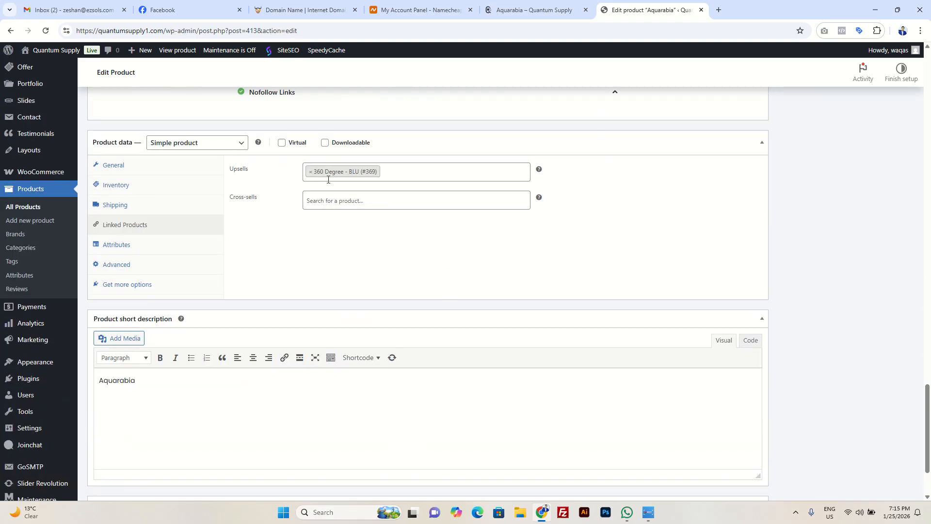
left_click(310, 174)
Step: Show Aquarabia's attribute settings and open the store-wide product Attributes page in a separate tab
left_click(161, 245)
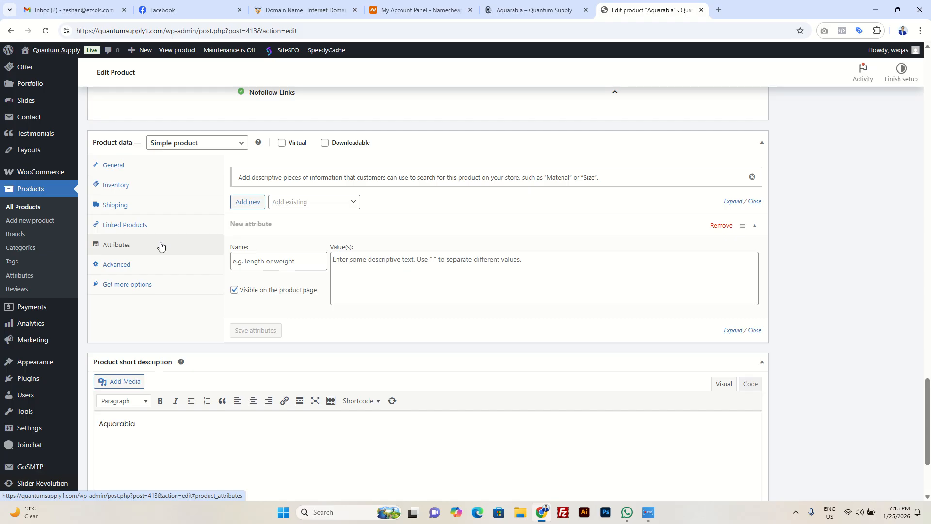
right_click(19, 279)
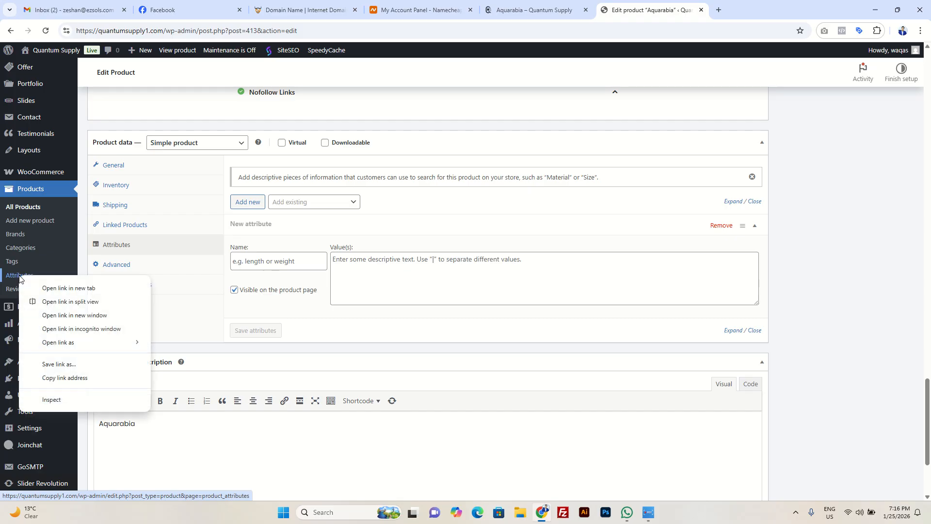
left_click(61, 289)
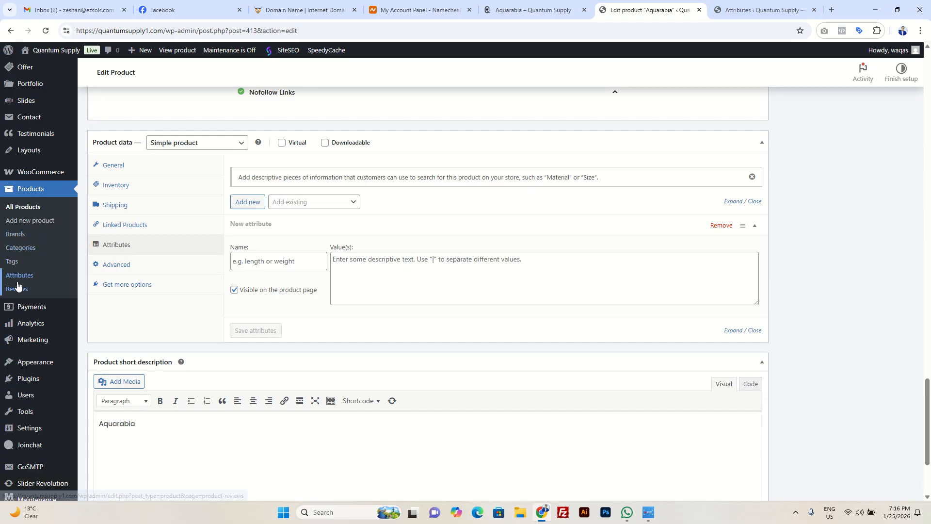
left_click(744, 10)
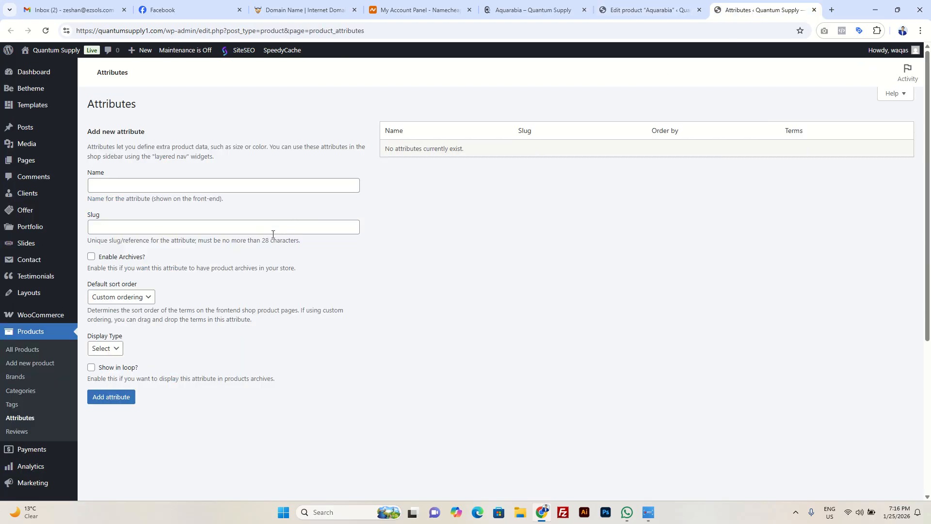
left_click(639, 12)
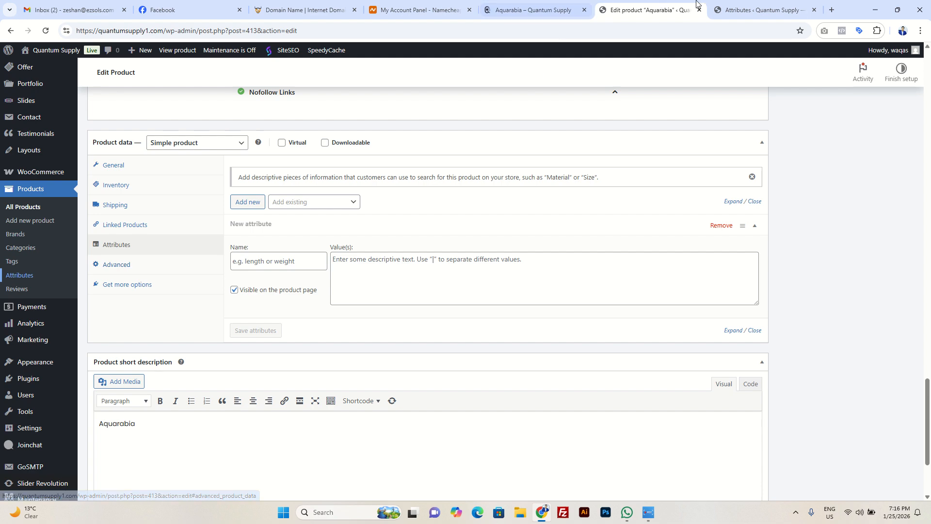
left_click(767, 14)
Step: Add a product attribute named Color with the display type Color
left_click(218, 184)
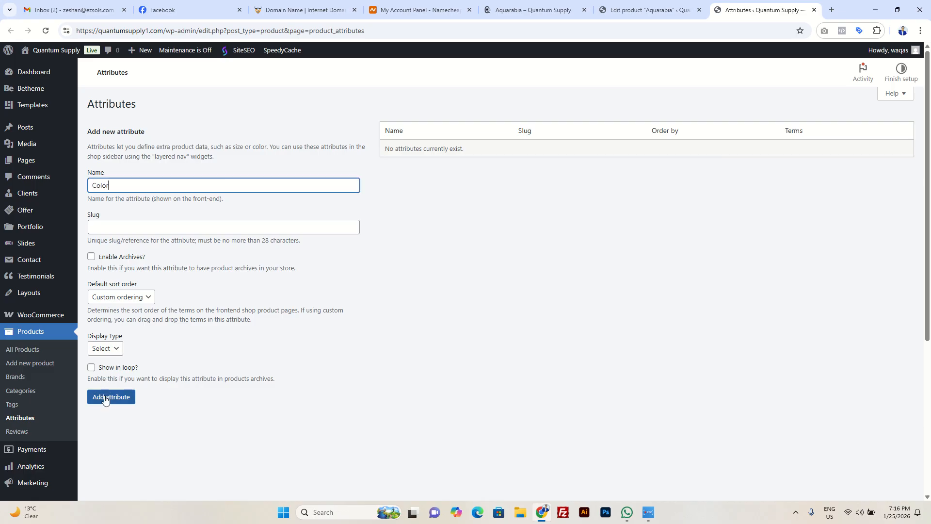
left_click(113, 350)
left_click(101, 389)
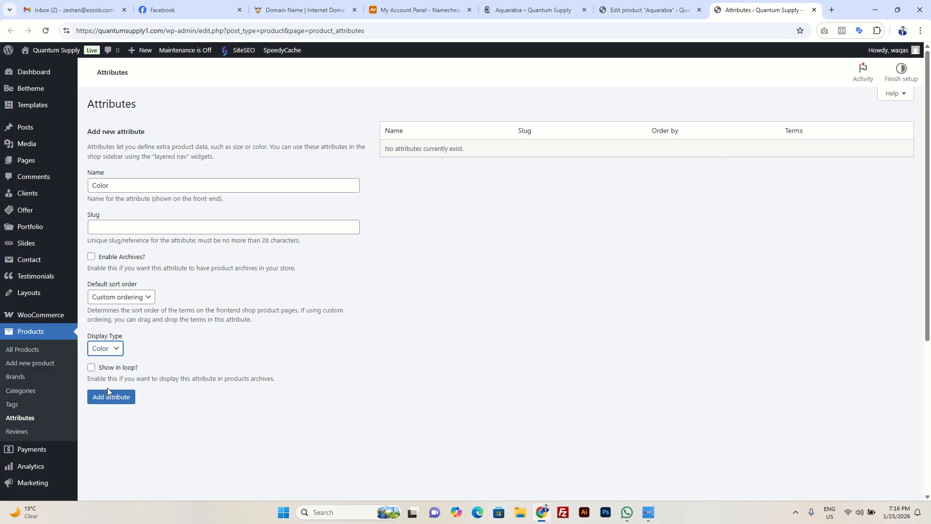
left_click(120, 398)
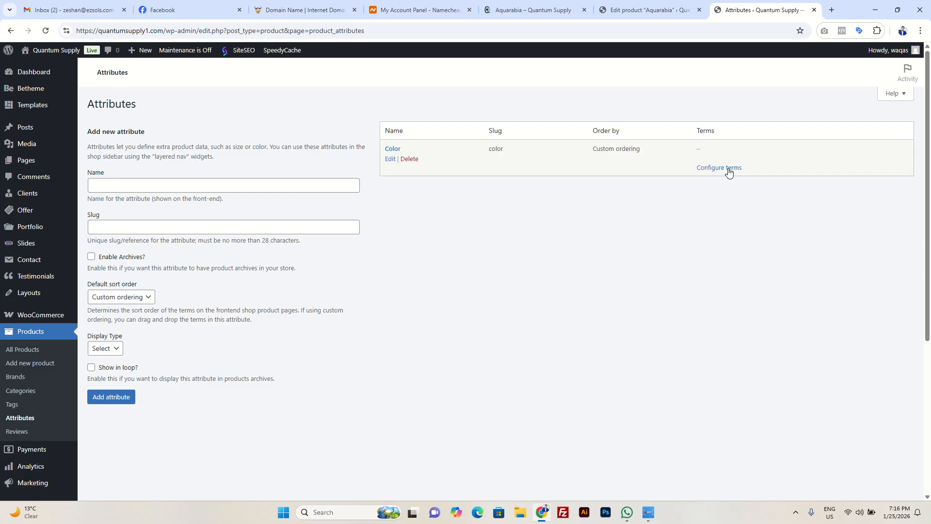
Step: Open the Color attribute's terms and add the term Black with a black swatch
left_click(728, 169)
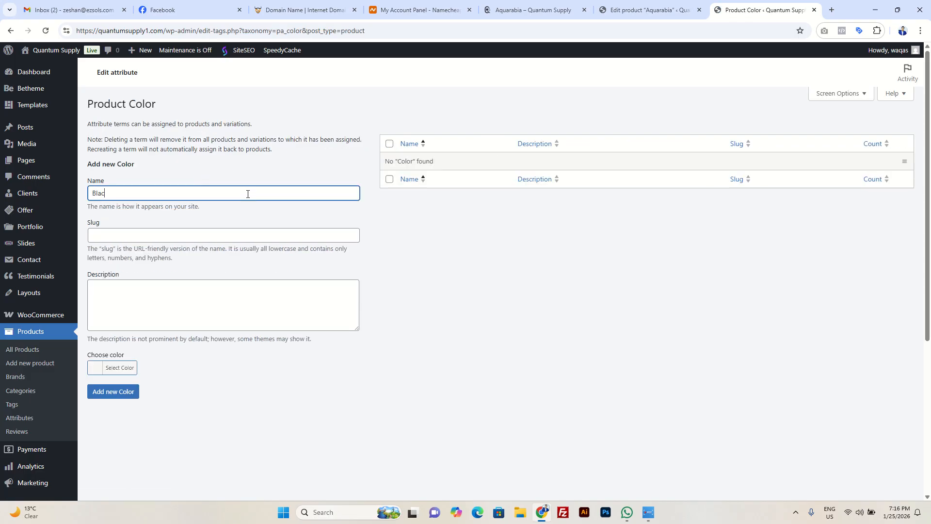
left_click(124, 367)
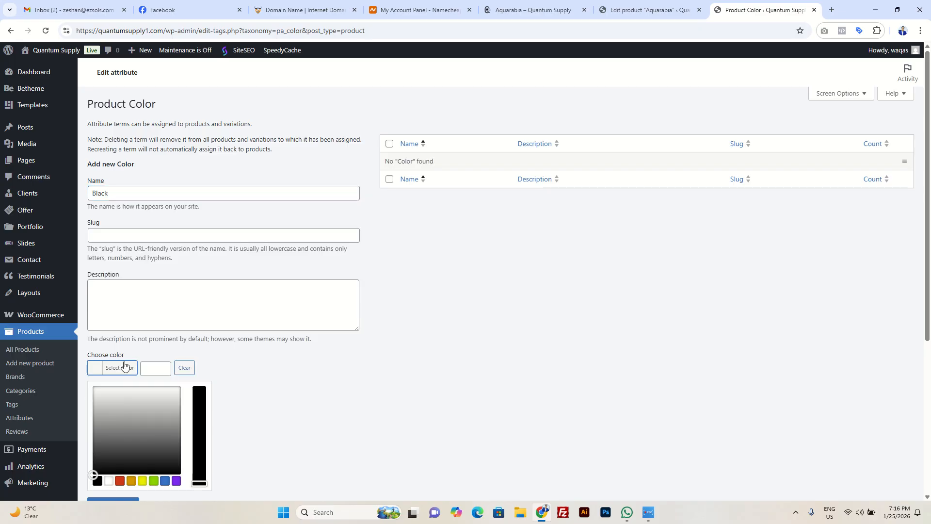
left_click(97, 480)
left_click(252, 403)
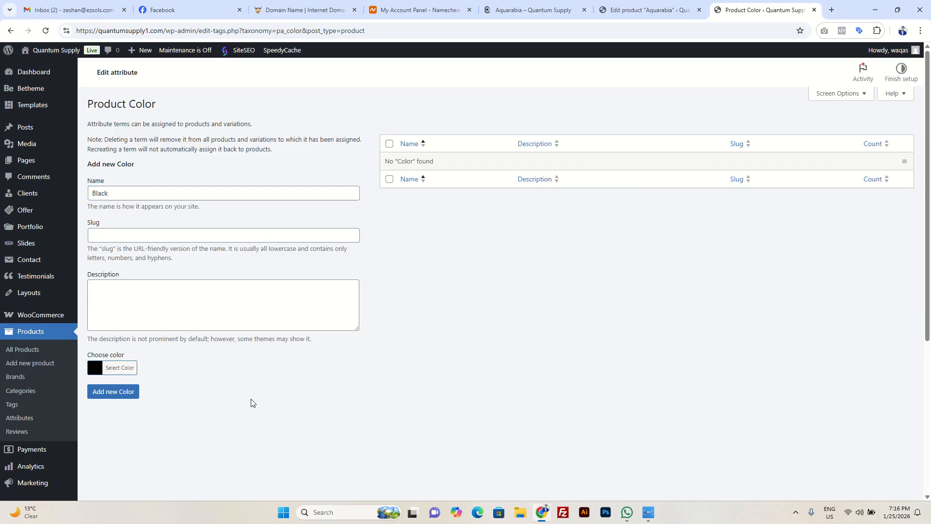
left_click(107, 393)
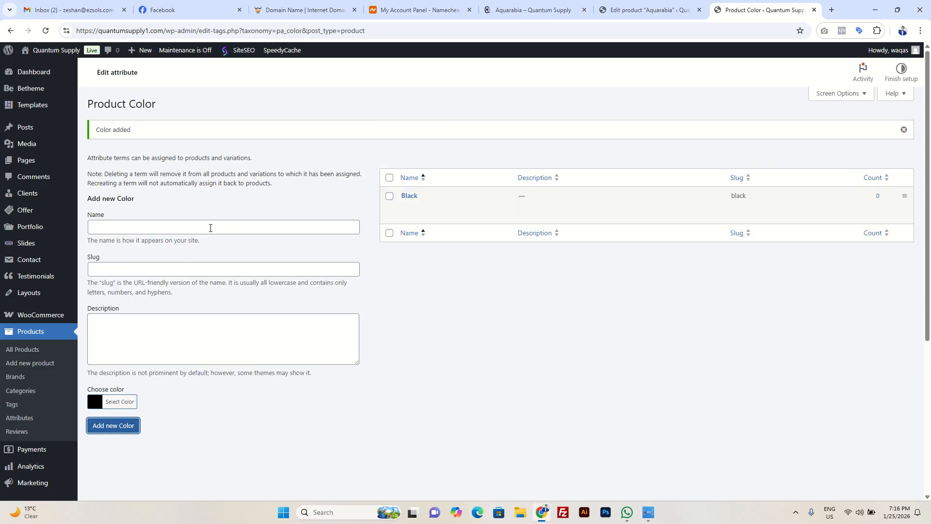
Step: Add the Color term White with the swatch #ffffff
left_click(212, 228)
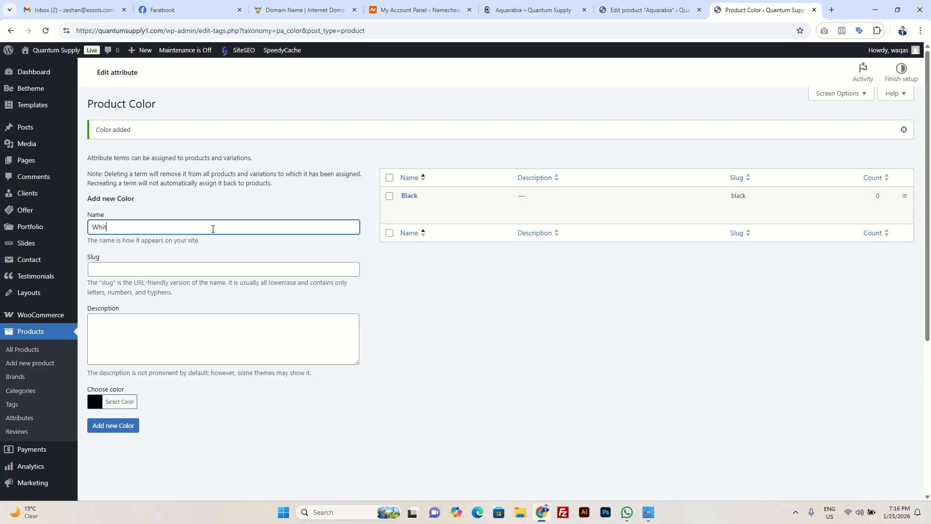
left_click(119, 402)
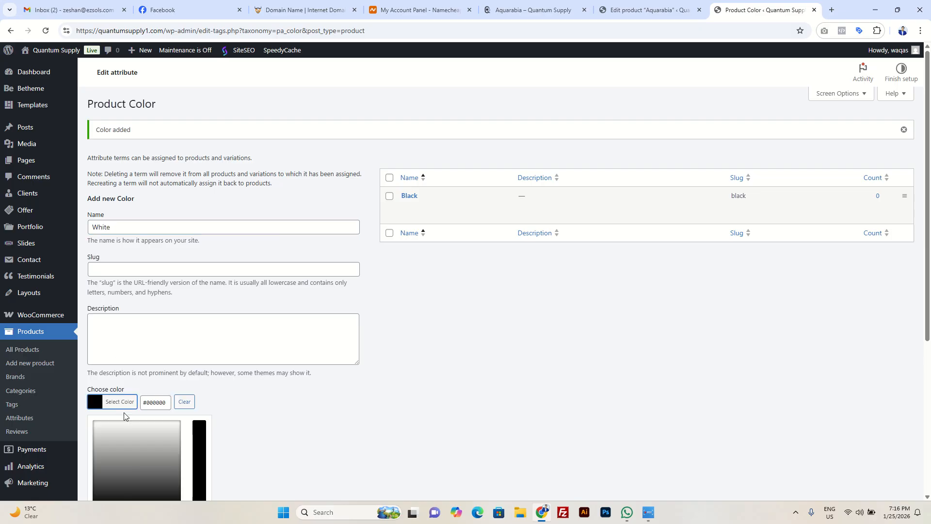
scroll(124, 412, "down", 2)
left_click(108, 418)
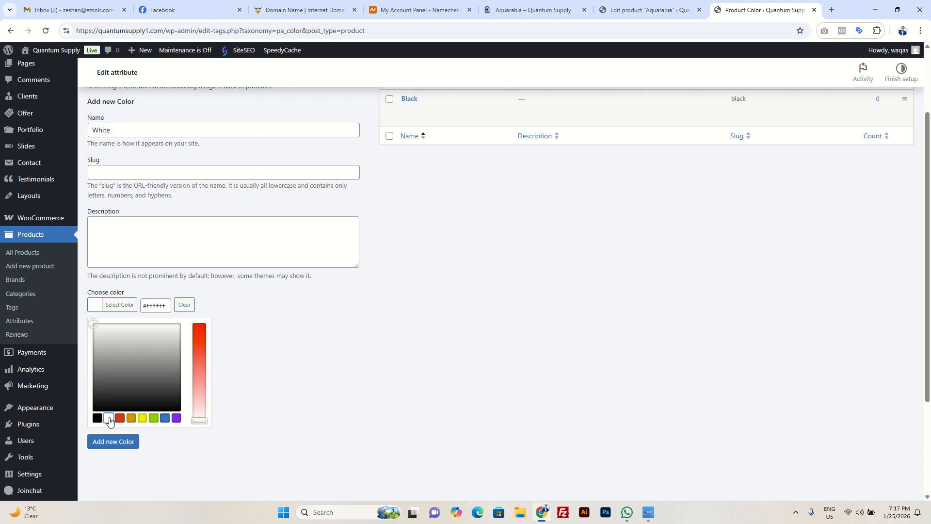
left_click(111, 444)
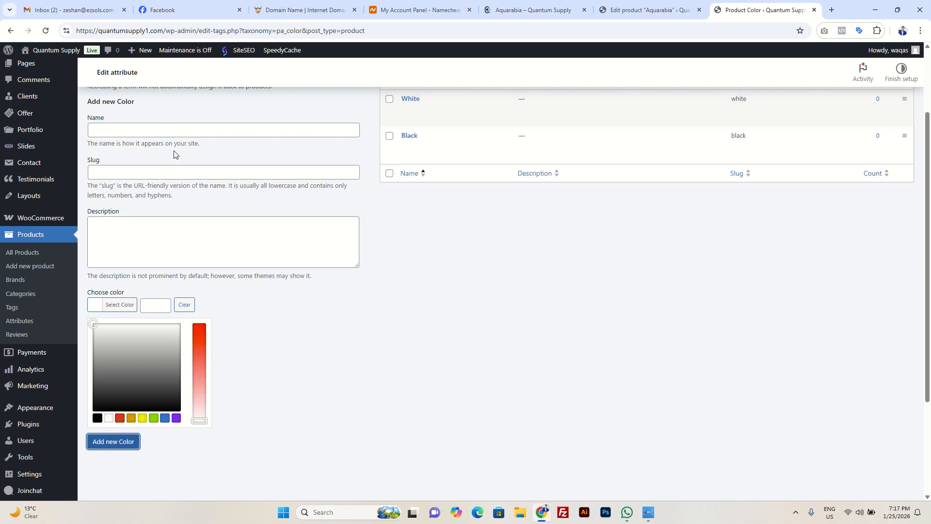
Step: Add the Color term Red with the swatch #dd3333
left_click(176, 129)
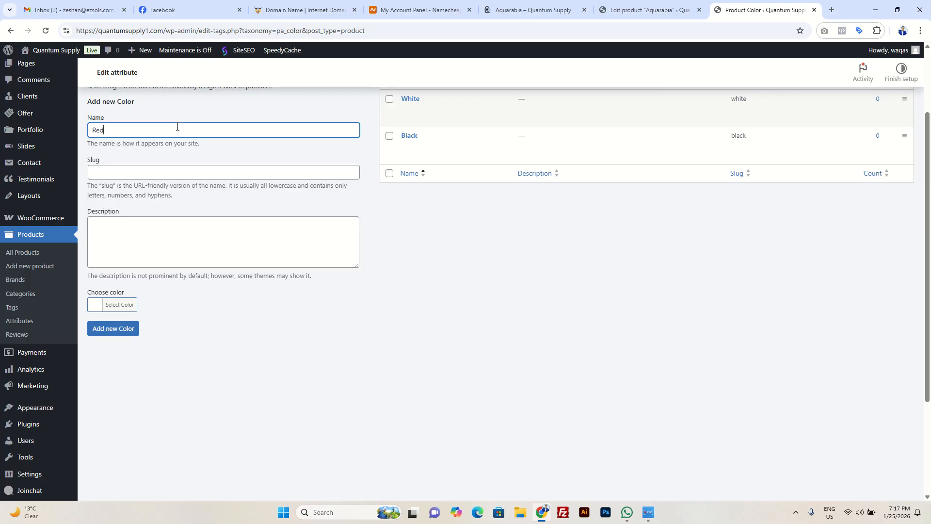
left_click(116, 306)
left_click(119, 418)
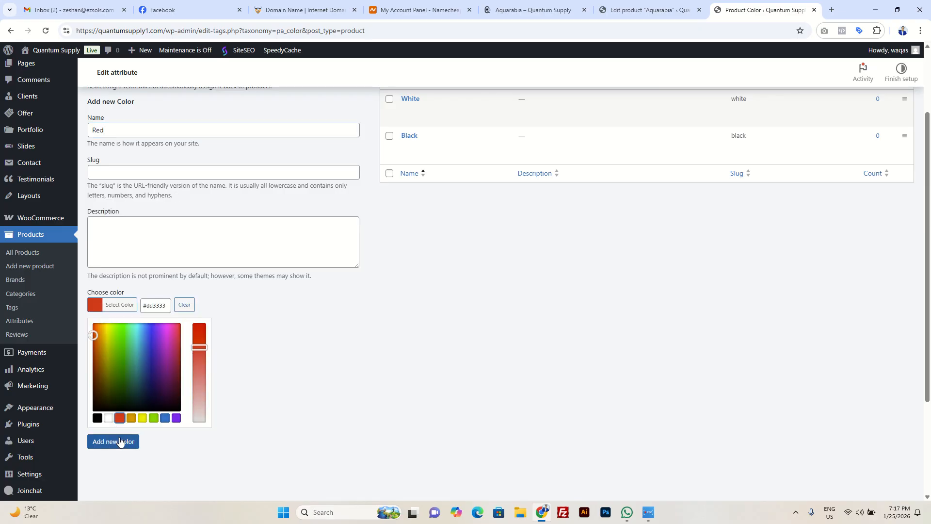
left_click(120, 442)
Step: Add the Color term Blue with the swatch #1e73be
left_click(200, 127)
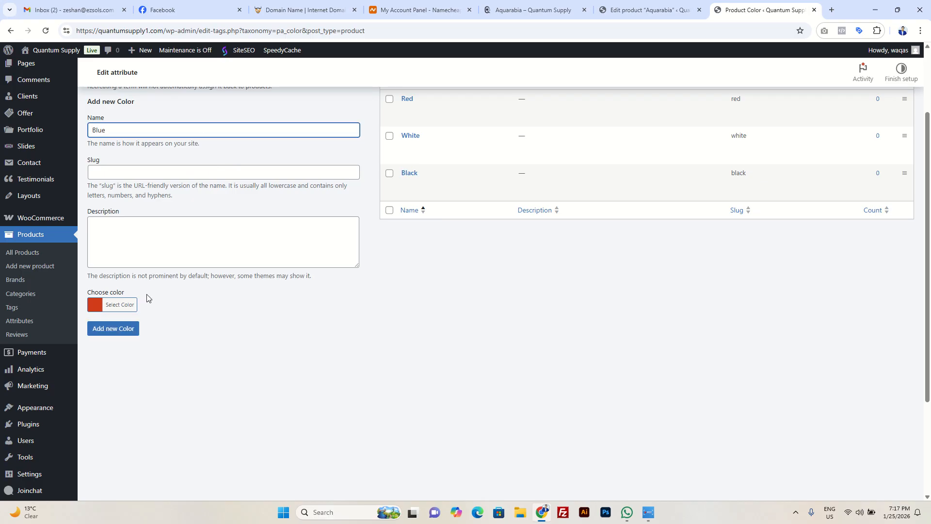
left_click(120, 305)
left_click(165, 418)
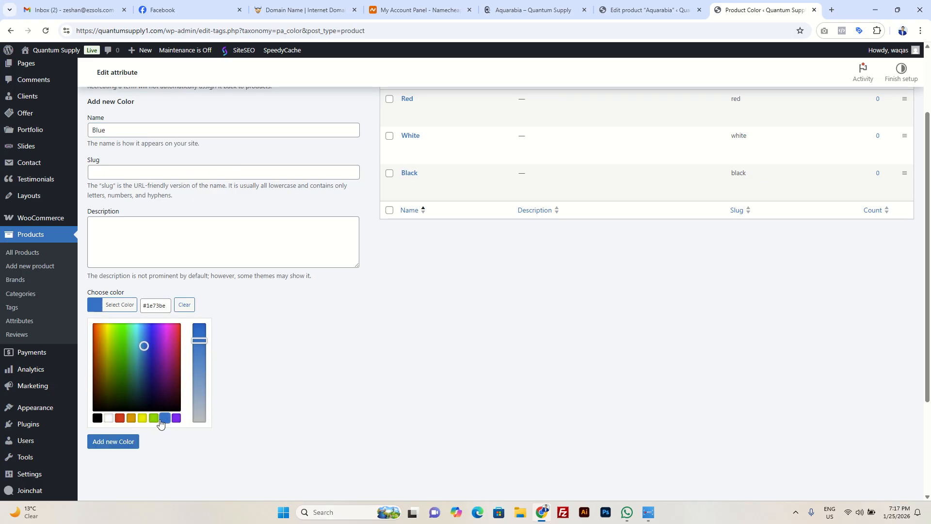
left_click(123, 442)
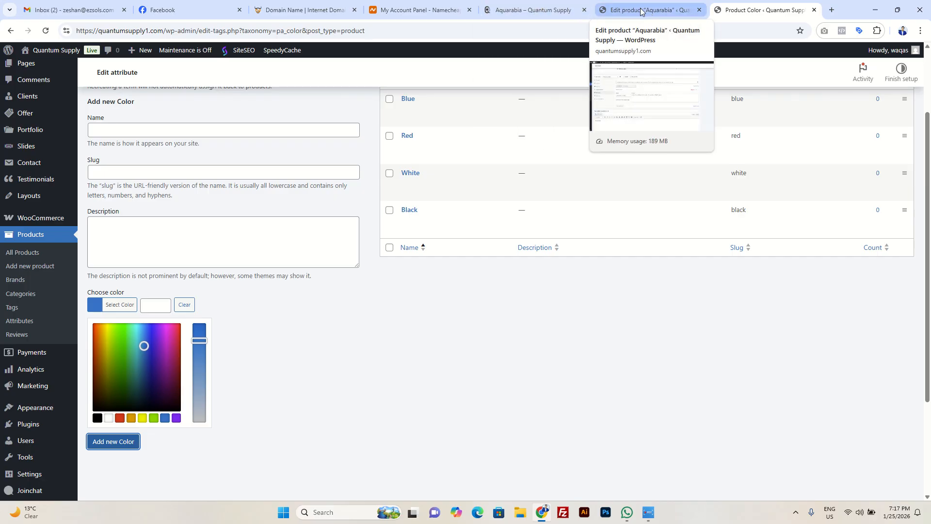
Step: Check the Color terms on the Attributes page, and add the existing Color attribute to Aquarabia in its editor
scroll(449, 180, "up", 2)
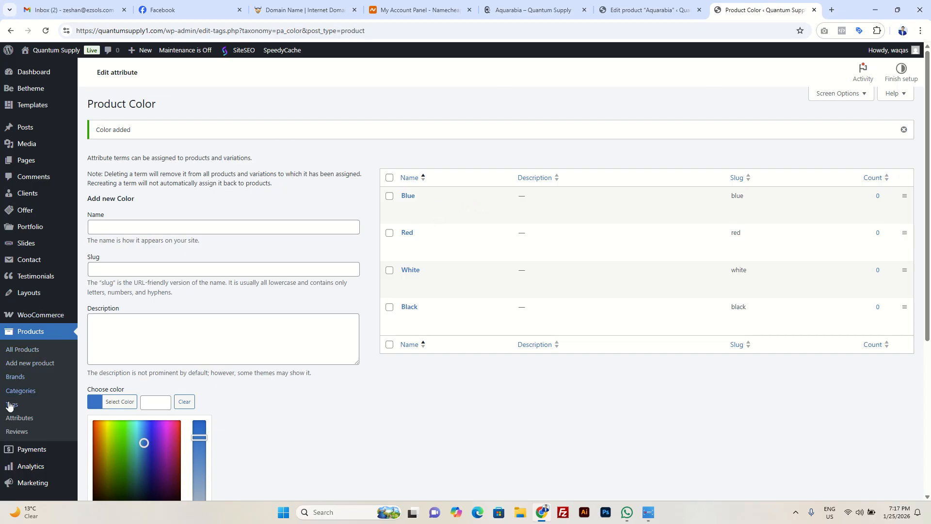
left_click(18, 418)
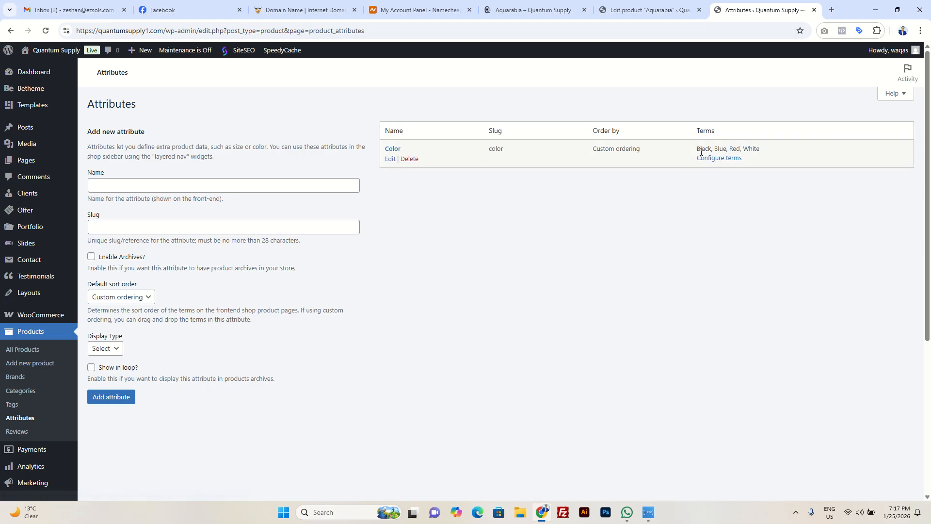
left_click(639, 9)
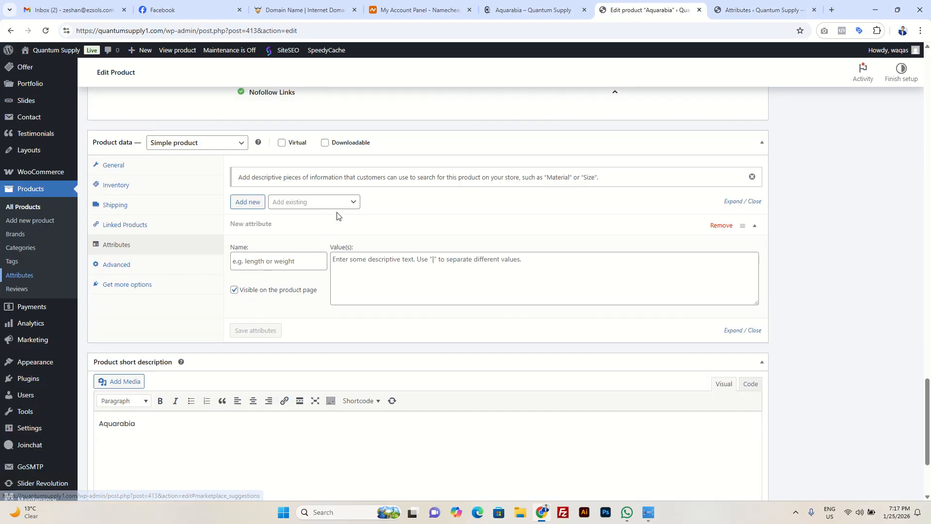
left_click(314, 202)
type("colo")
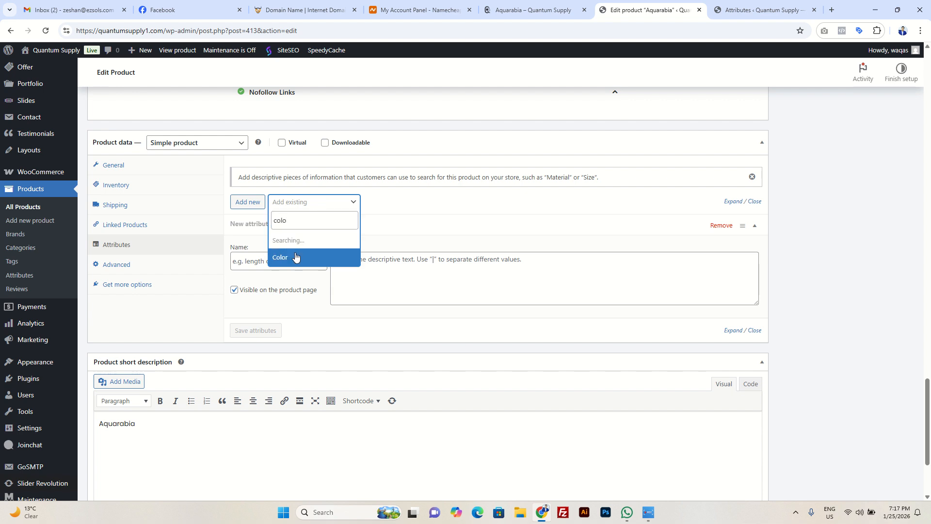
left_click(313, 203)
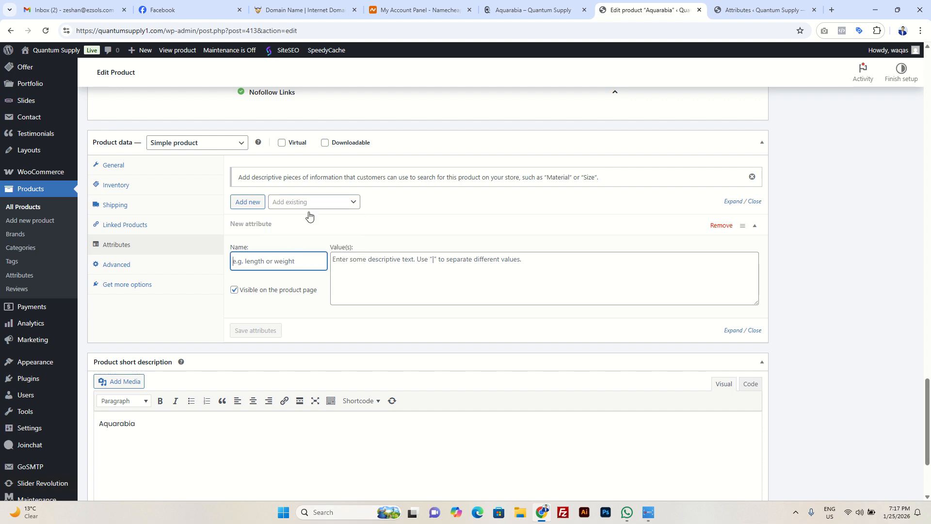
left_click(312, 207)
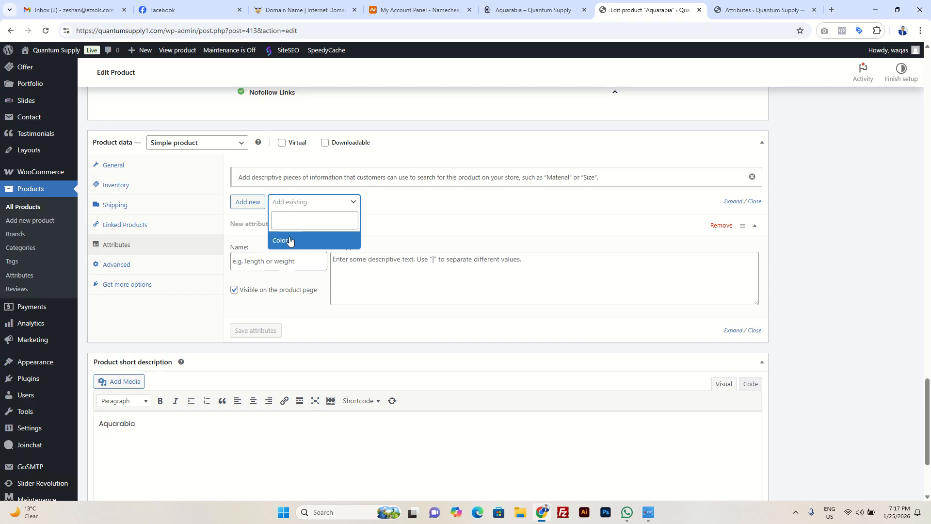
left_click(290, 241)
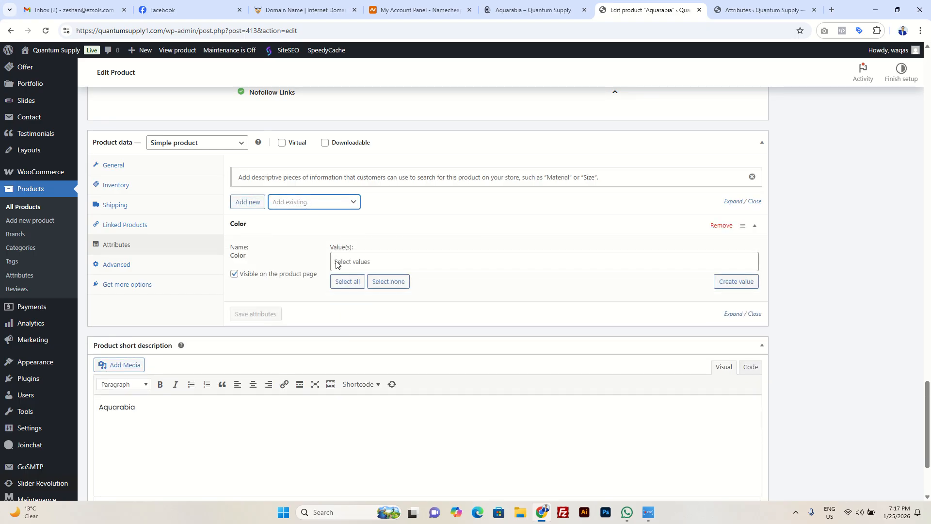
Step: Assign Black, Blue, Red and White as Aquarabia's Color values, save the attributes and return to its storefront page
left_click(349, 281)
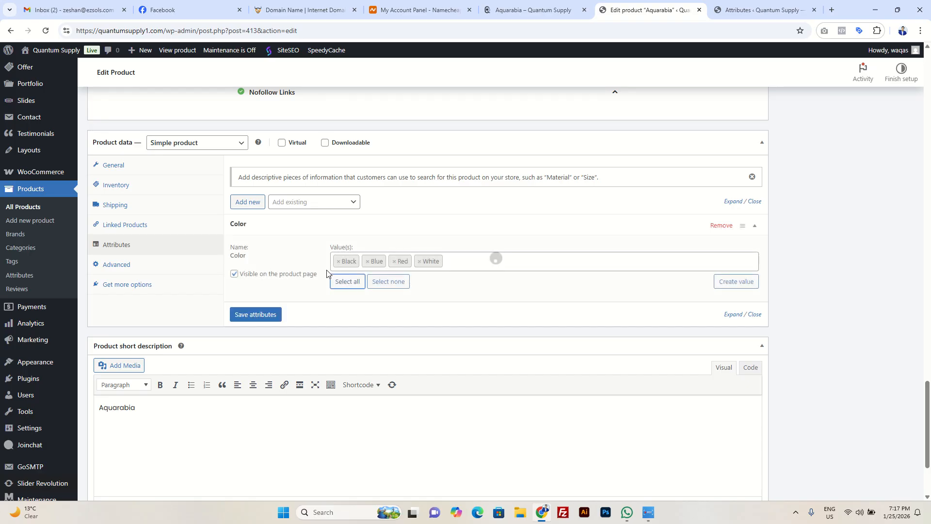
left_click(263, 315)
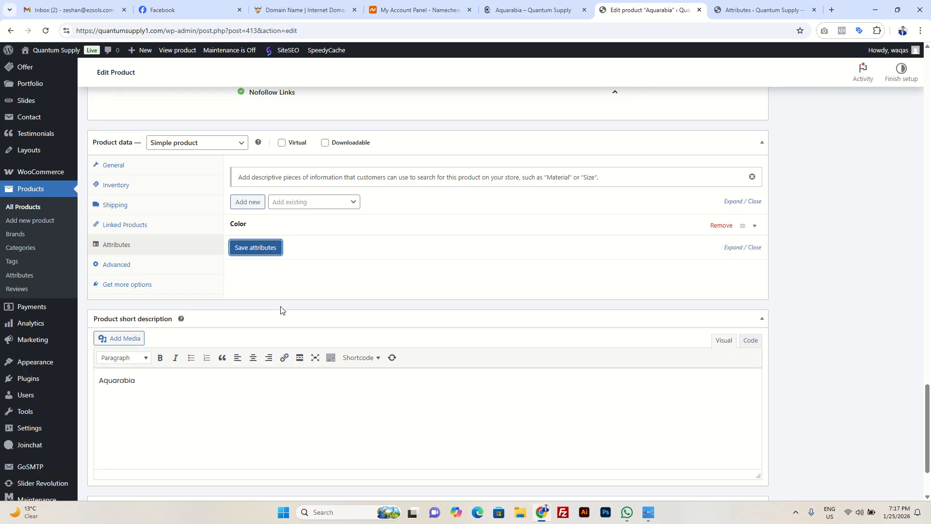
left_click(532, 11)
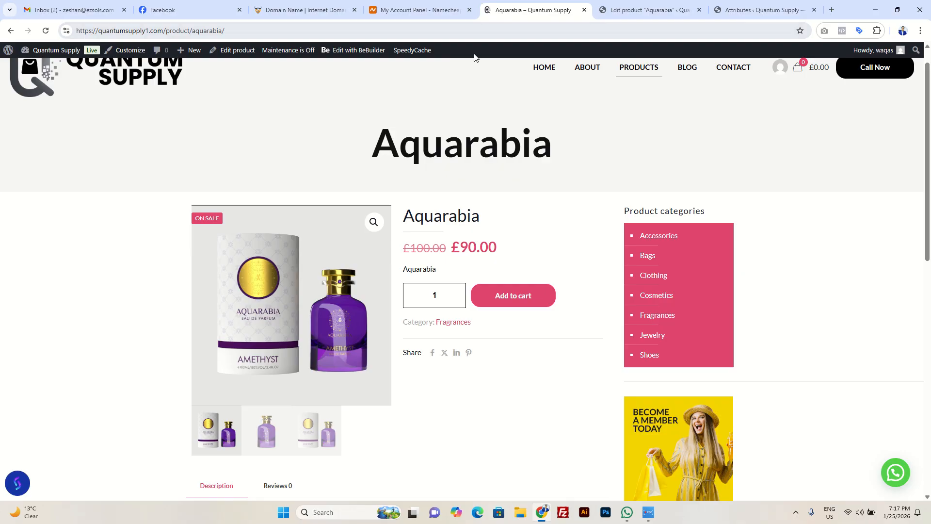
Step: Reload Aquarabia's storefront page and check the Color values in its additional information
left_click(47, 32)
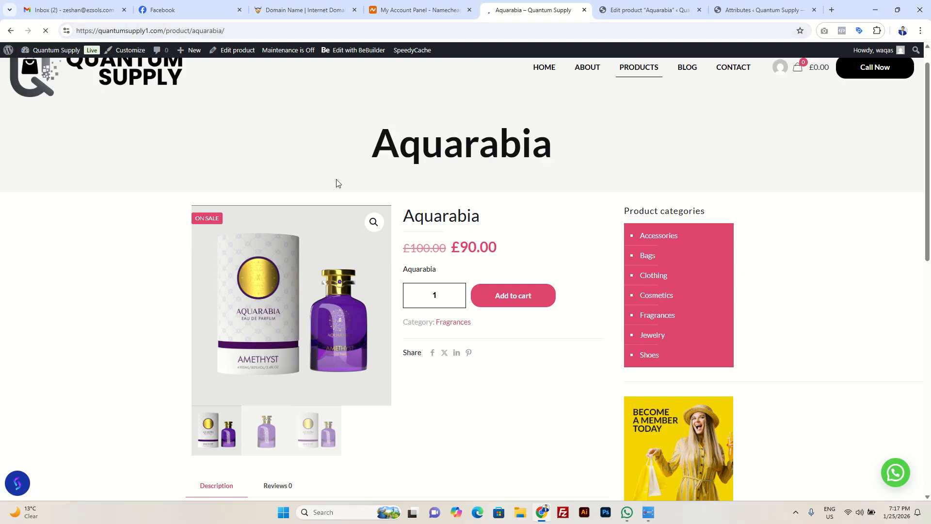
scroll(397, 250, "down", 3)
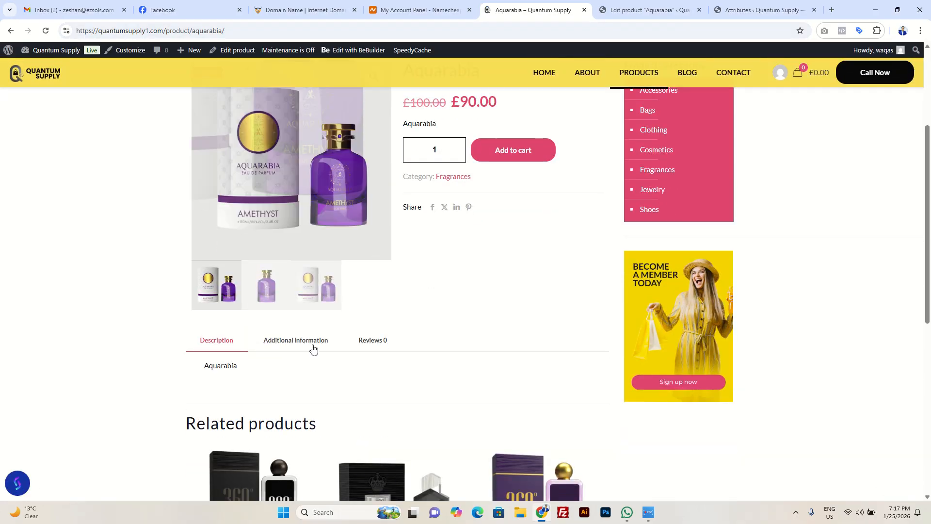
left_click(301, 344)
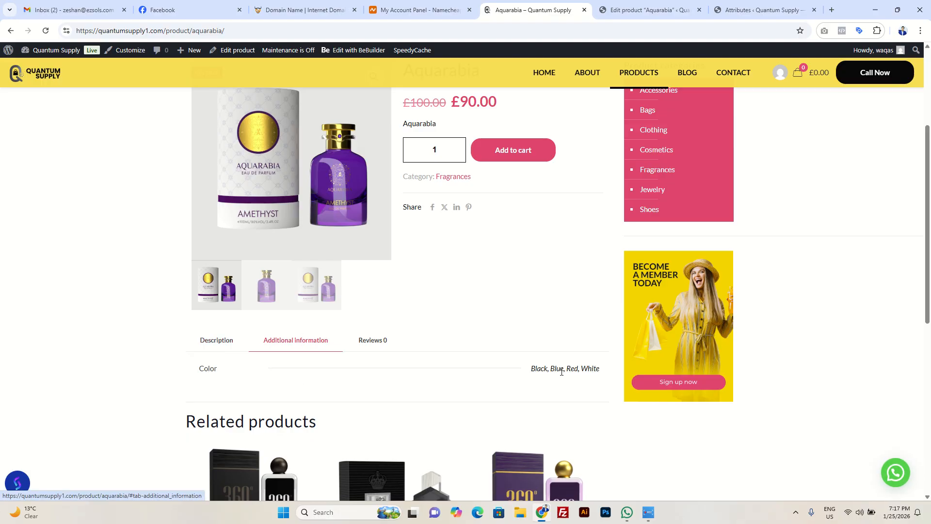
Step: Return to Aquarabia's editor, view its advanced product data and change the product type to Variable product
left_click(667, 12)
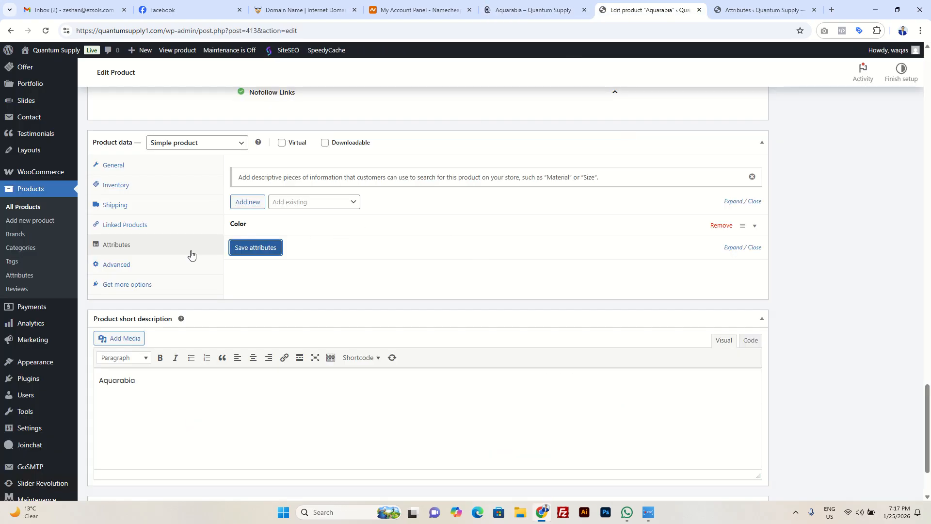
left_click(147, 266)
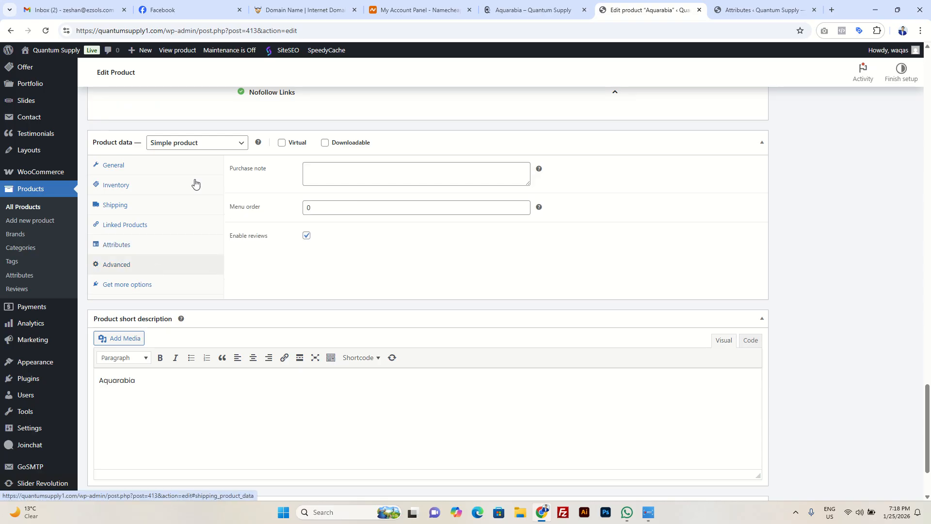
left_click(238, 141)
left_click(203, 209)
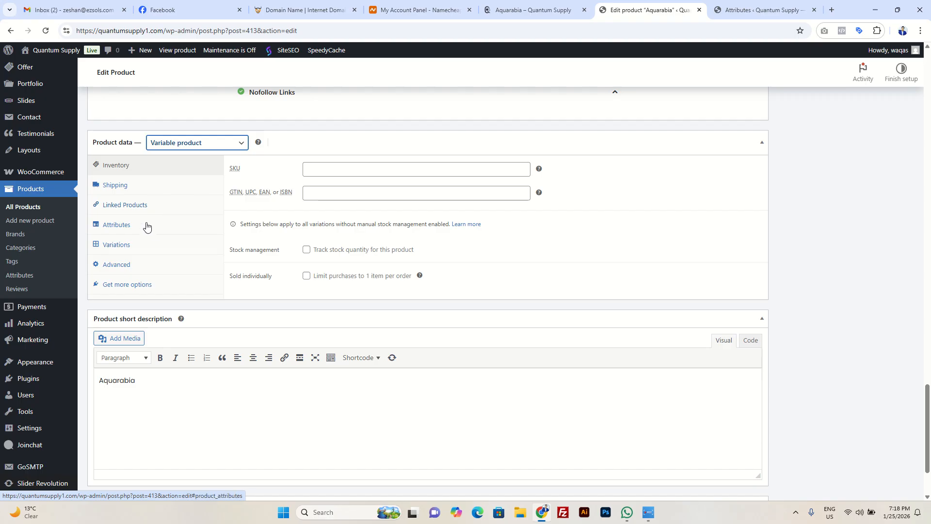
Step: Review the Shipping, Attributes and Variations settings offered for the variable product
left_click(137, 188)
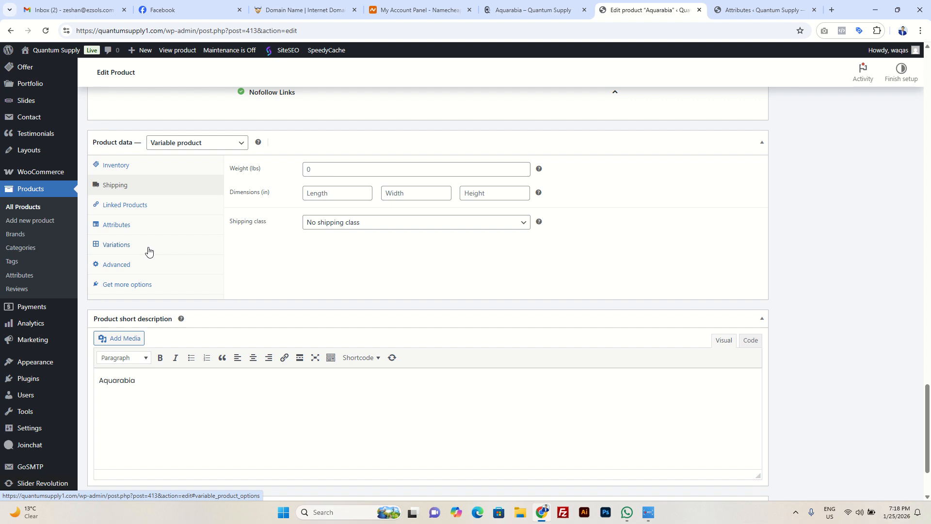
left_click(152, 225)
left_click(303, 209)
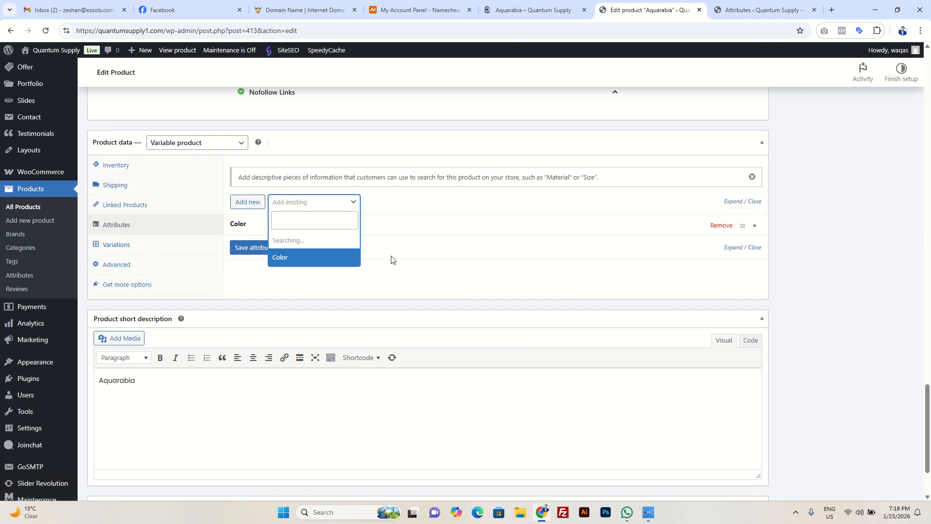
left_click(595, 257)
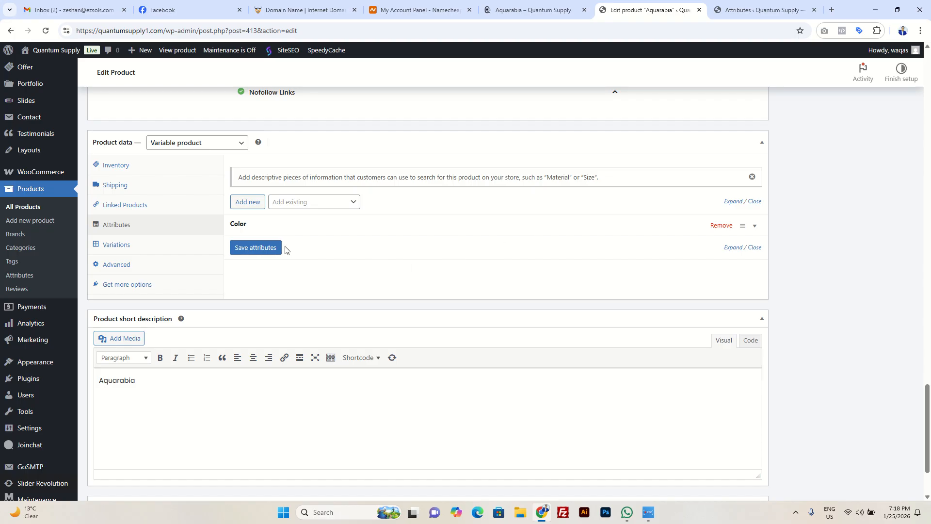
left_click(127, 248)
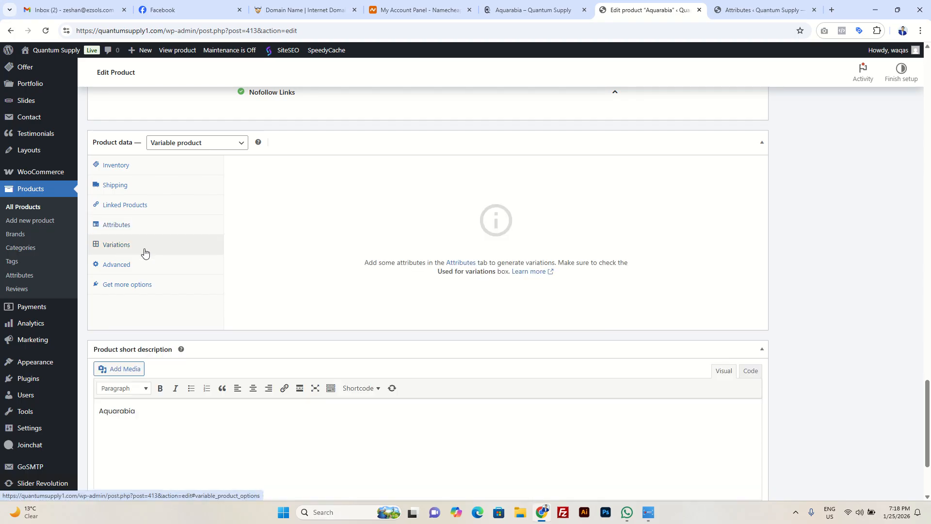
Step: Enable the Color attribute for use in variations and save the attributes
left_click(116, 224)
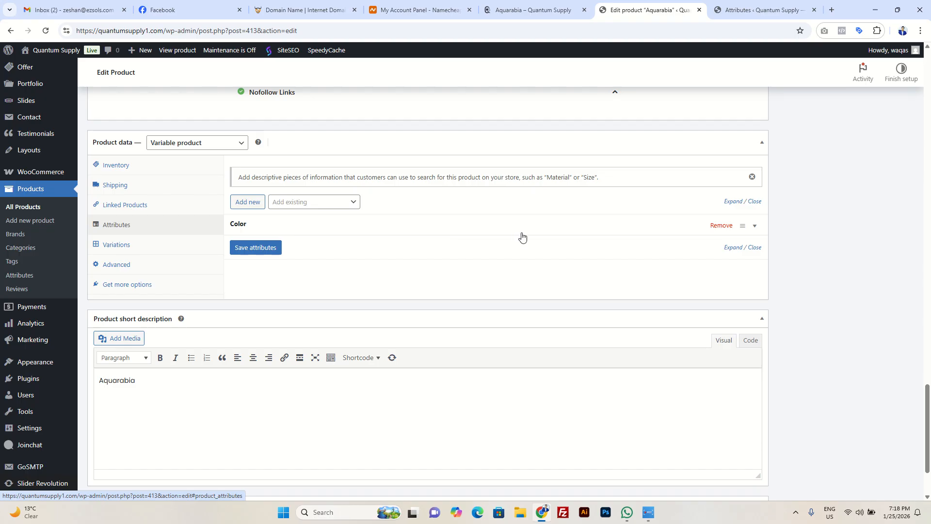
left_click(235, 224)
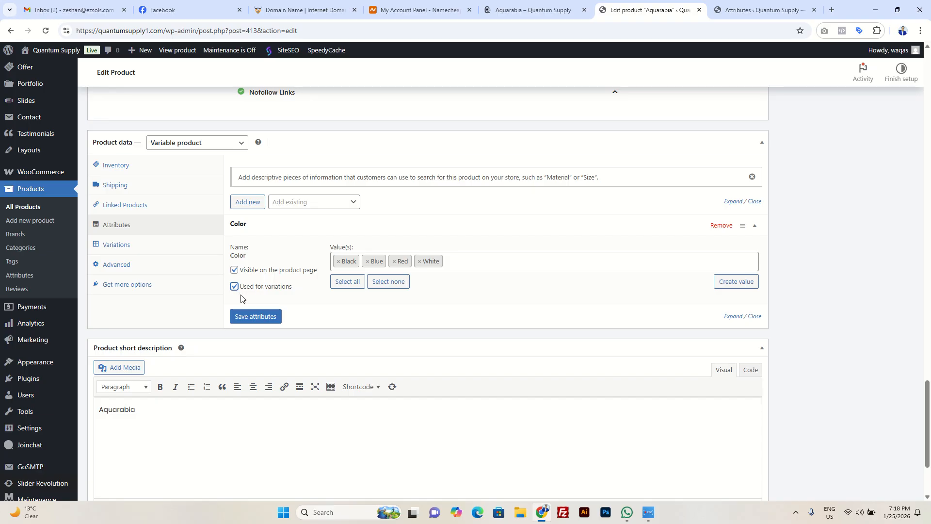
left_click(265, 321)
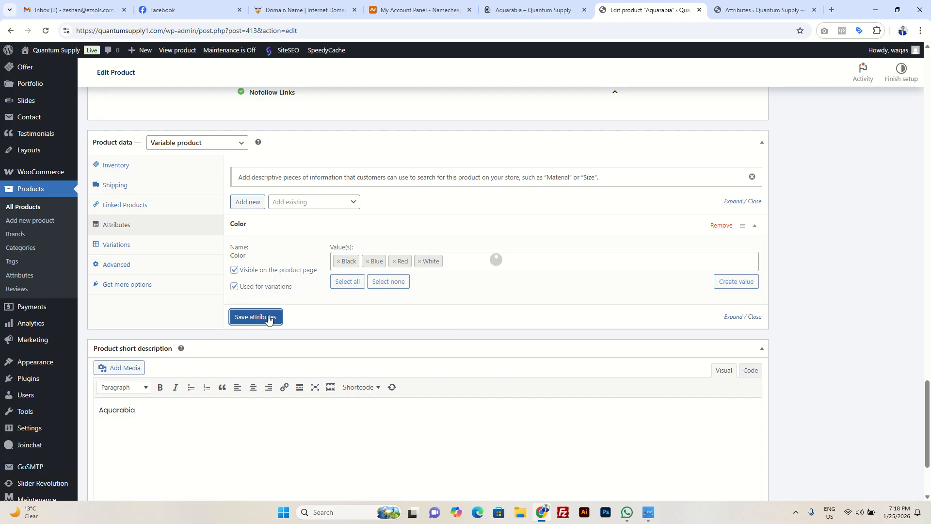
Step: Generate Aquarabia's variations from its Color attribute and confirm the generation
left_click(127, 246)
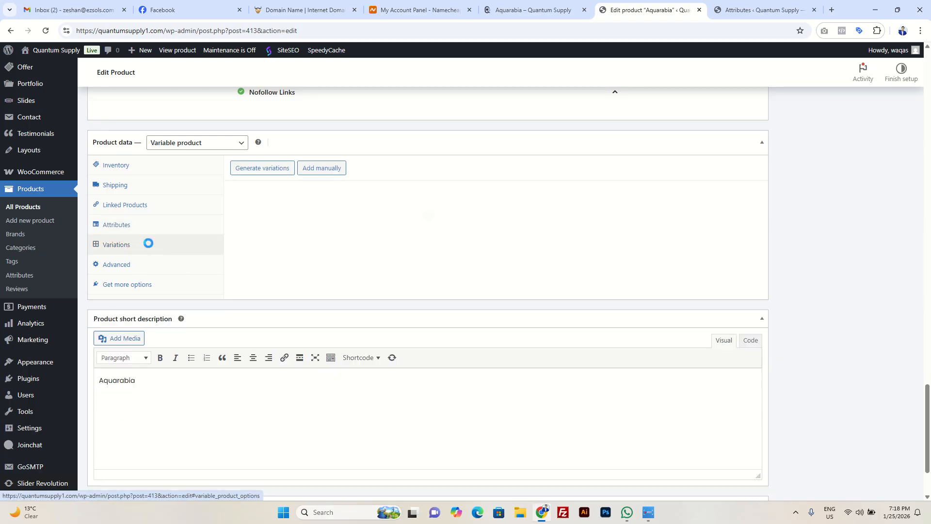
left_click(276, 170)
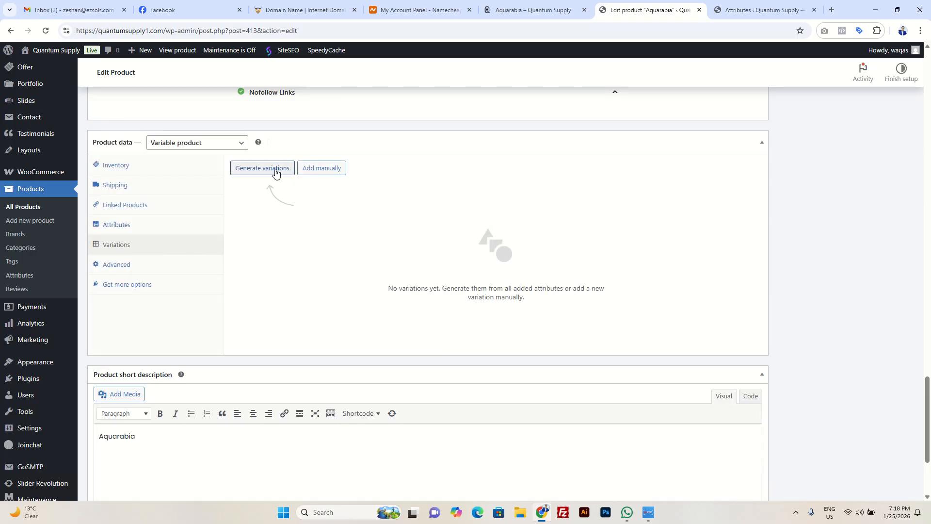
left_click(507, 111)
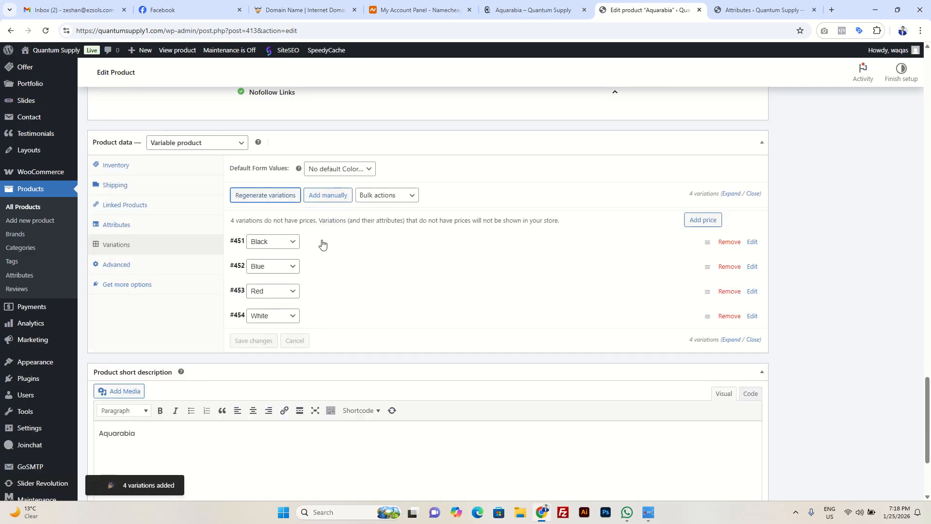
Step: Set the Black variation's regular price to £100 and its sale price to £90
left_click(322, 243)
scroll(325, 279, "down", 2)
left_click(298, 302)
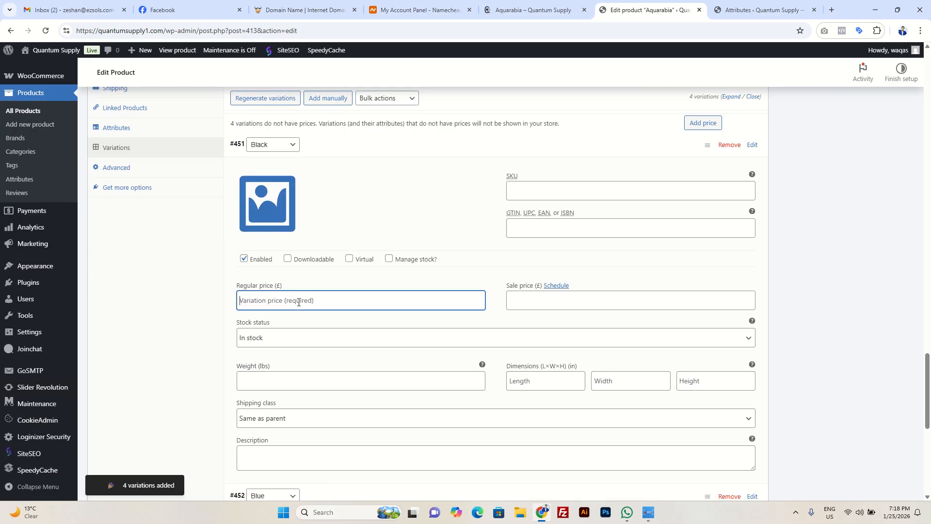
type("100")
left_click(546, 301)
type("90")
Step: Set the Blue variation's regular price to £100 and its sale price to £90
scroll(480, 306, "down", 3)
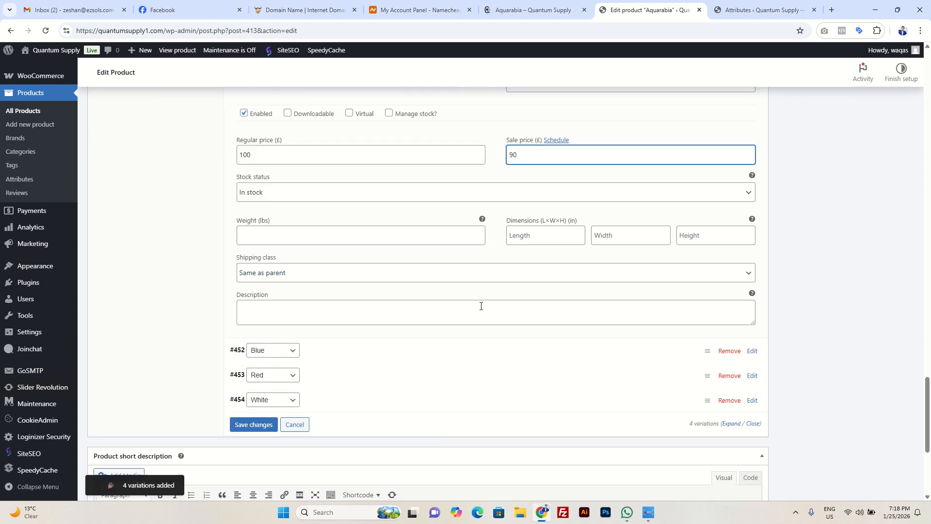
left_click(322, 354)
scroll(330, 430, "down", 3)
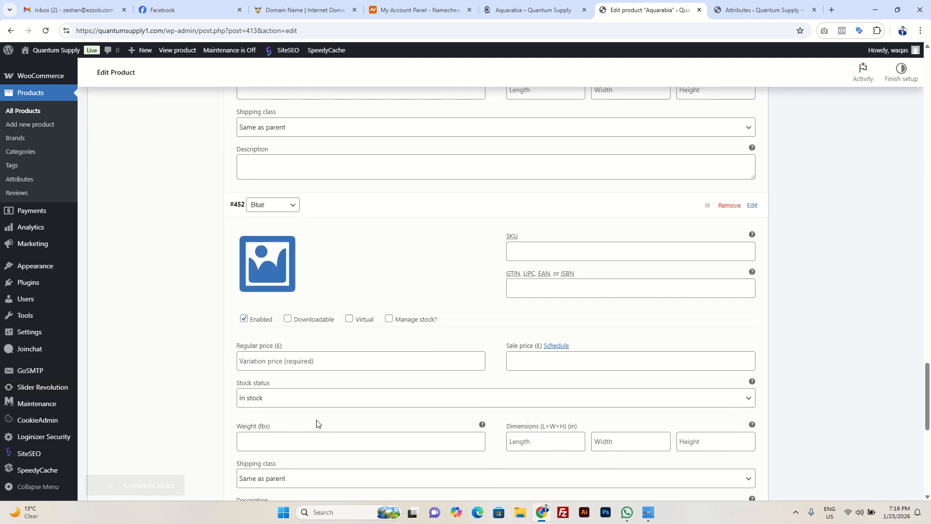
left_click(291, 361)
type("100")
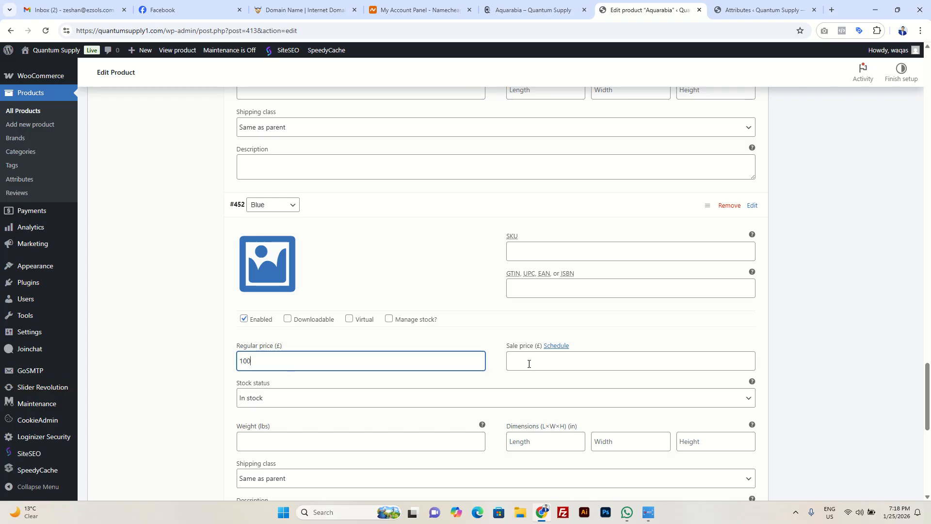
left_click(529, 363)
type("90")
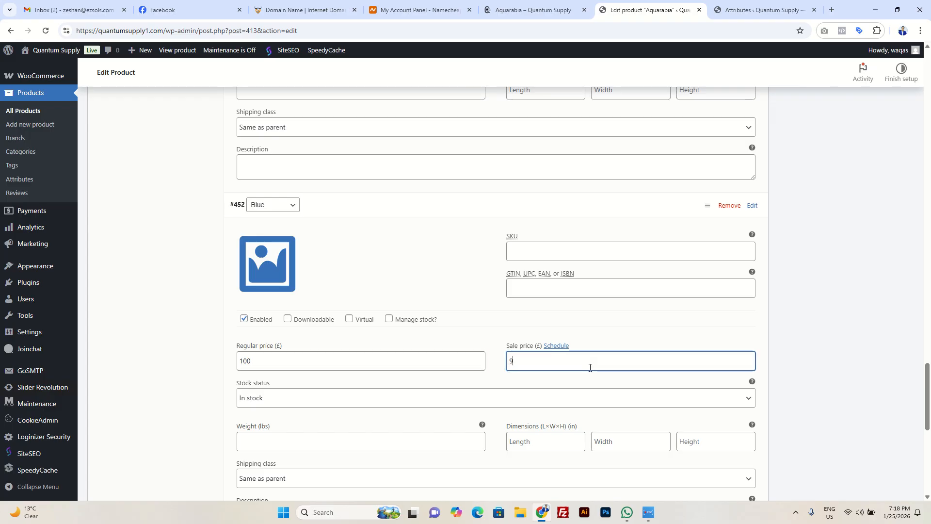
Step: Set the Red variation's regular price to £100 and its sale price to £90
scroll(413, 384, "down", 3)
left_click(341, 422)
left_click(341, 417)
scroll(315, 398, "down", 4)
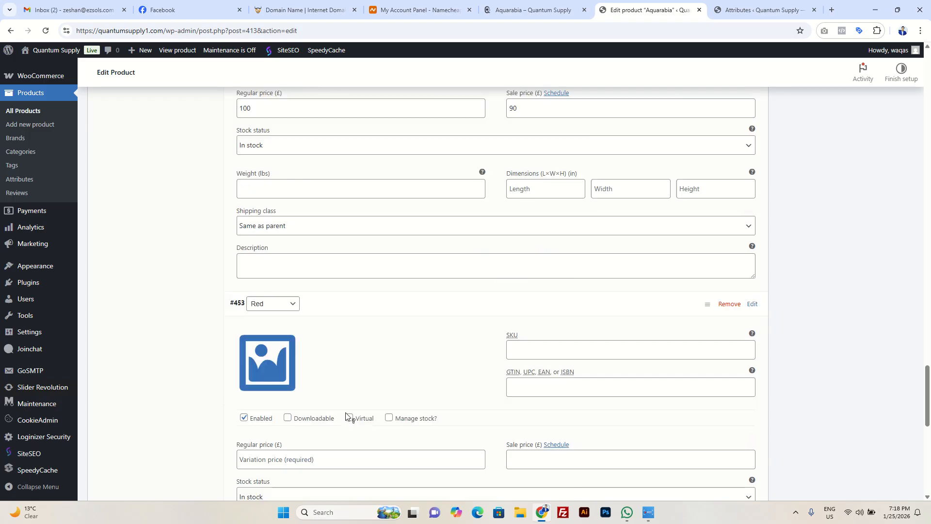
left_click(284, 374)
type("100")
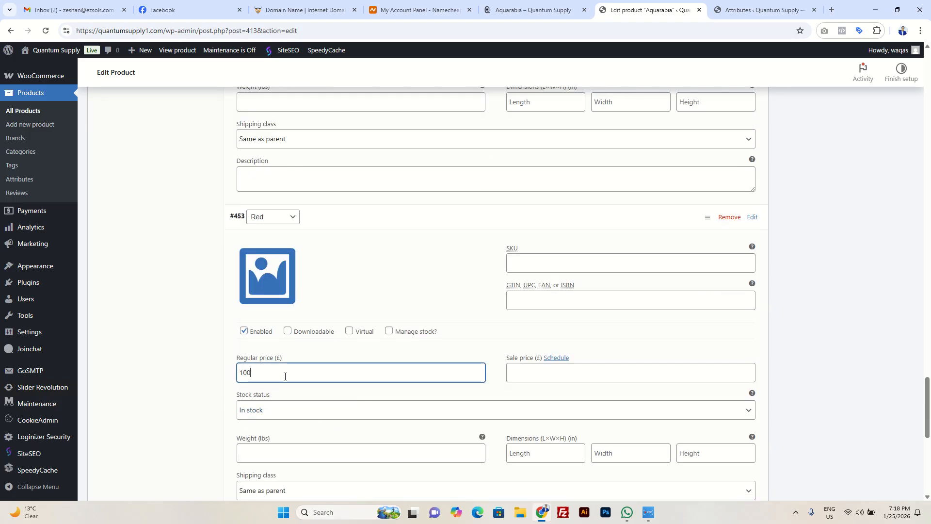
left_click(569, 378)
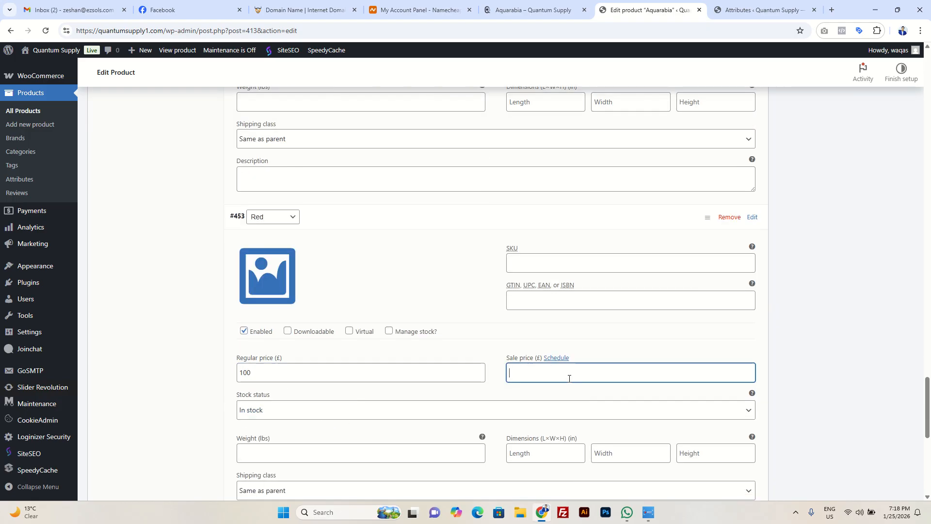
Step: Set the White variation's regular price to £100 and sale price to £90, and save the variation changes
scroll(553, 379, "down", 4)
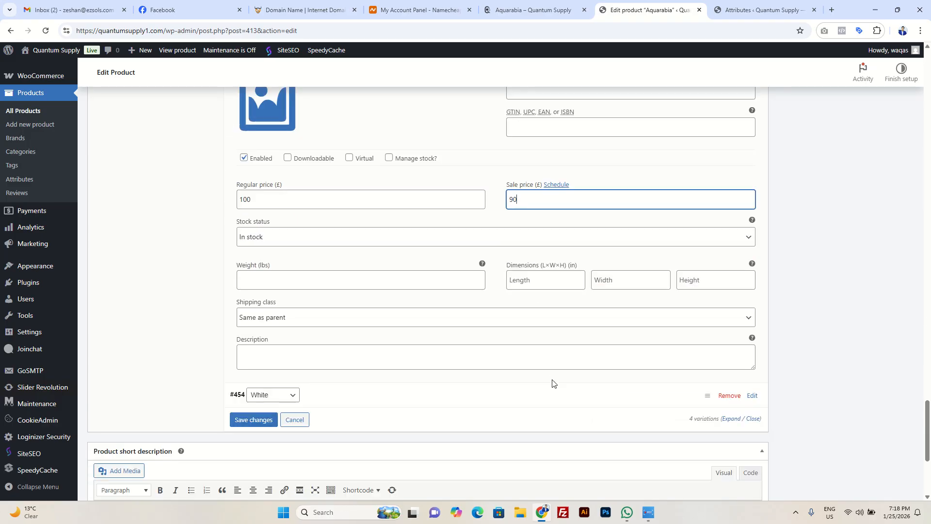
left_click(341, 375)
scroll(345, 363, "down", 3)
left_click(312, 385)
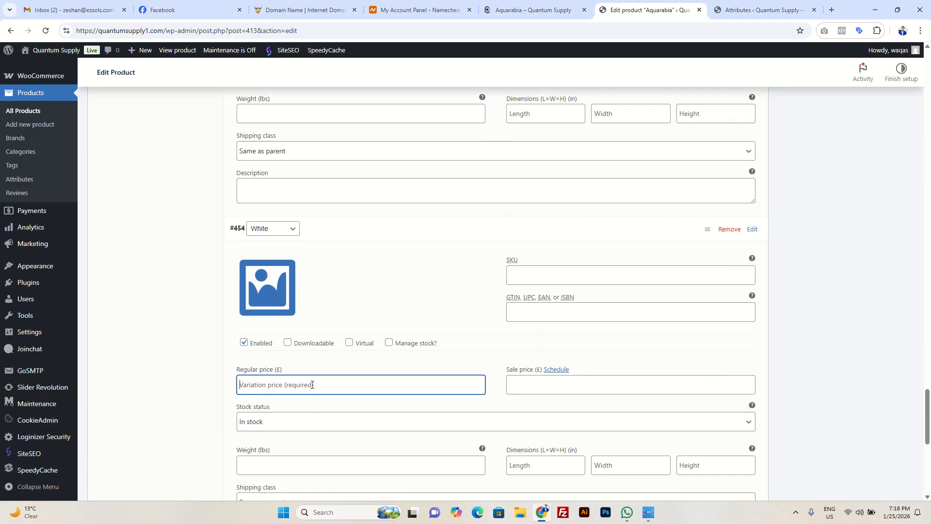
type("100")
left_click(594, 378)
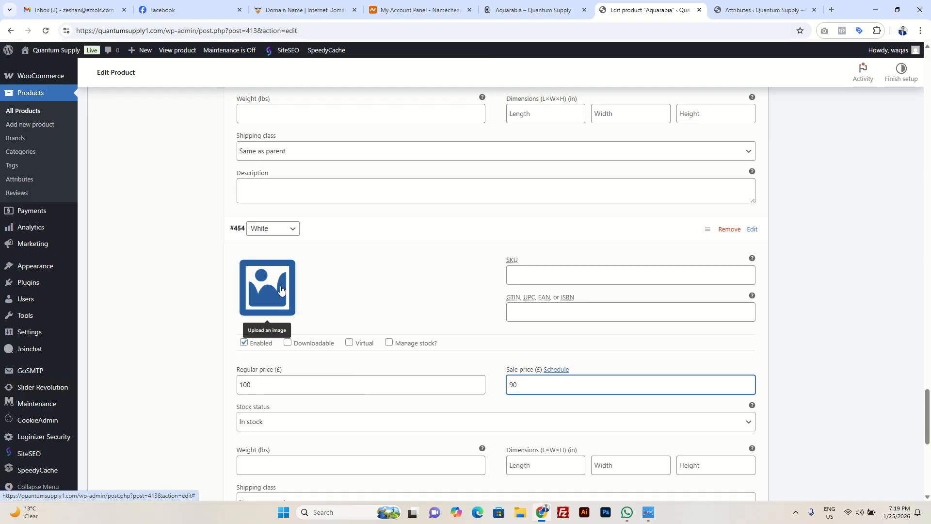
scroll(280, 290, "down", 12)
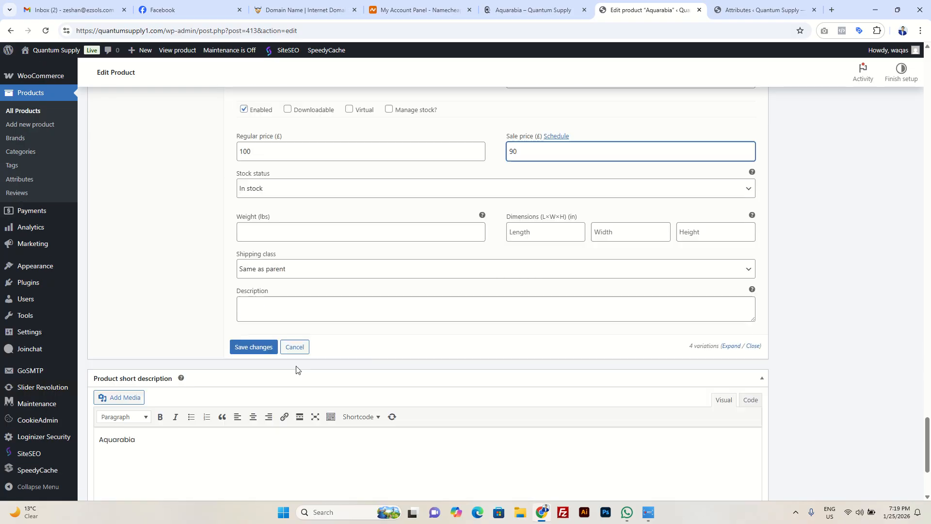
left_click(260, 338)
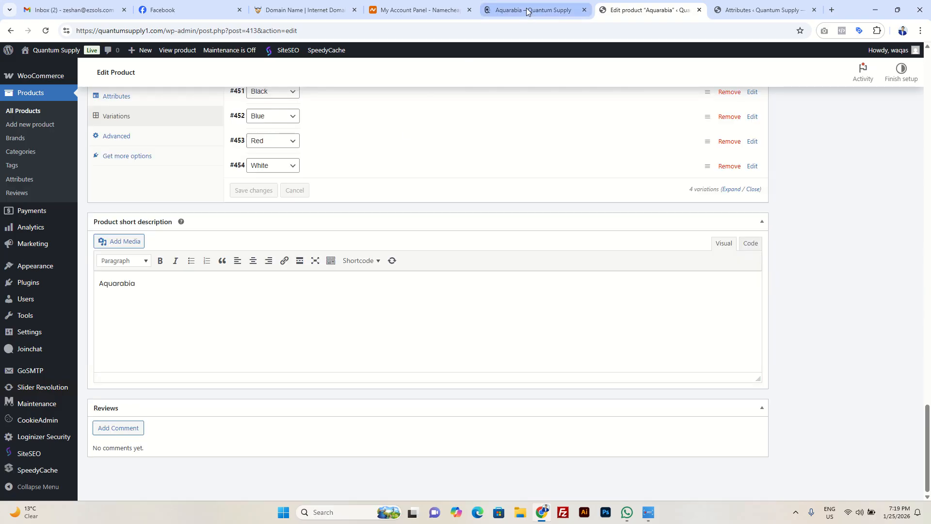
Step: Reload Aquarabia's storefront page and check the price for the Blue, Black, White and Red color options
left_click(530, 10)
scroll(97, 175, "up", 1)
key("F5")
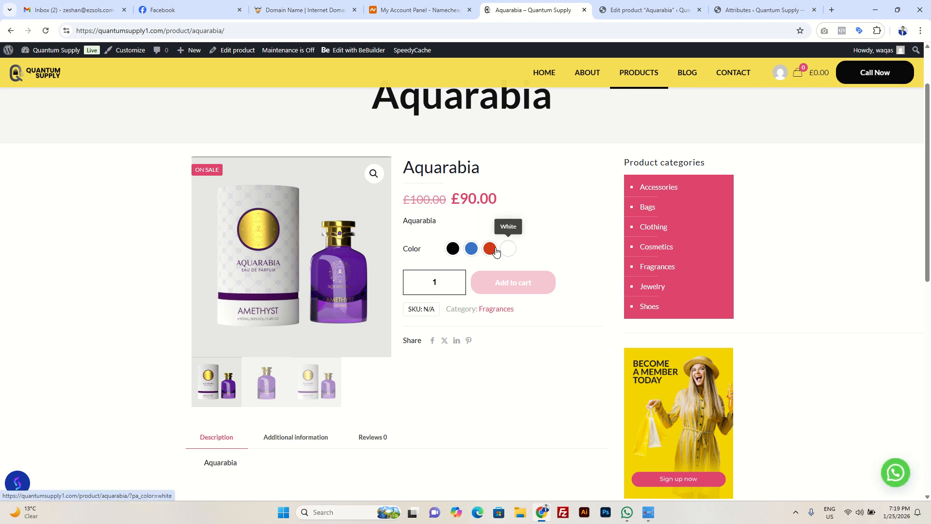
left_click(470, 252)
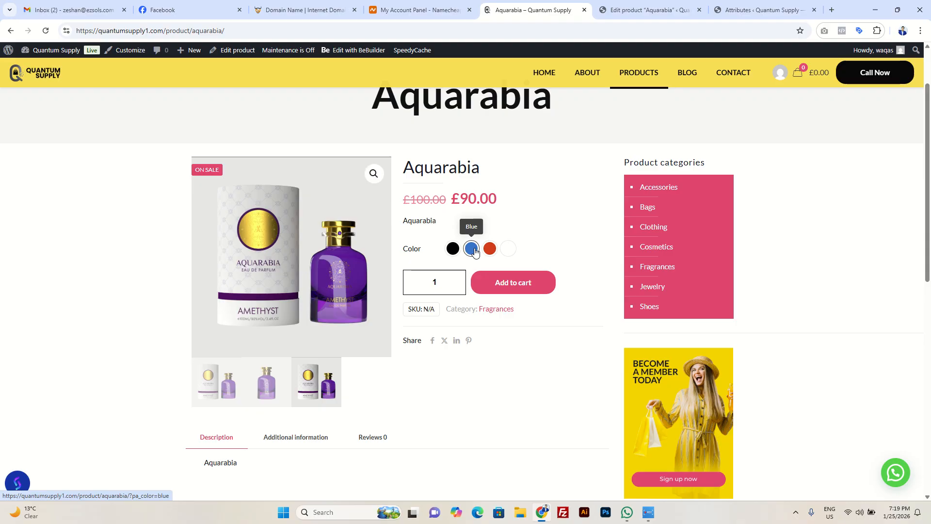
left_click(459, 253)
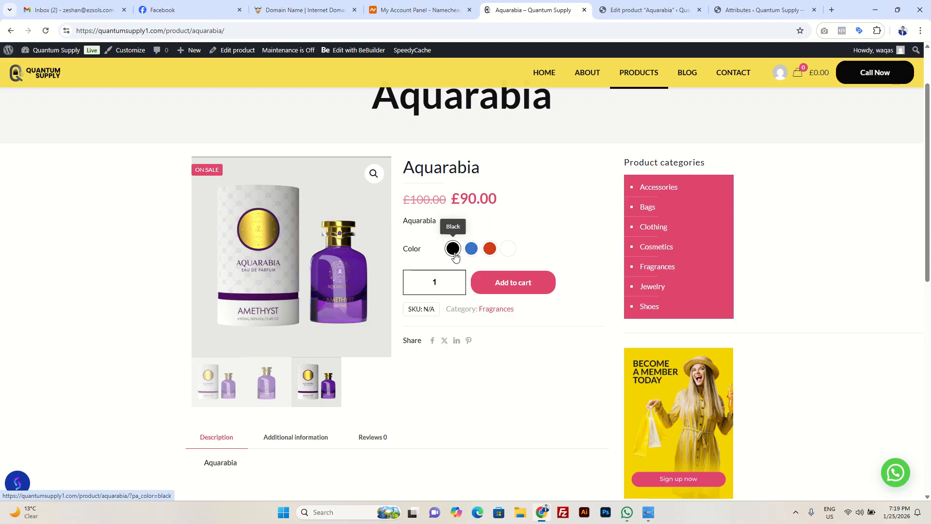
left_click(514, 253)
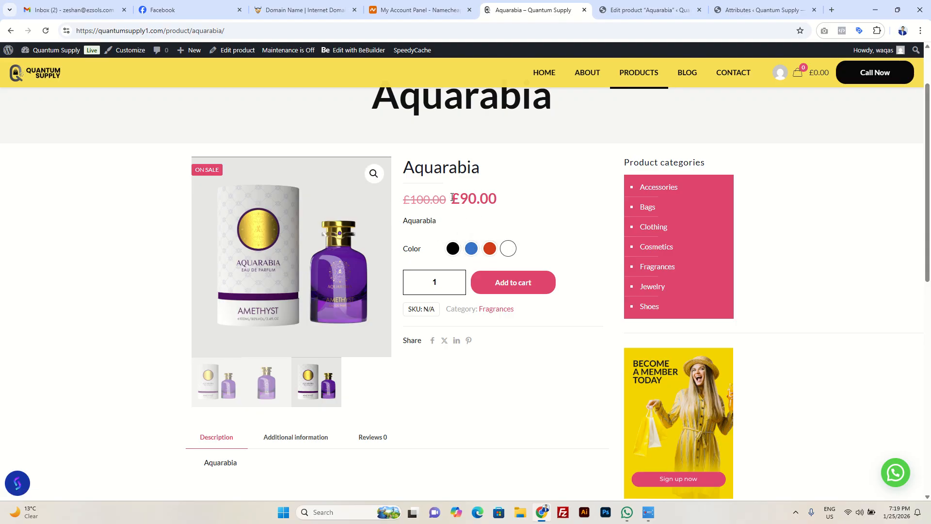
left_click_drag(452, 197, 509, 202)
left_click(490, 251)
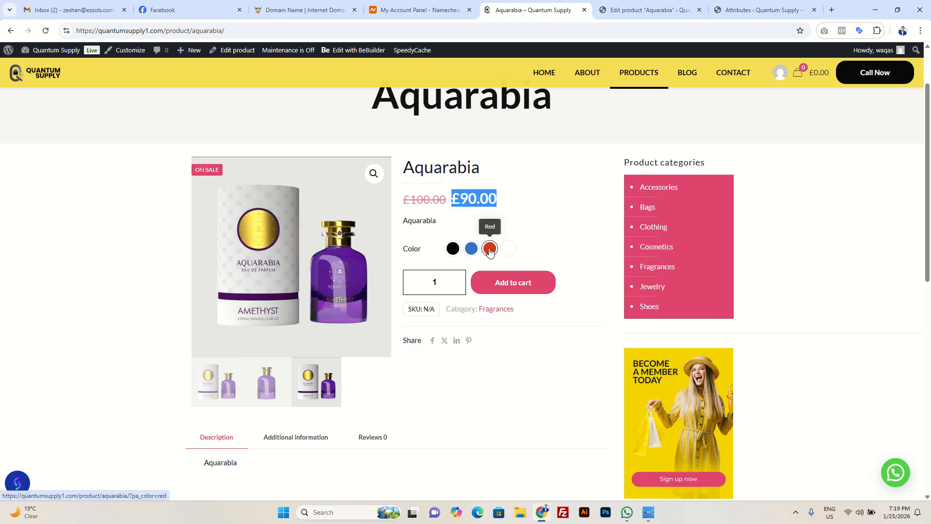
left_click(472, 251)
left_click(453, 253)
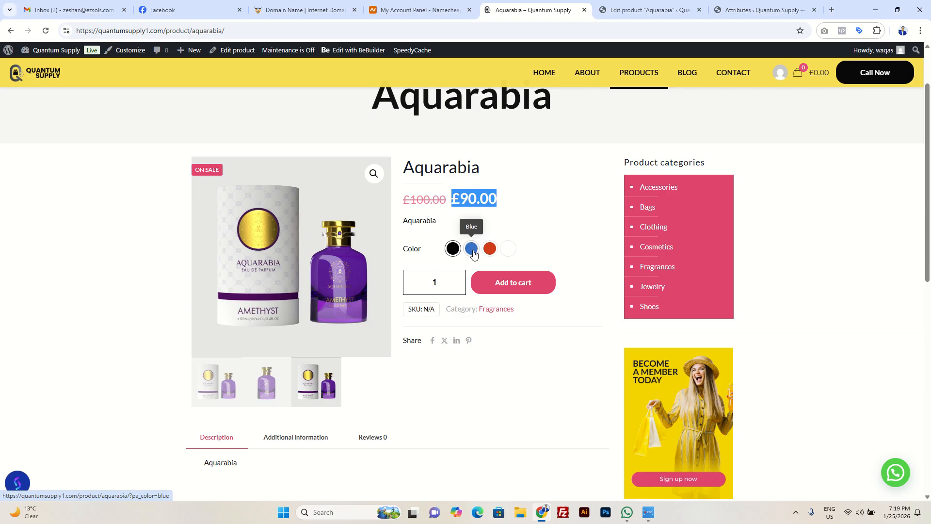
Step: Return to Aquarabia's product editor and look over the page from the variations up to the product description
left_click(649, 10)
scroll(421, 292, "up", 3)
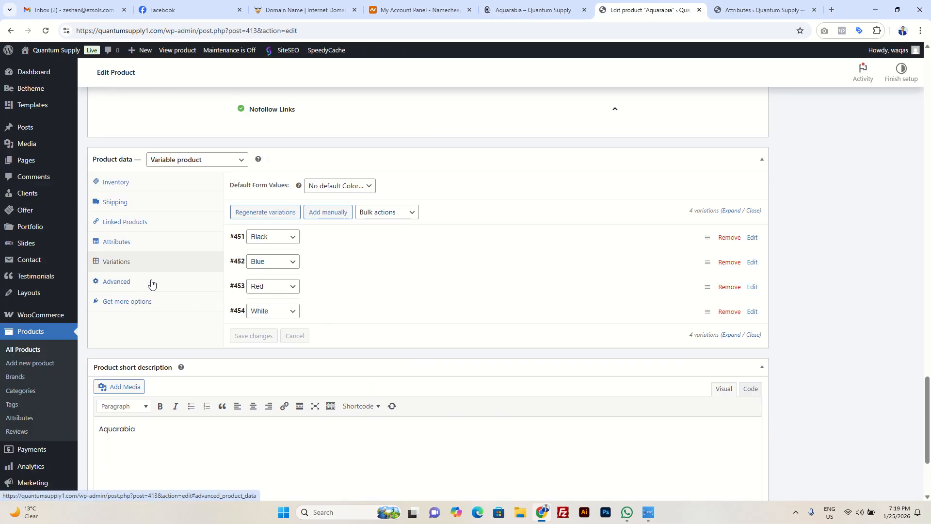
scroll(291, 257, "up", 6)
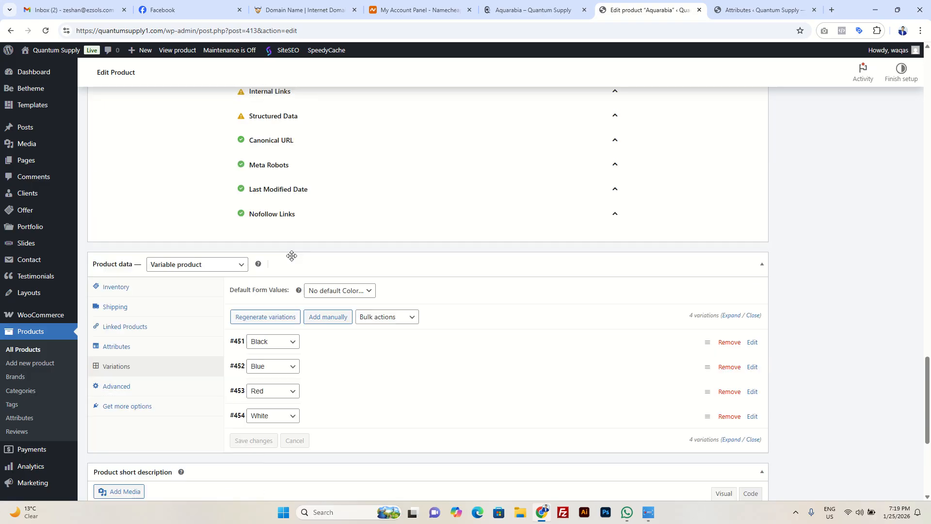
scroll(292, 259, "up", 15)
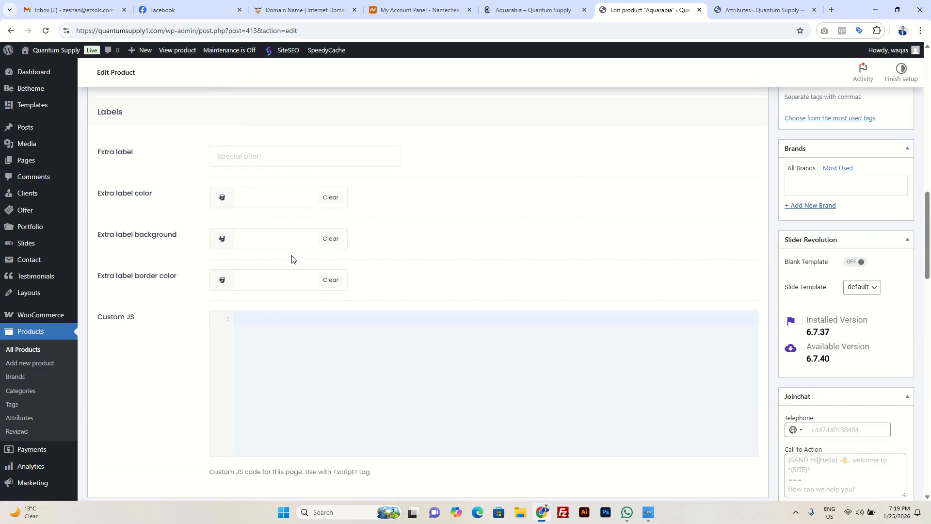
scroll(315, 250, "up", 5)
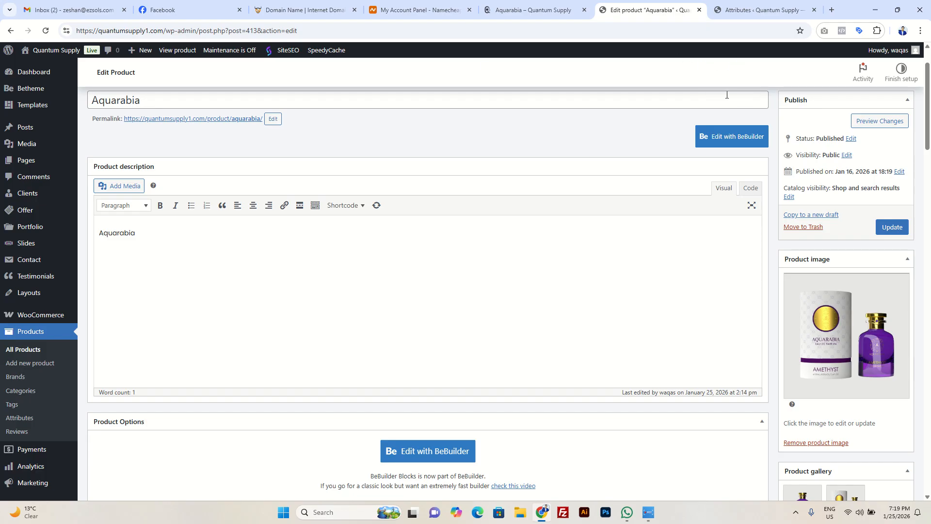
Step: Return to Aquarabia's storefront page and go from there to the store's home page
left_click(534, 10)
scroll(385, 202, "up", 2)
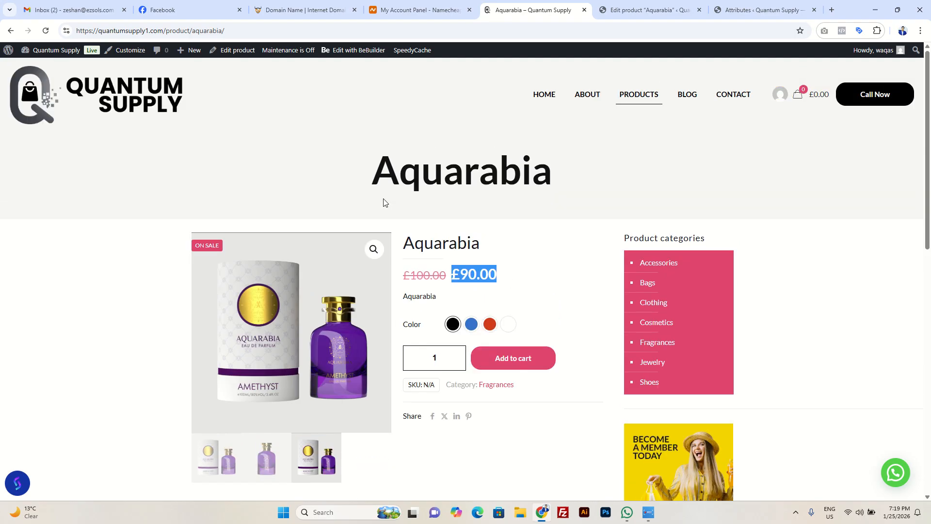
left_click(145, 103)
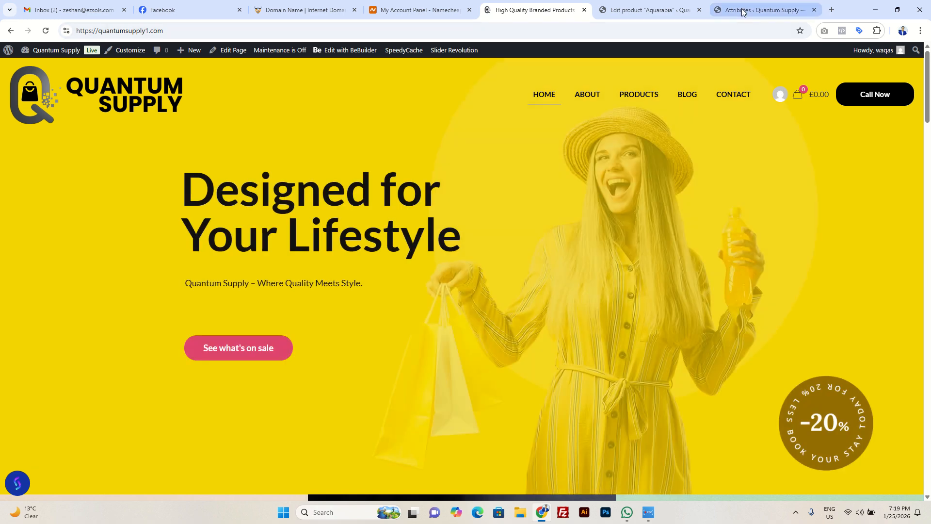
left_click(742, 11)
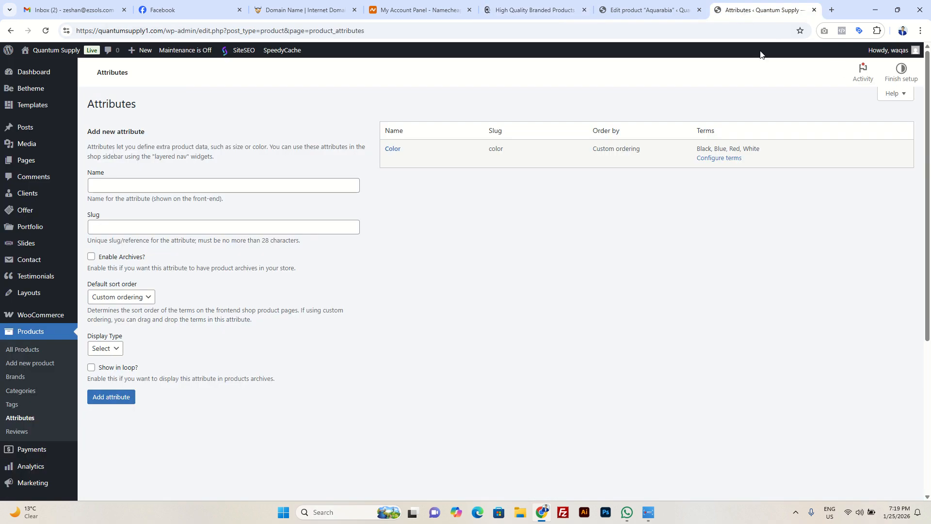
left_click(648, 512)
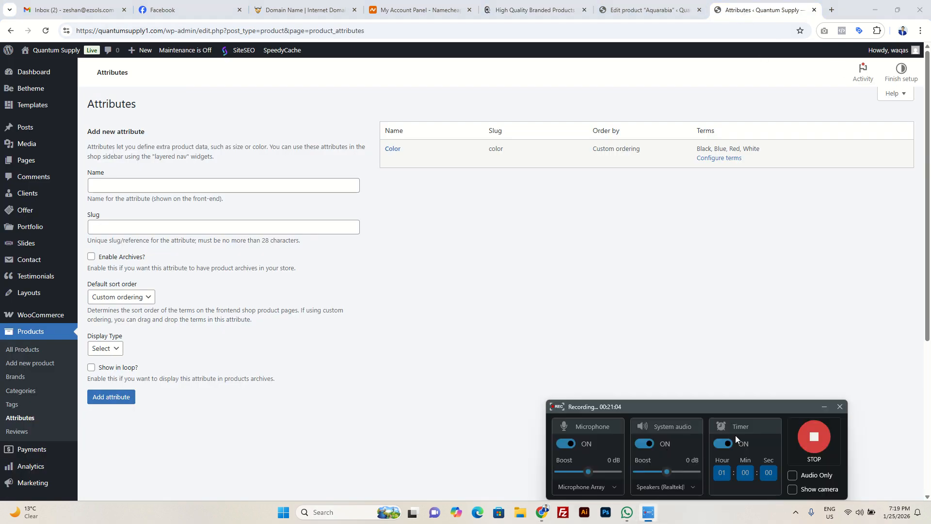